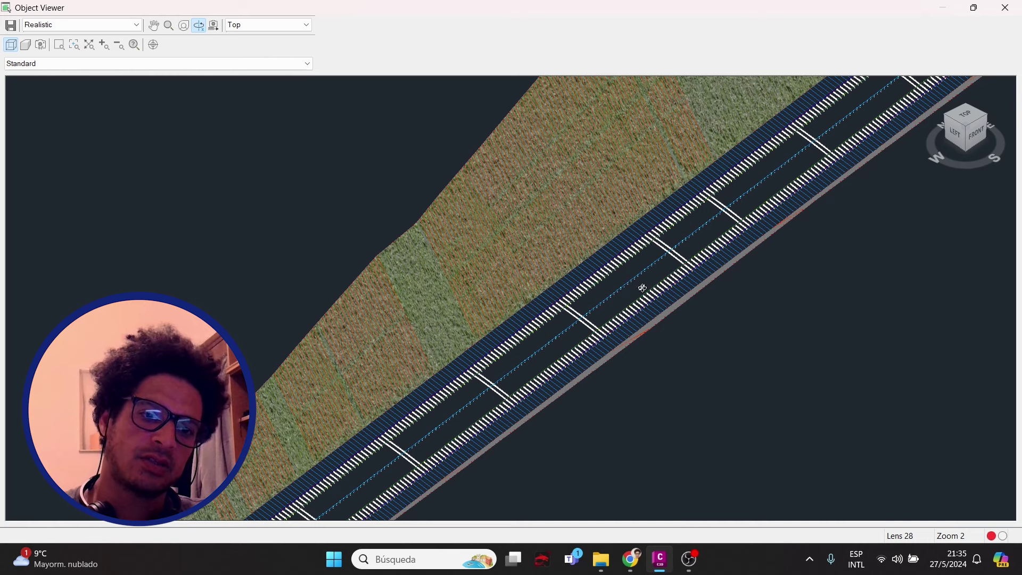
Zoom in and out on the corridor beams in the Object Viewer
scroll(665, 273, "up", 3)
scroll(562, 270, "down", 3)
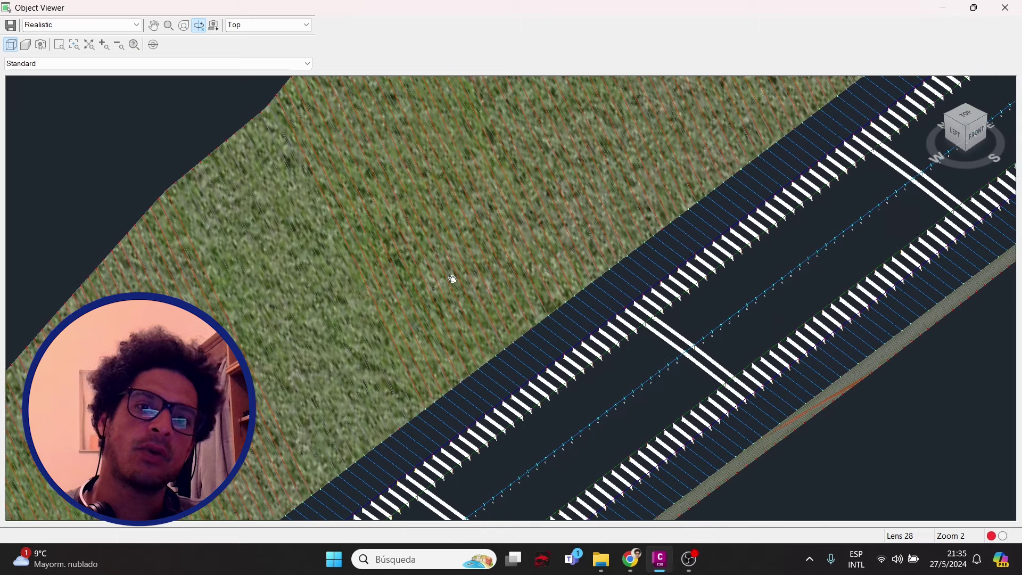
scroll(458, 275, "up", 3)
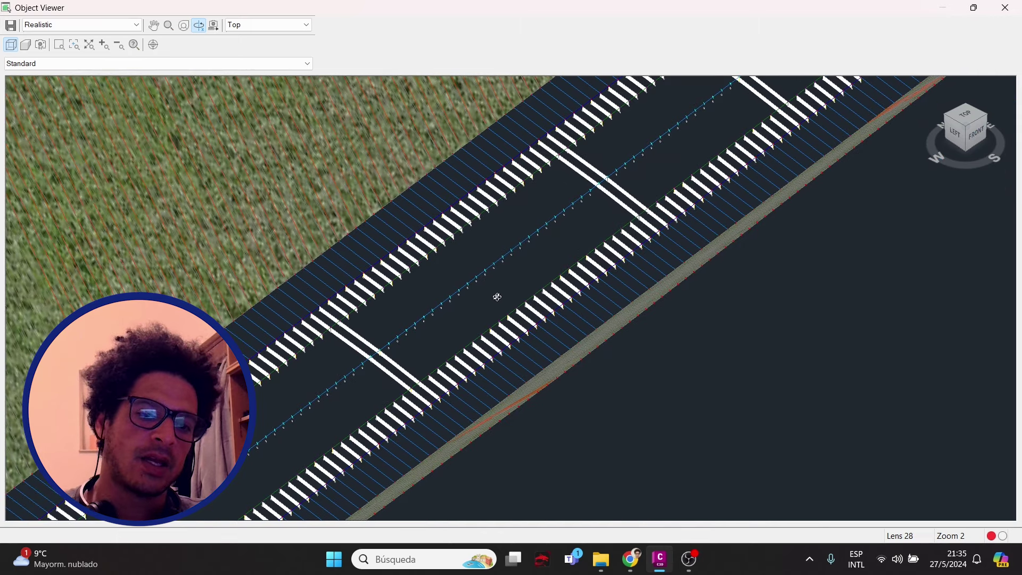
scroll(472, 329, "down", 3)
scroll(553, 248, "up", 2)
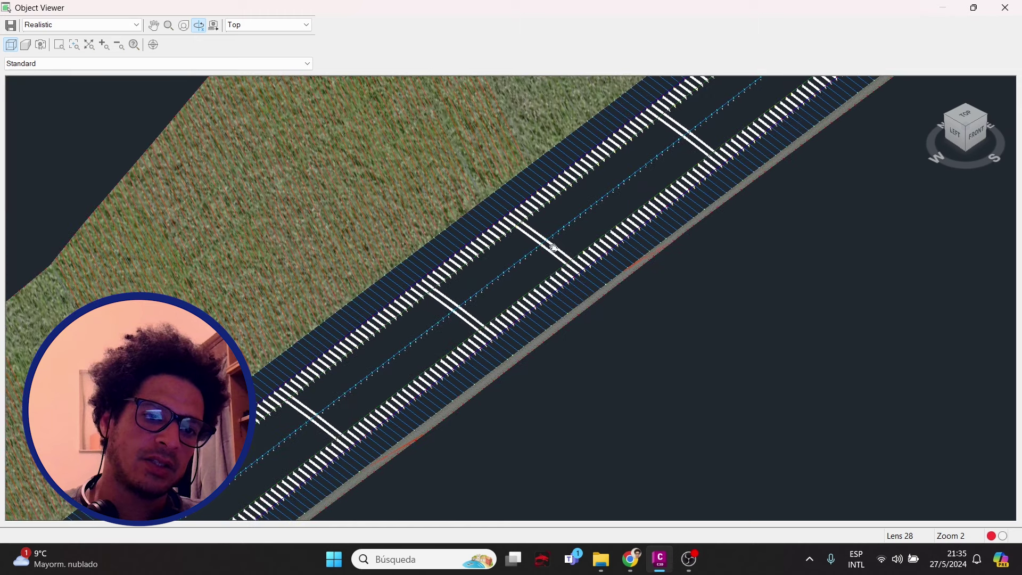
scroll(551, 195, "up", 1)
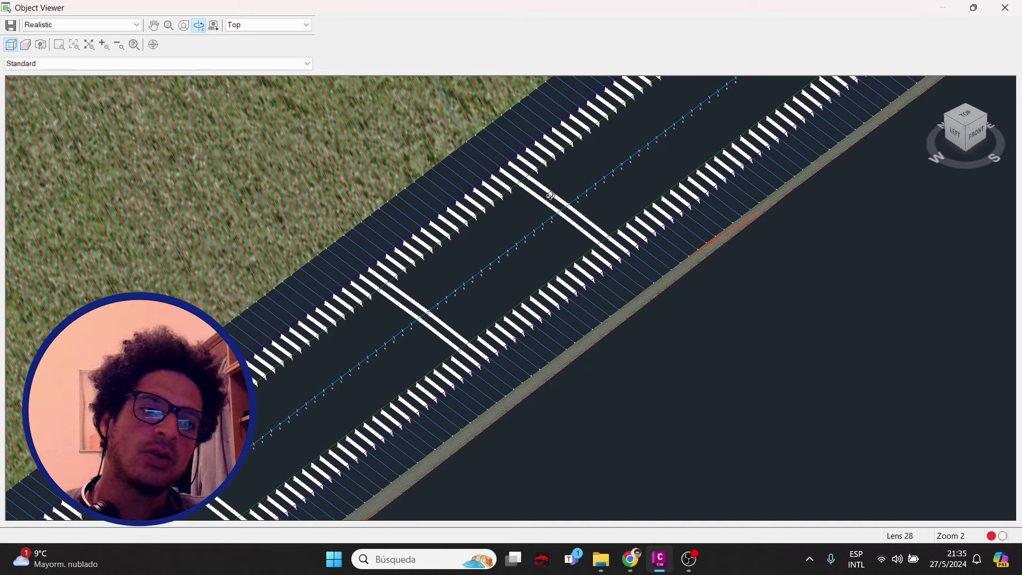
scroll(551, 196, "down", 3)
scroll(551, 196, "up", 3)
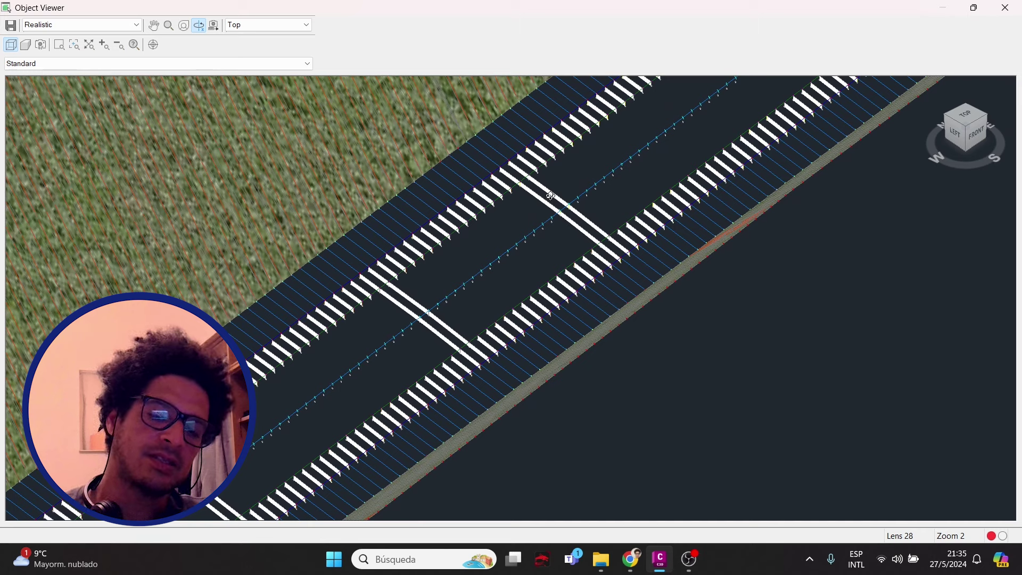
scroll(552, 195, "down", 3)
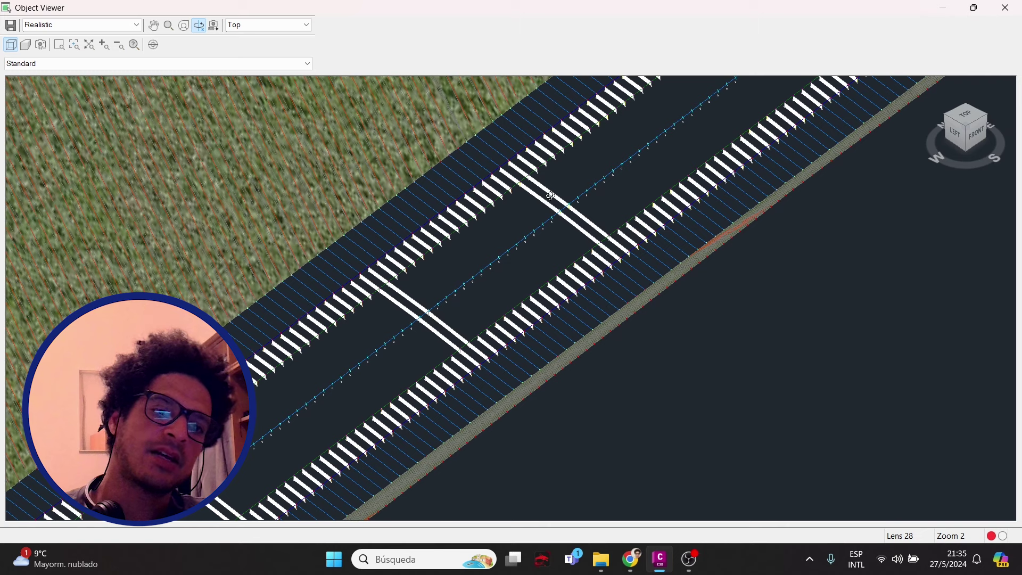
Orbit to an oblique view of the corridor, then close the Object Viewer
scroll(552, 195, "up", 3)
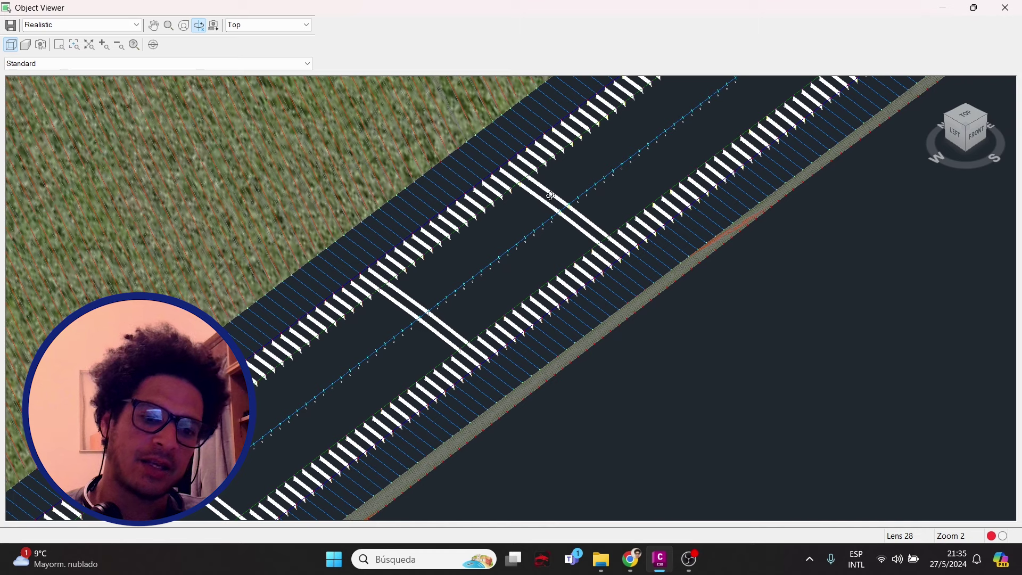
scroll(552, 196, "down", 3)
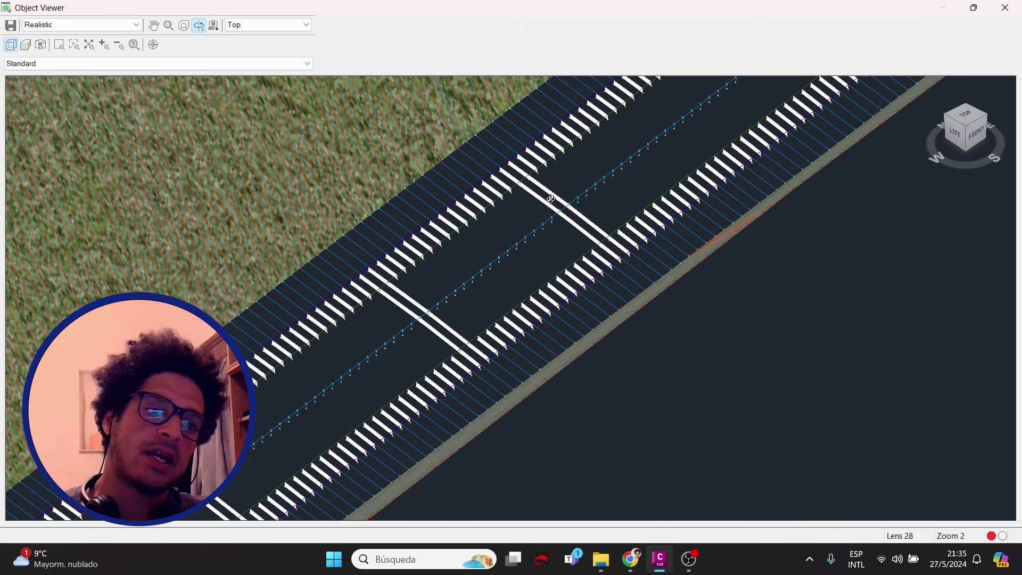
left_click_drag(540, 228, 562, 235)
scroll(494, 298, "up", 2)
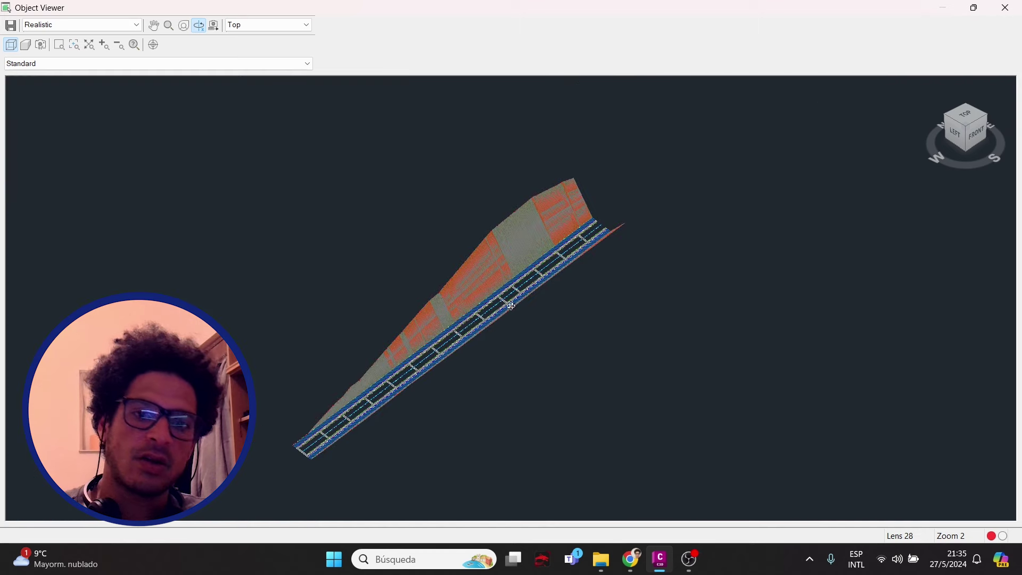
left_click(1005, 7)
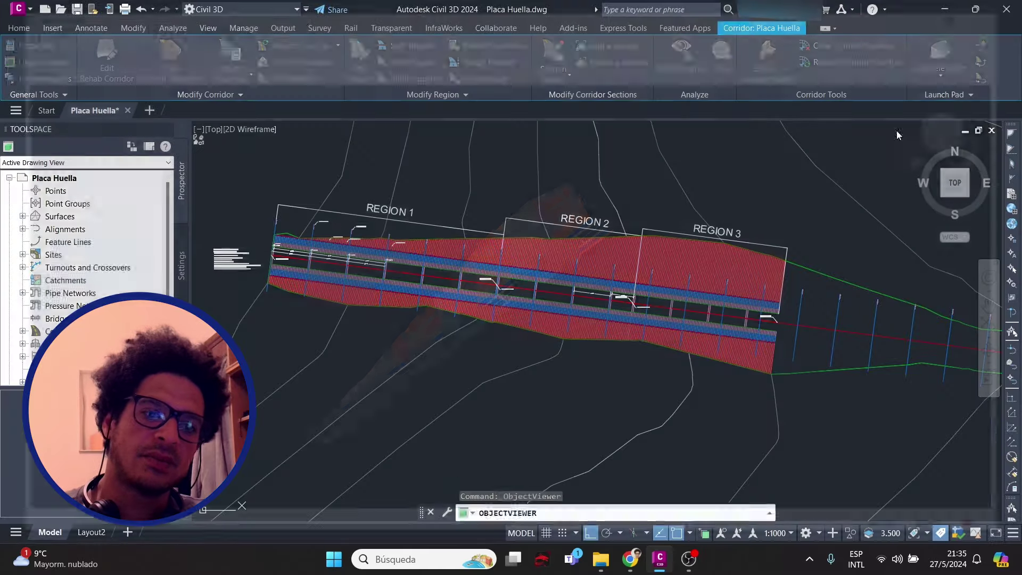
Pan and zoom out to show the whole corridor with Regions 1–3
middle_click_drag(633, 276, 666, 267)
scroll(666, 267, "down", 2)
scroll(665, 266, "down", 2)
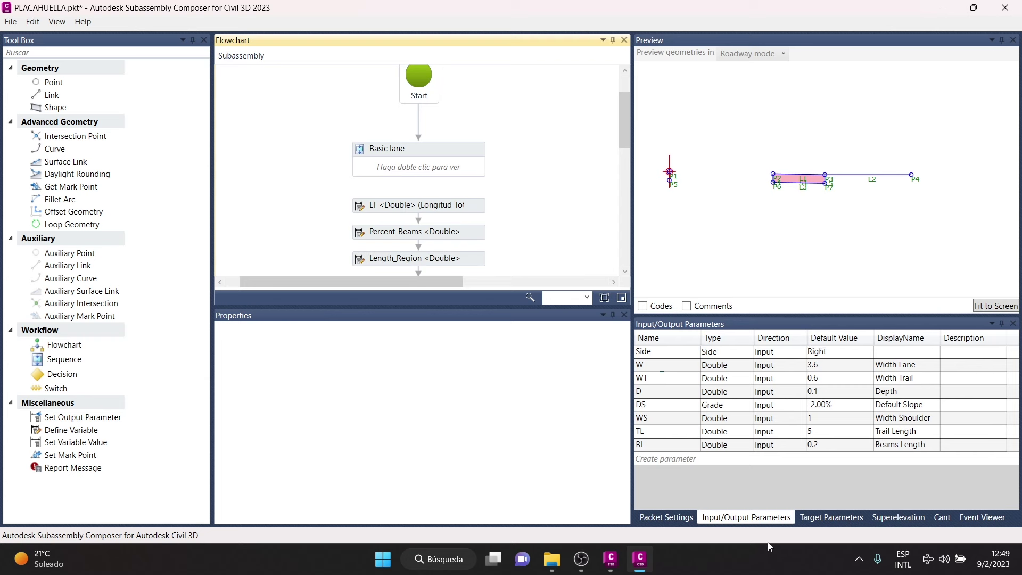
left_click(674, 366)
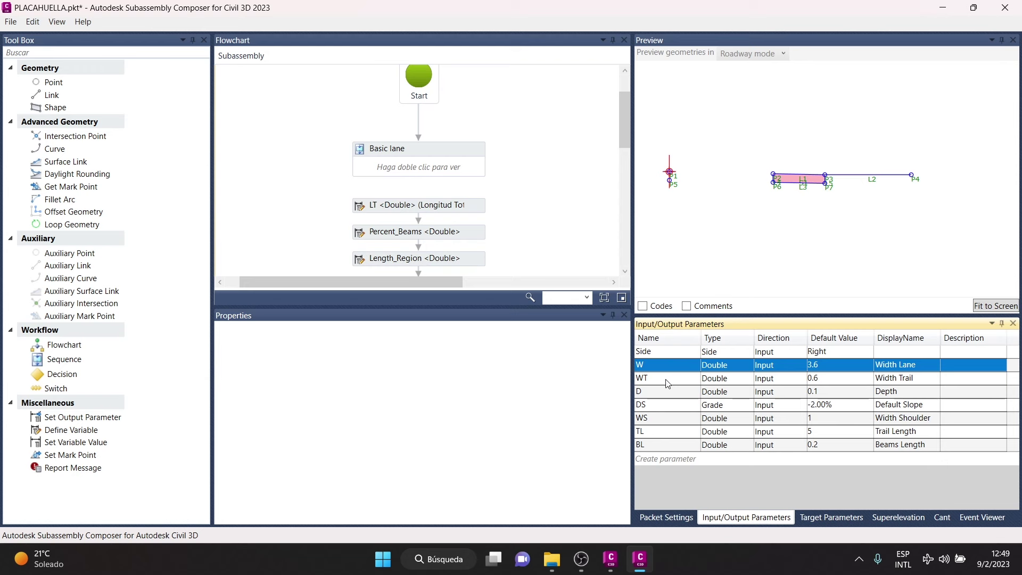
left_click(668, 382)
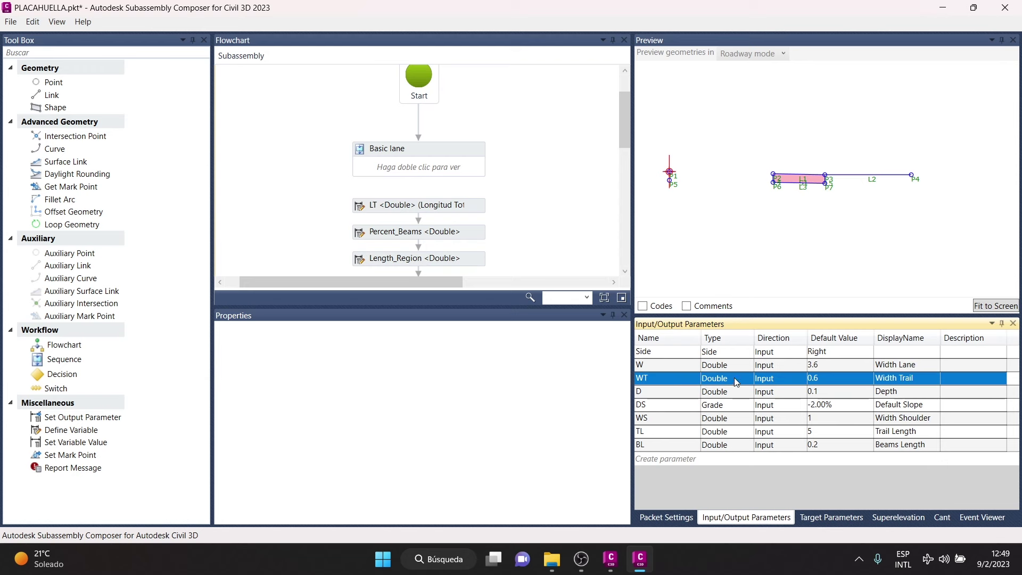
left_click(945, 367)
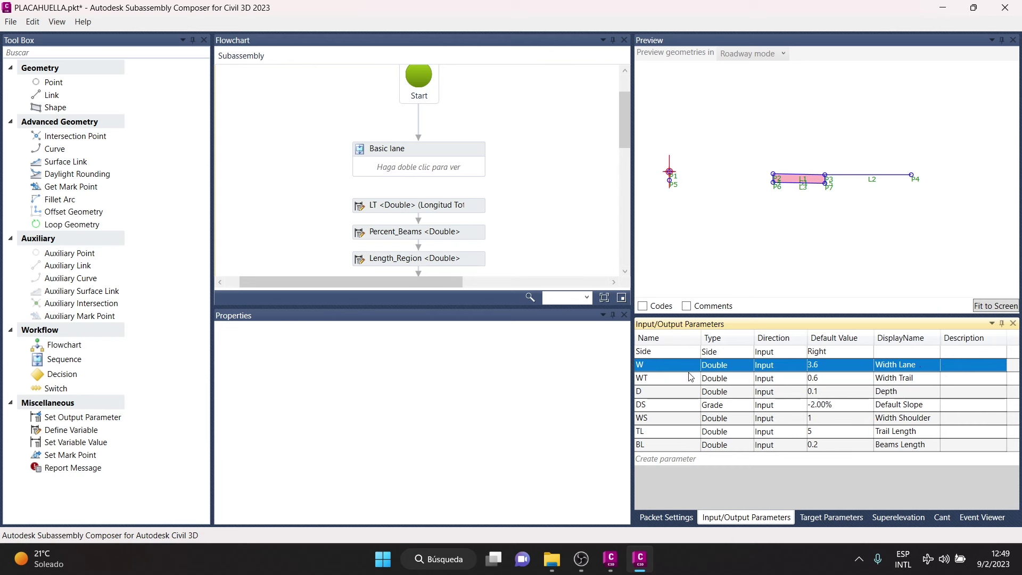
left_click(846, 377)
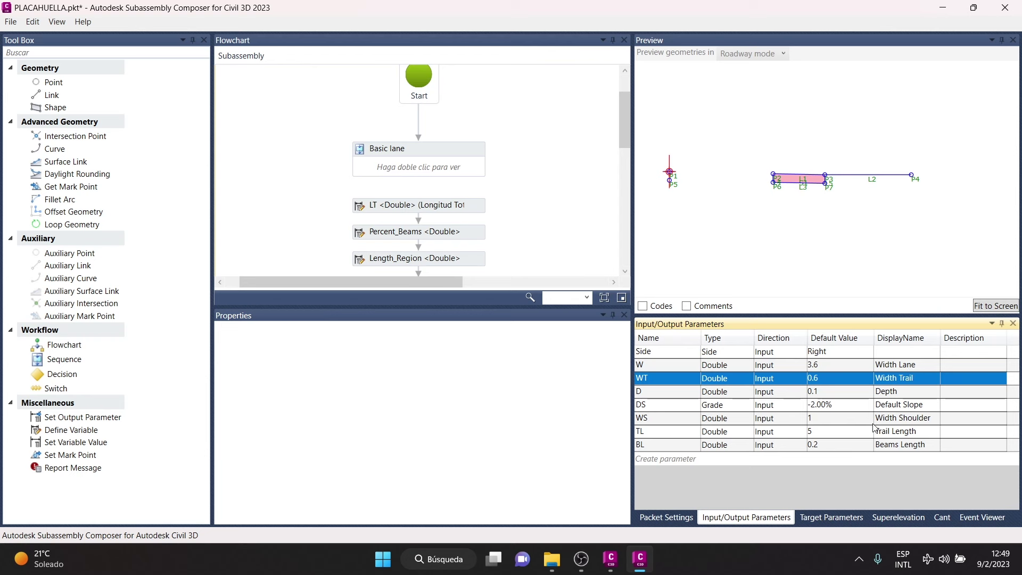
left_click(680, 390)
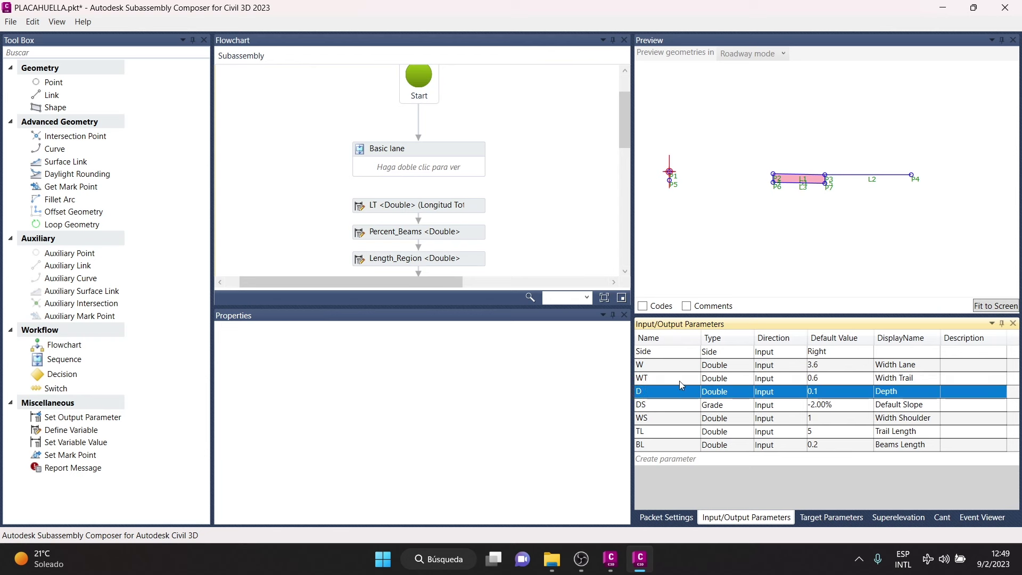
left_click(660, 411)
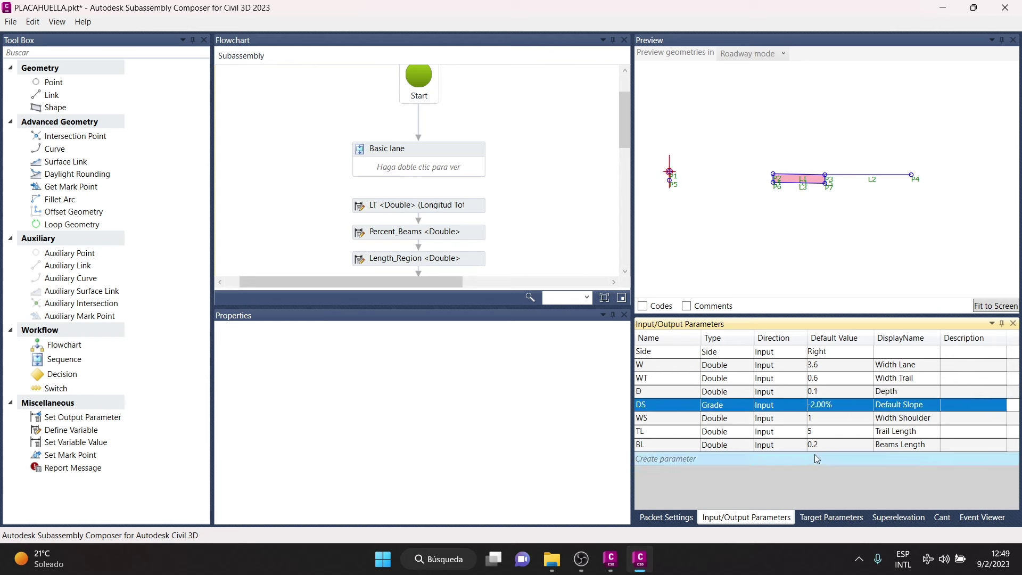
left_click(652, 420)
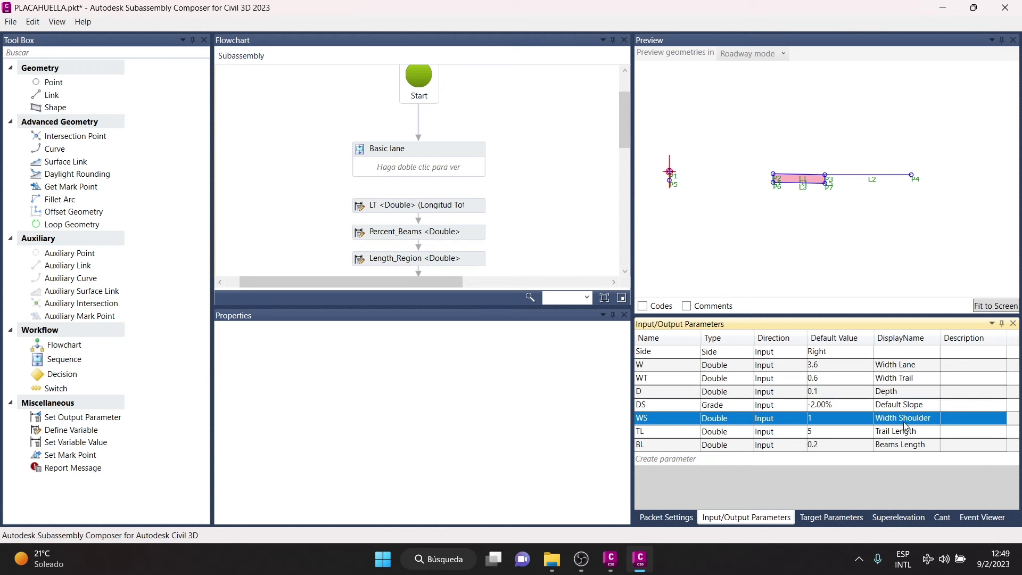
scroll(865, 176, "up", 2)
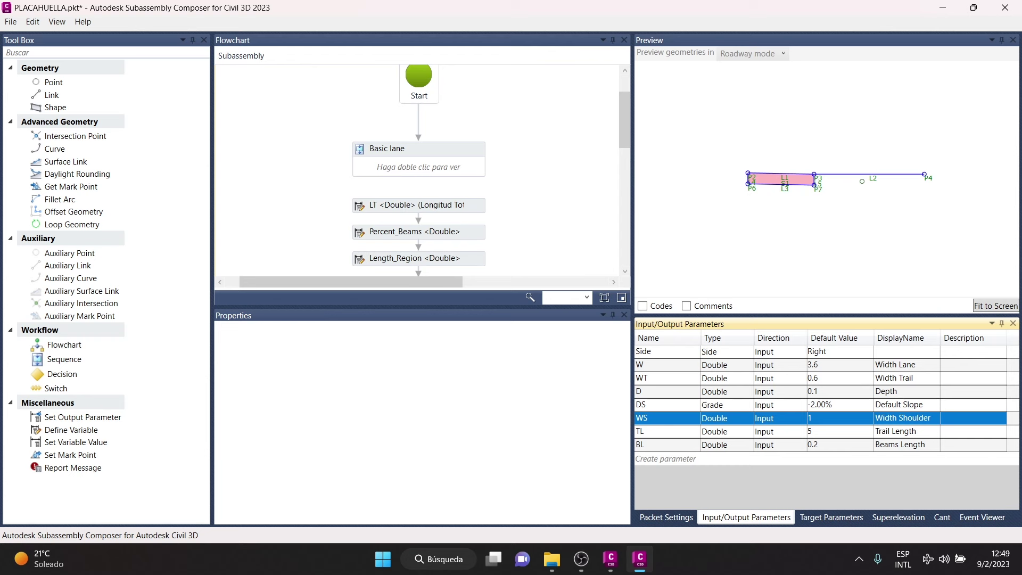
scroll(944, 161, "up", 1)
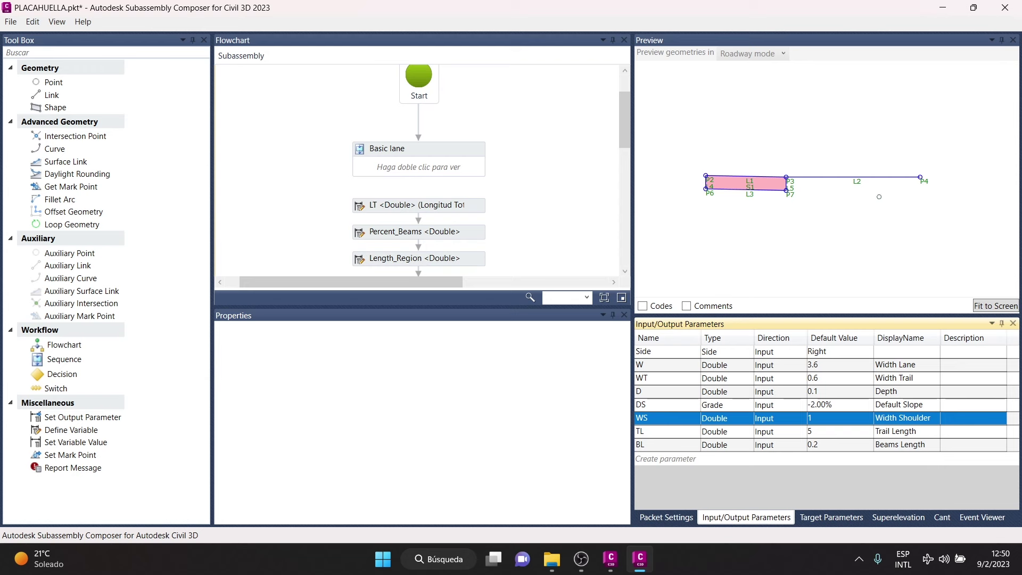
left_click(655, 434)
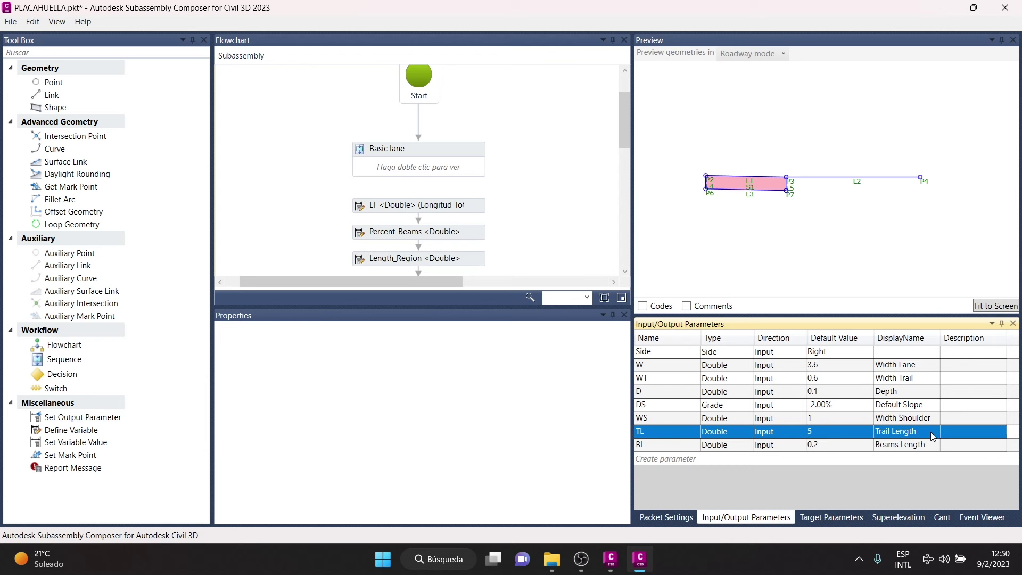
left_click(923, 446)
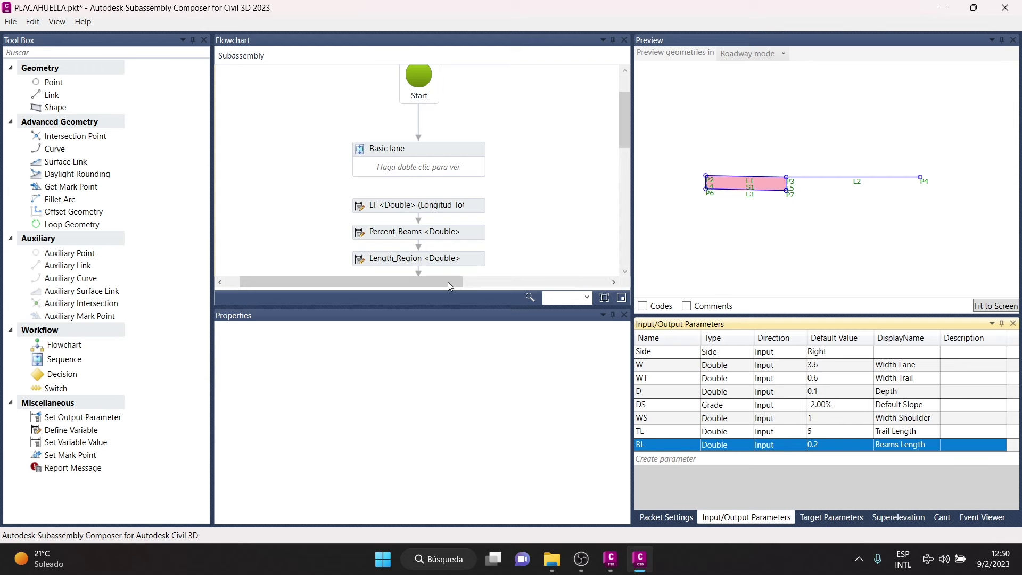
Link the Basic lane node down to the LT variable in the flowchart
scroll(428, 262, "down", 3)
left_click(419, 264)
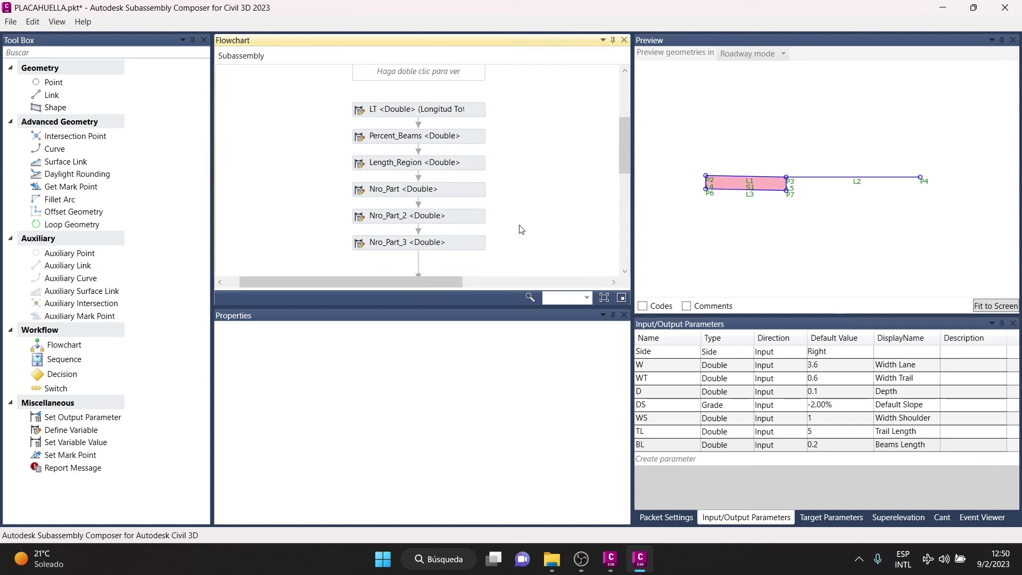
scroll(435, 80, "up", 1)
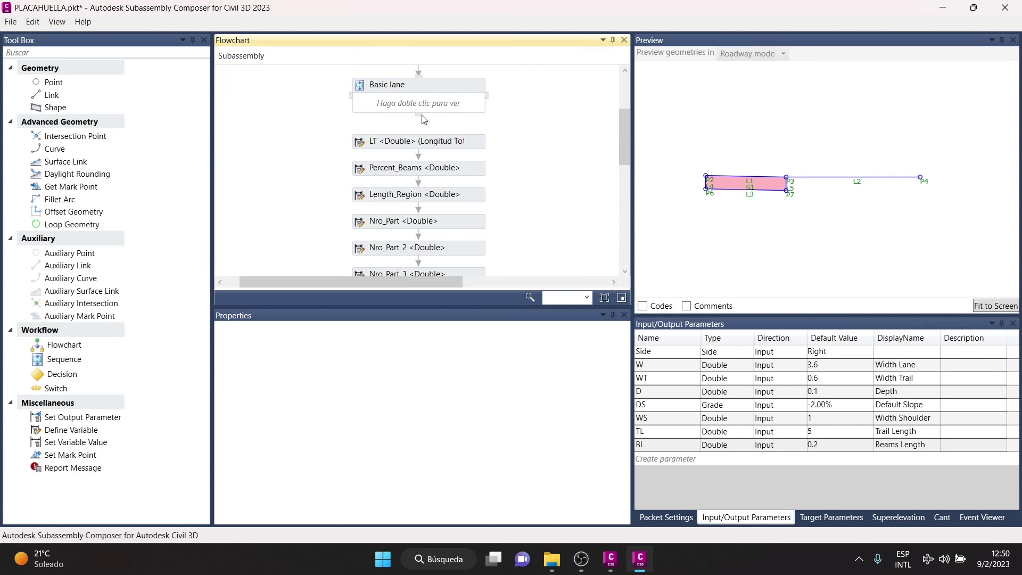
left_click_drag(419, 115, 423, 141)
scroll(444, 125, "up", 1)
Zoom the flowchart to 50% to view the Decision and Beams Bracing
left_click(587, 297)
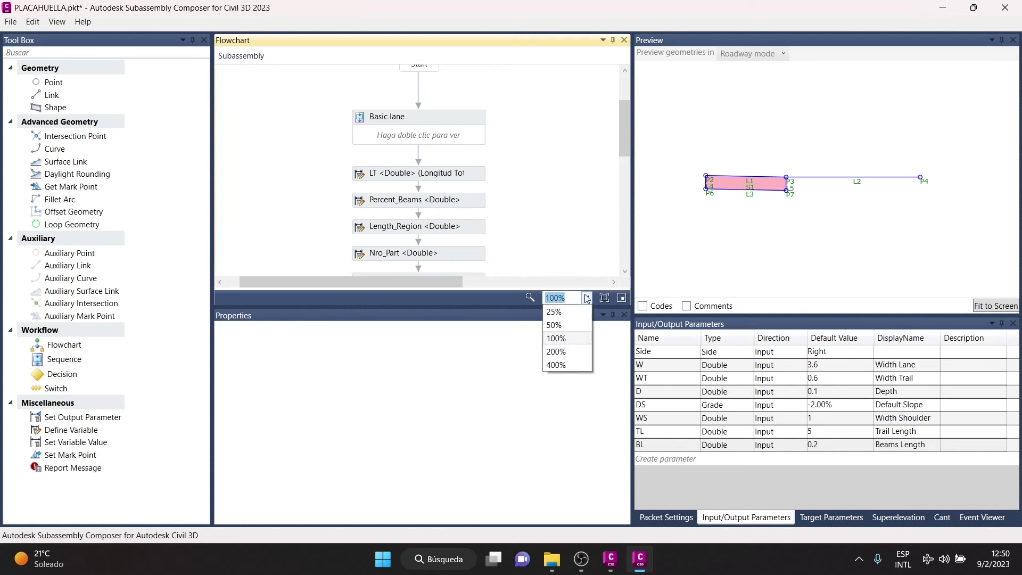
left_click(565, 323)
scroll(373, 106, "down", 2)
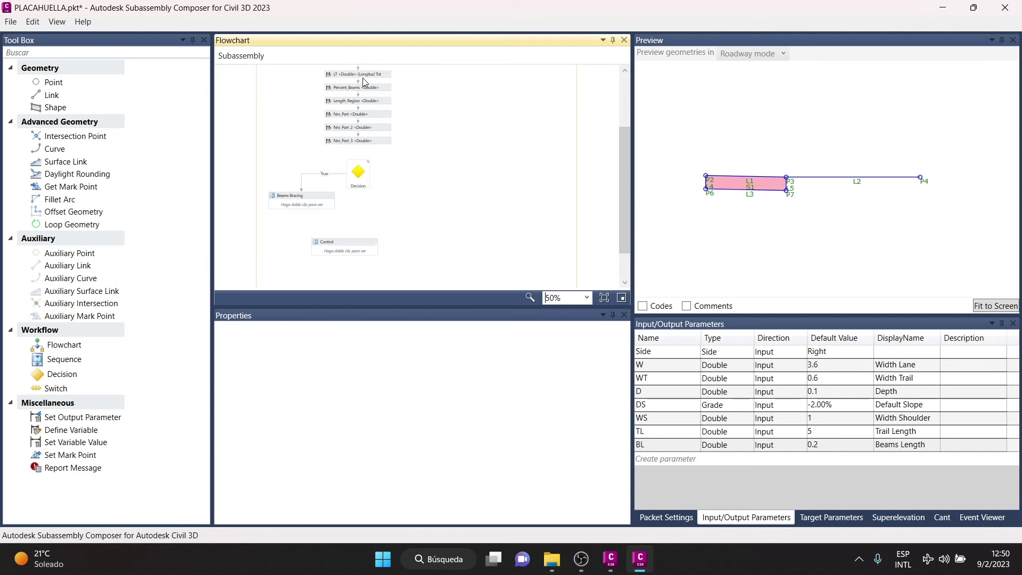
scroll(325, 112, "up", 2)
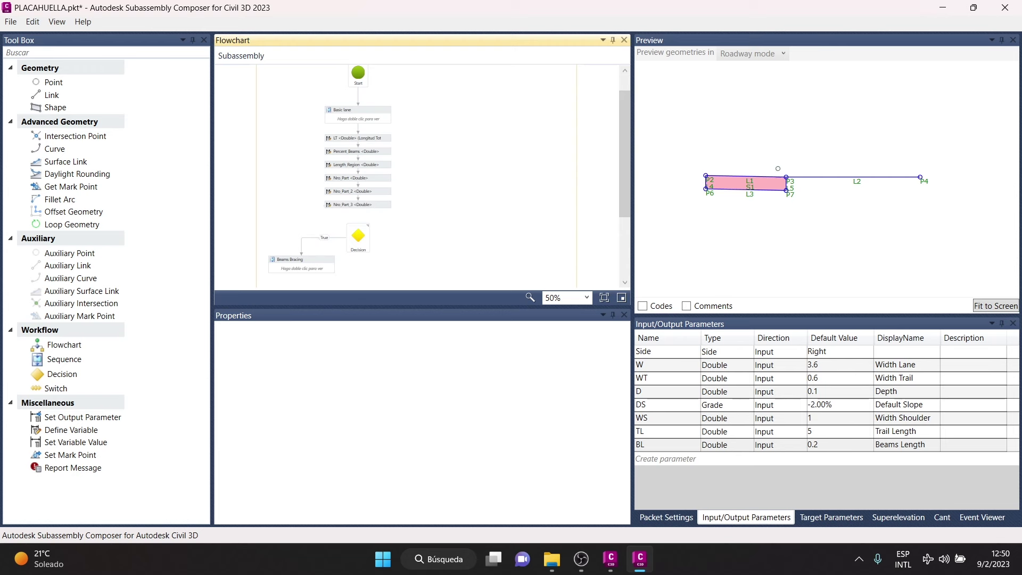
Return the flowchart to 100% and select LT, a Double defaulting to TL+BL
left_click(586, 297)
left_click(563, 337)
scroll(450, 218, "down", 1)
scroll(452, 191, "down", 1)
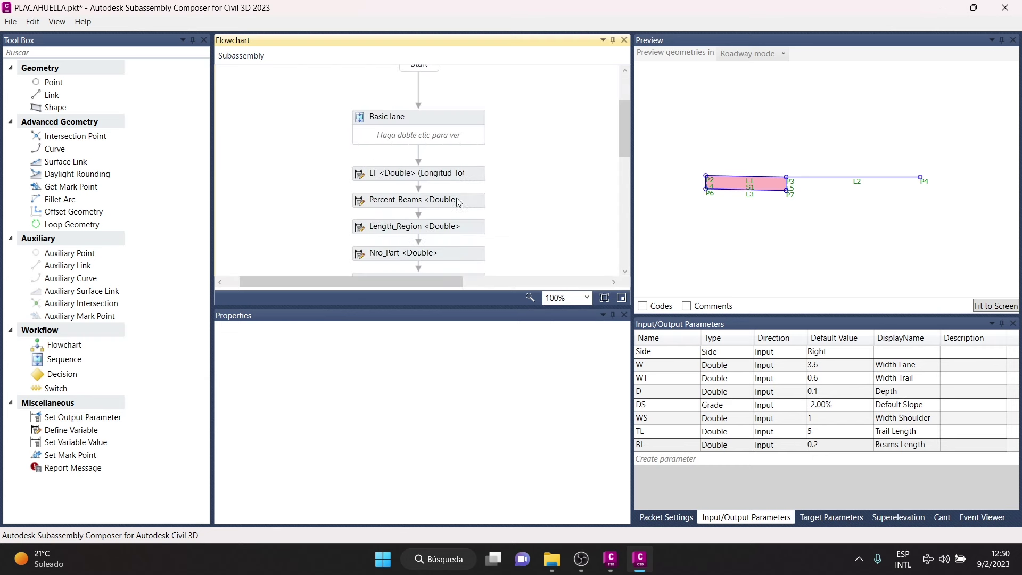
left_click(472, 172)
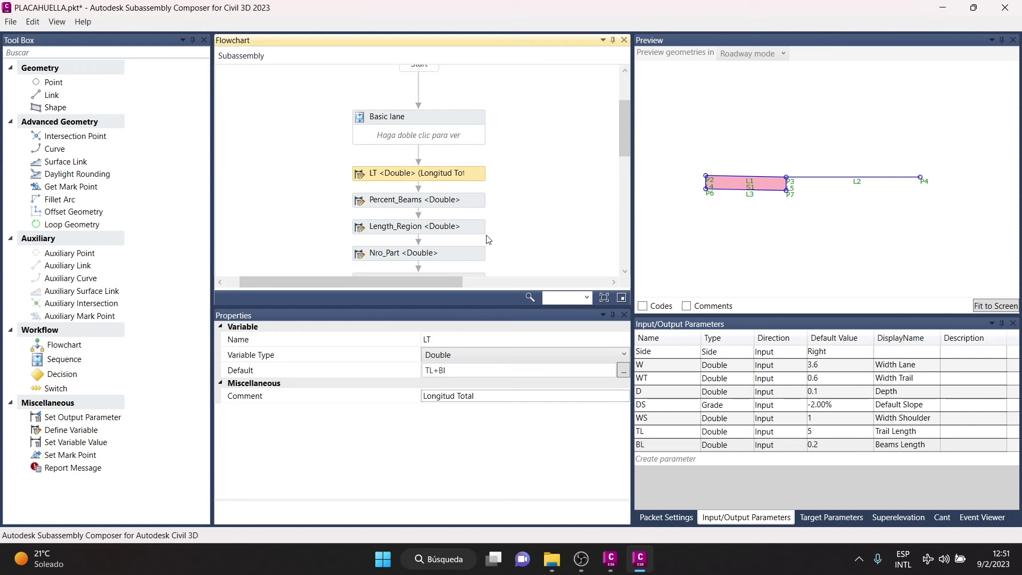
left_click(458, 336)
In Civil 3D, pan and zoom to the beams length label and region start dimensions
left_click(610, 558)
scroll(633, 255, "down", 2)
scroll(320, 282, "up", 3)
scroll(320, 282, "up", 3)
middle_click_drag(326, 255, 346, 319)
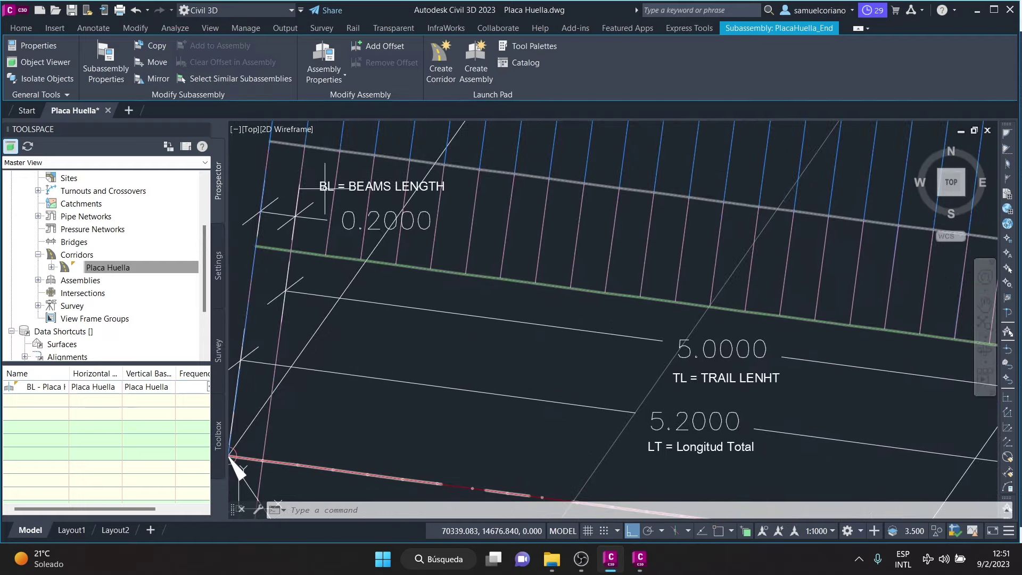
scroll(316, 179, "down", 2)
scroll(275, 286, "up", 2)
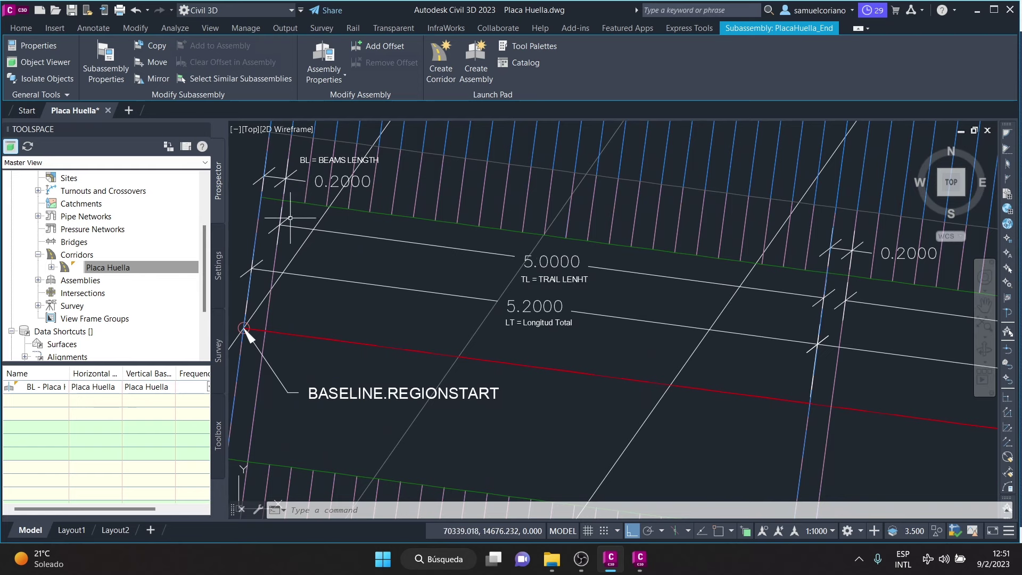
scroll(692, 272, "down", 4)
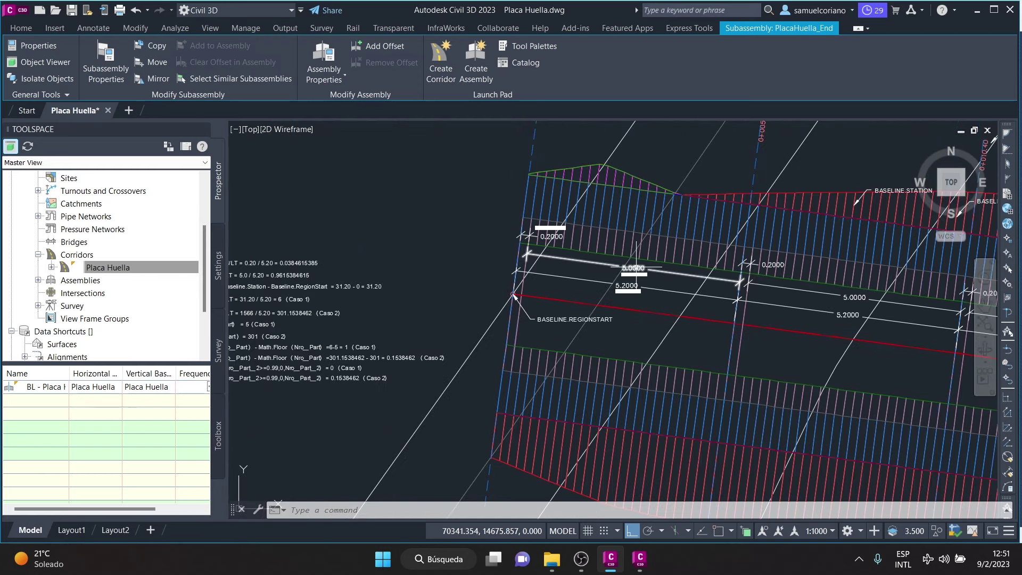
middle_click_drag(803, 272, 555, 228)
scroll(555, 228, "up", 3)
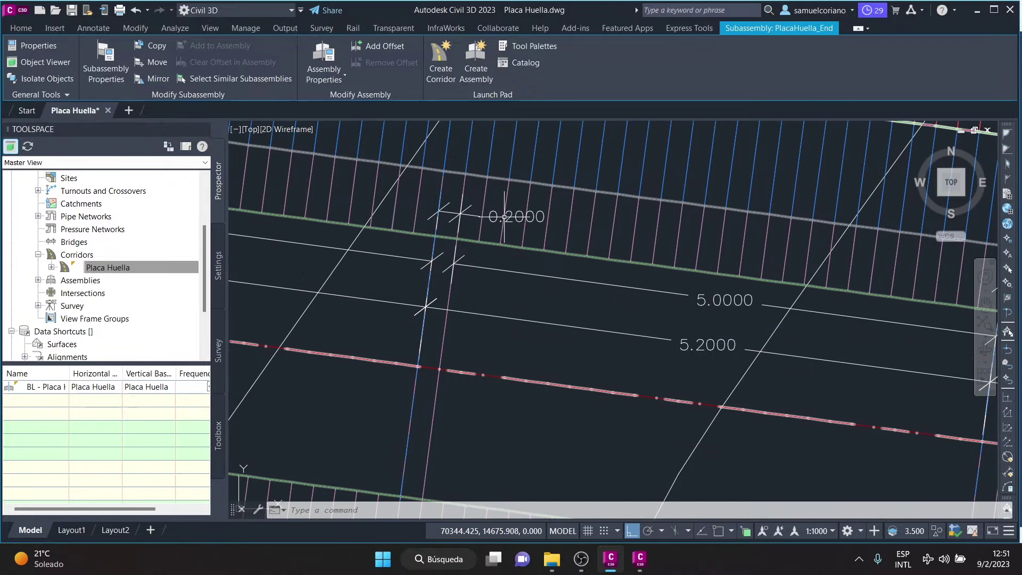
scroll(527, 224, "down", 3)
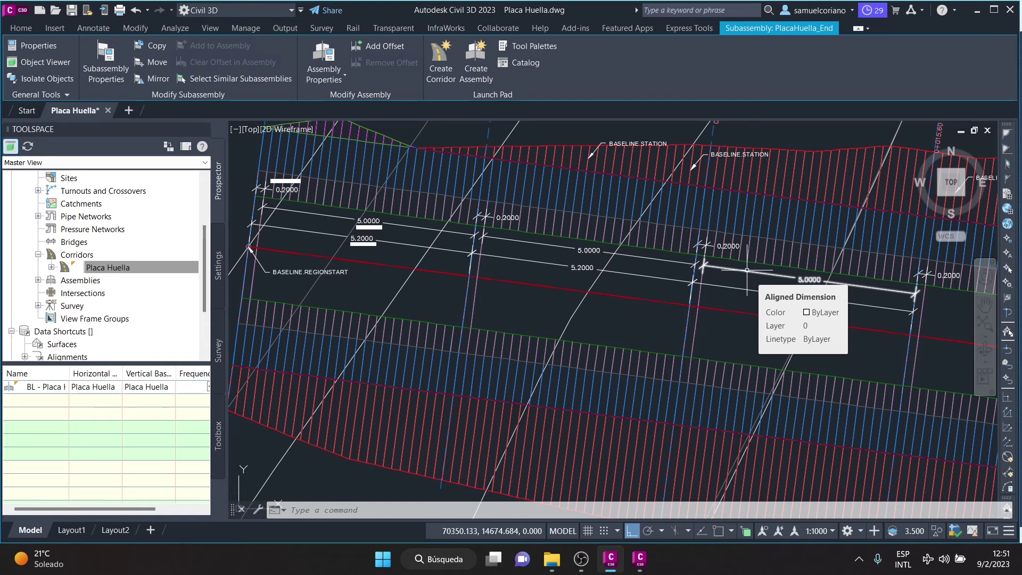
Review Percent_Beams, a Double defaulting to BL/Lt, in Subassembly Composer
left_click(644, 557)
left_click(476, 204)
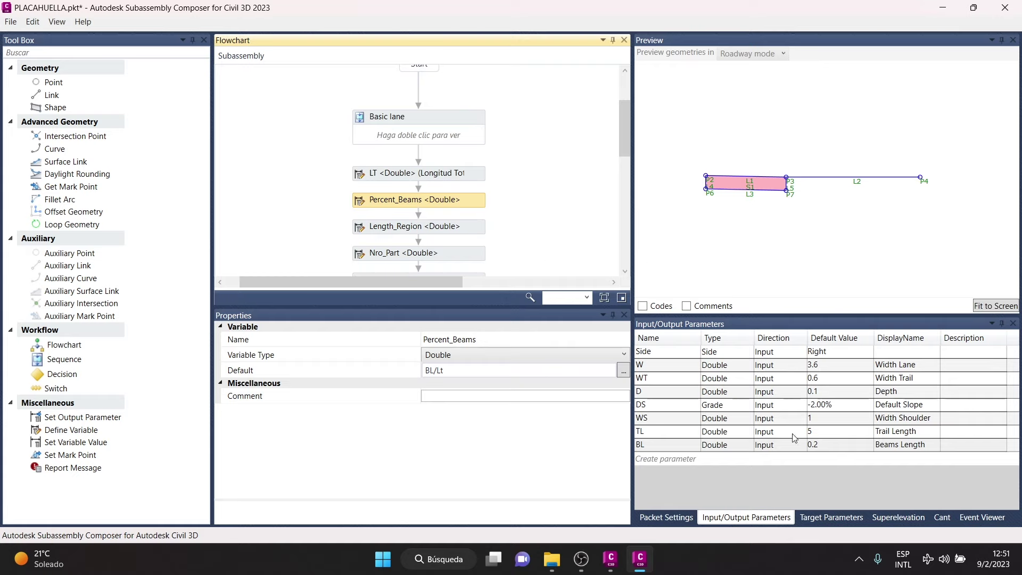
left_click(630, 555)
Zoom onto the formula notes and reveal the right ends of their lines
scroll(479, 276, "up", 3)
scroll(479, 276, "up", 3)
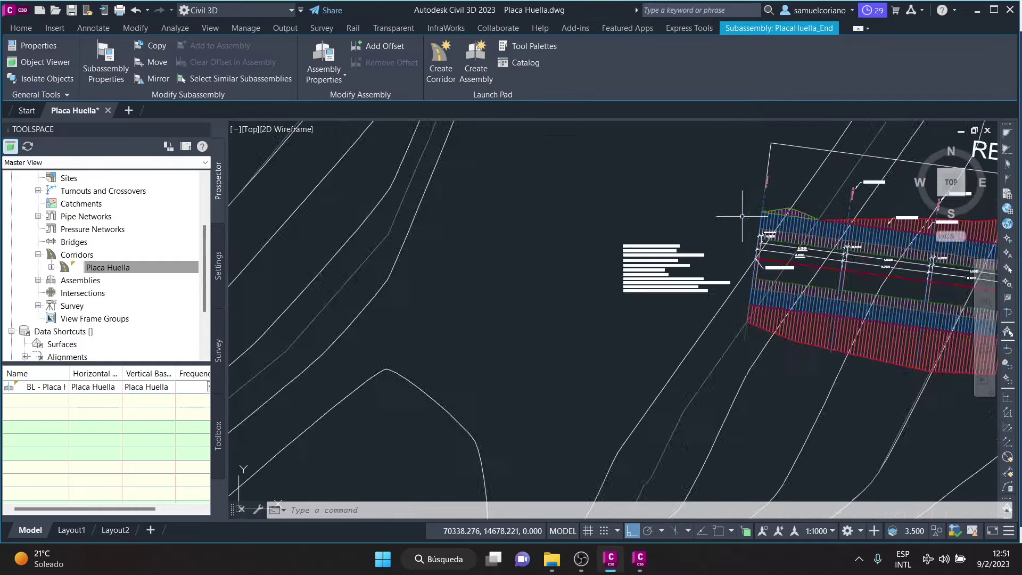
scroll(479, 276, "up", 2)
scroll(479, 276, "up", 3)
scroll(596, 200, "up", 2)
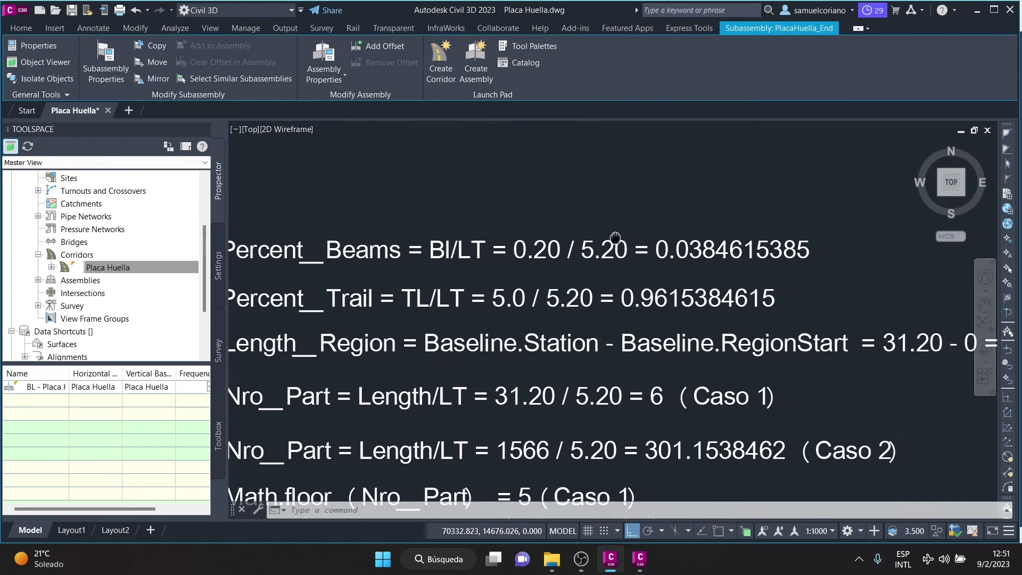
scroll(589, 226, "down", 2)
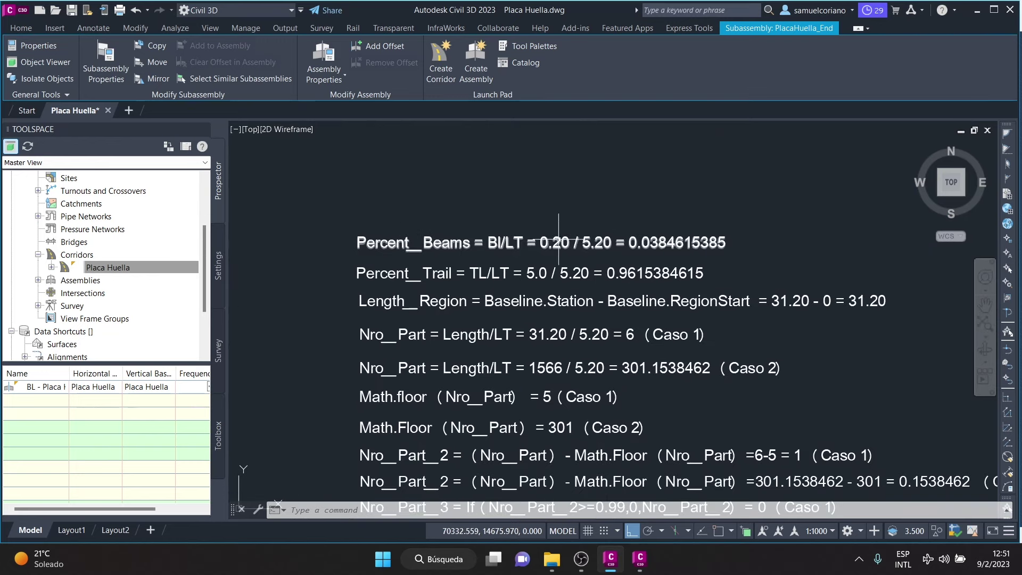
scroll(564, 239, "up", 1)
scroll(373, 234, "up", 2)
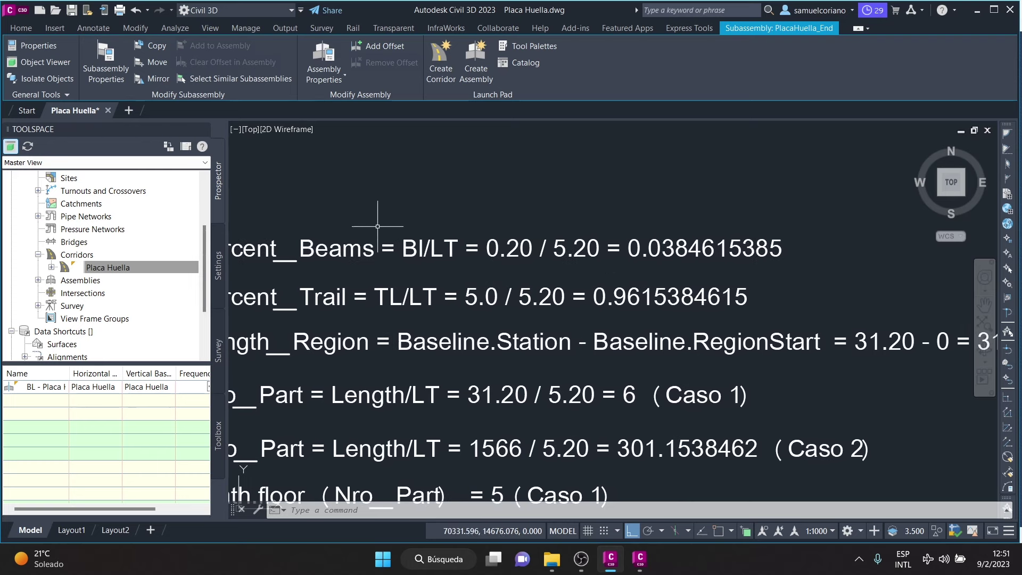
middle_click_drag(561, 270, 522, 269)
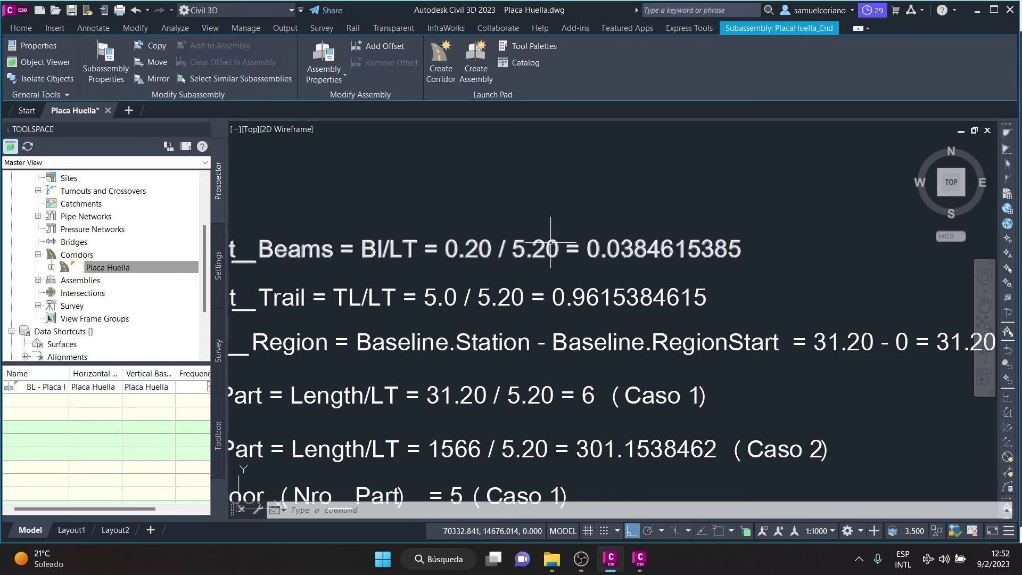
Pan through the remaining formulas confirming Percent_Beams = 0.20/5.20 = 0.0384615385
scroll(551, 260, "down", 2)
scroll(551, 262, "up", 2)
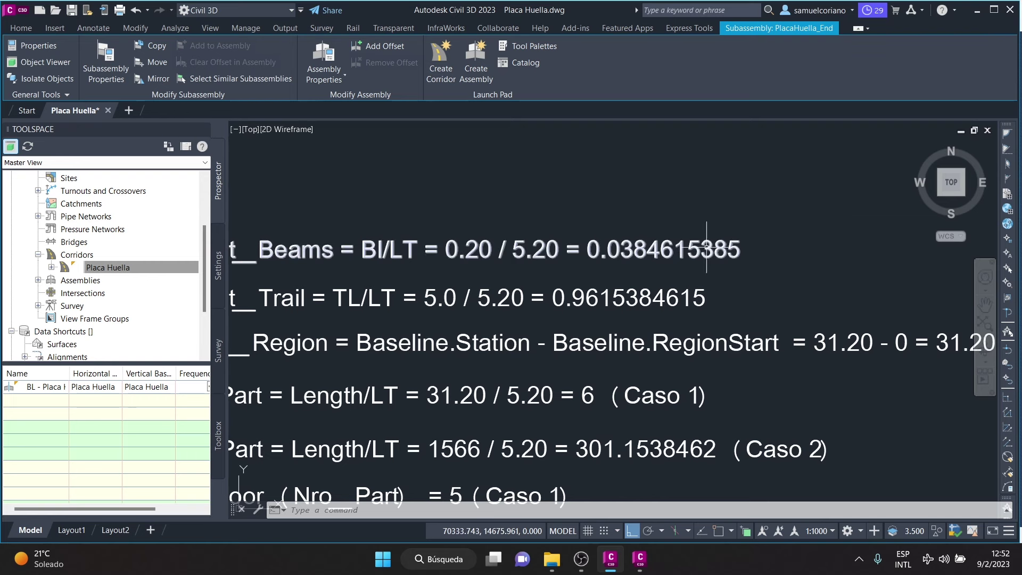
scroll(718, 234, "down", 2)
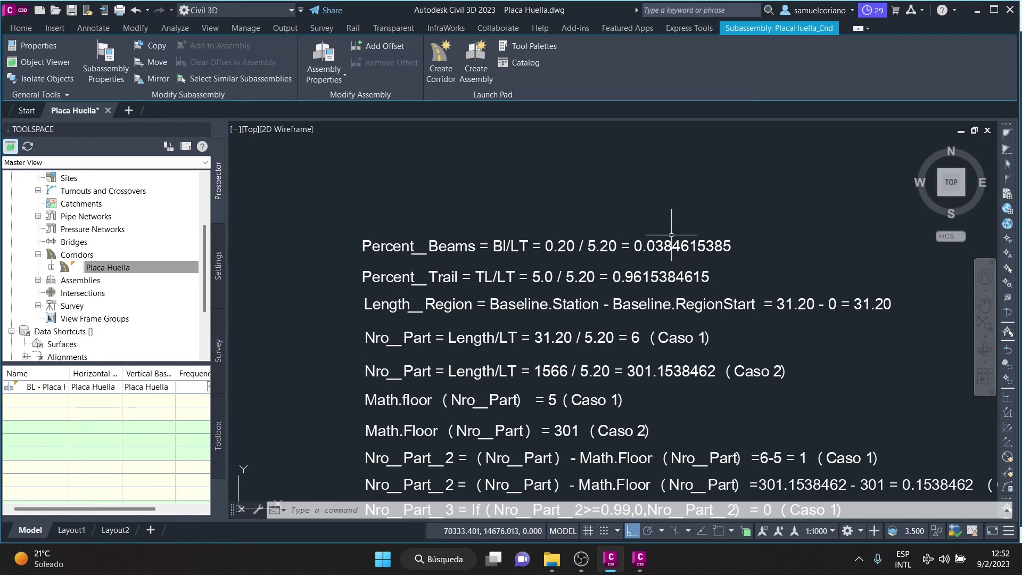
scroll(442, 287, "up", 2)
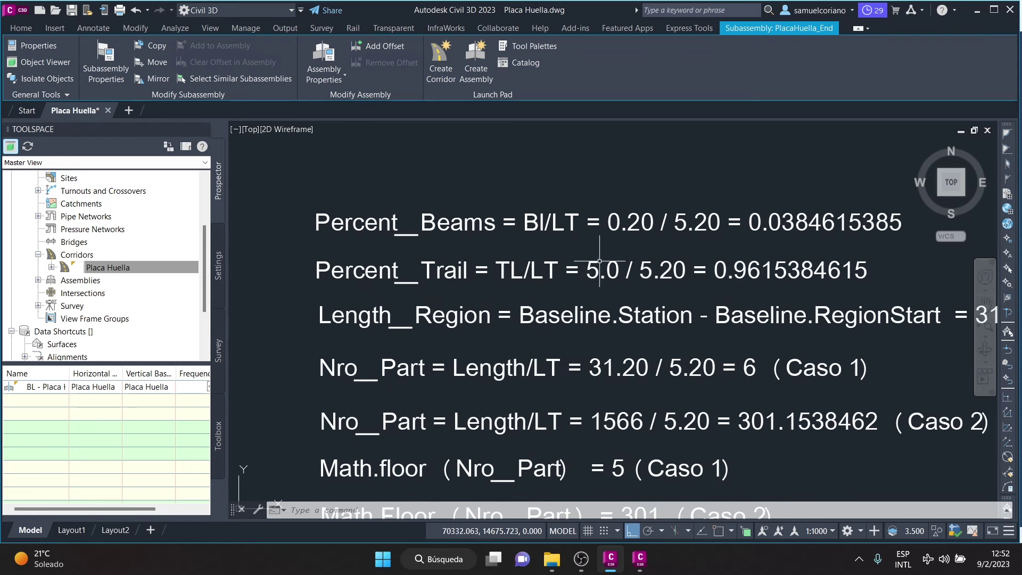
middle_click_drag(777, 277, 647, 295)
scroll(648, 258, "up", 2)
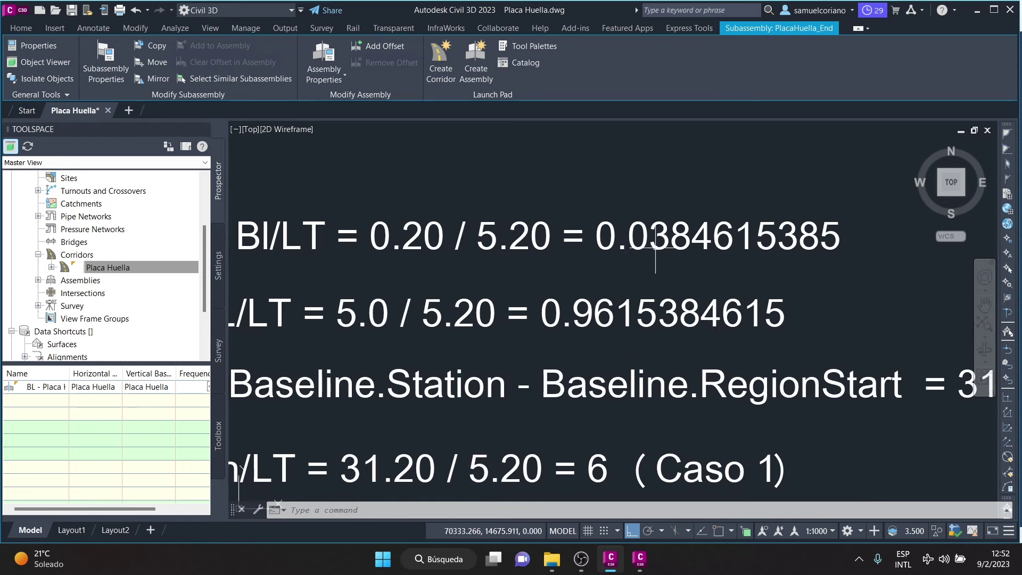
scroll(653, 251, "down", 2)
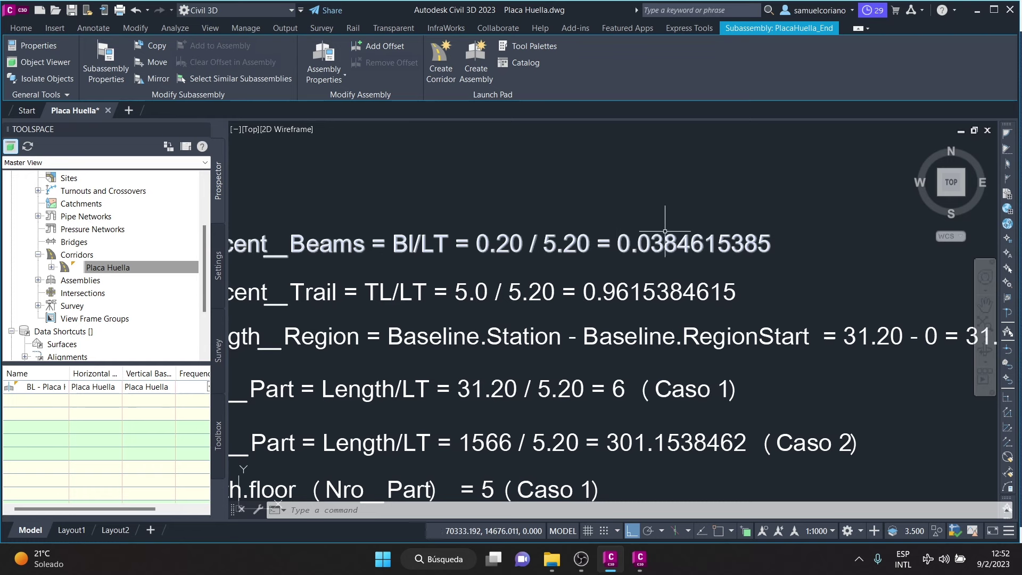
scroll(616, 244, "down", 2)
scroll(533, 251, "down", 1)
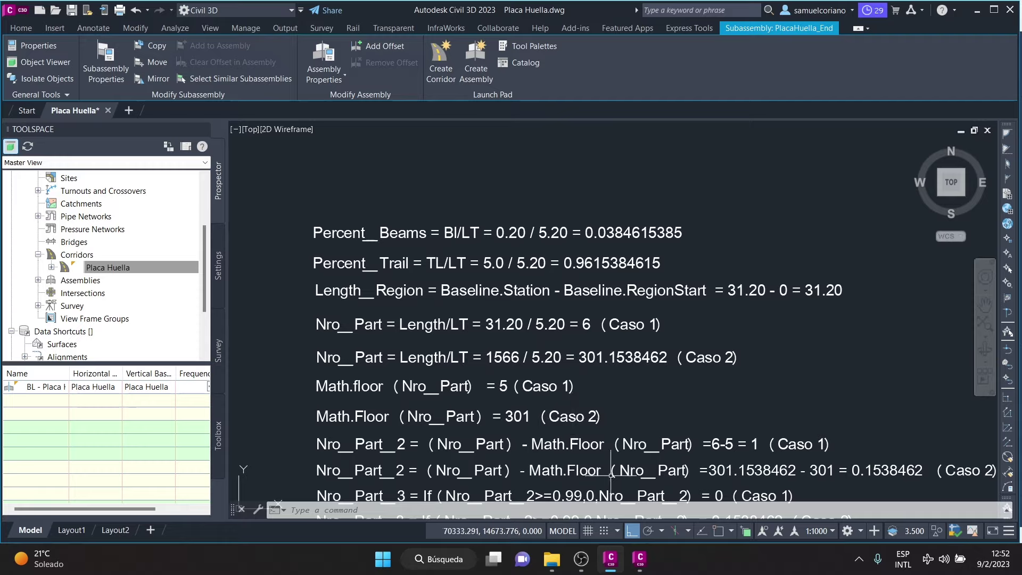
left_click(640, 559)
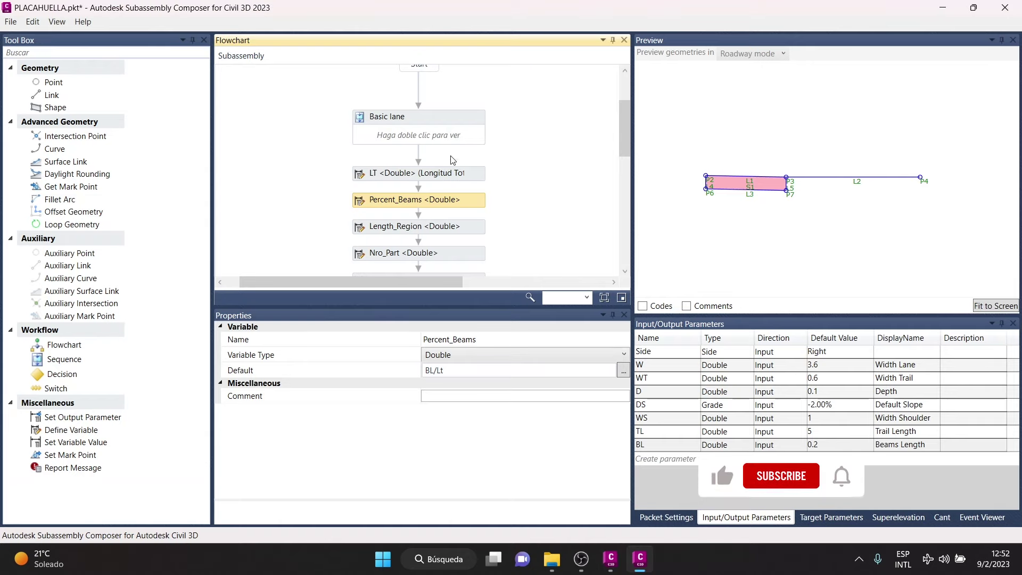
left_click(464, 228)
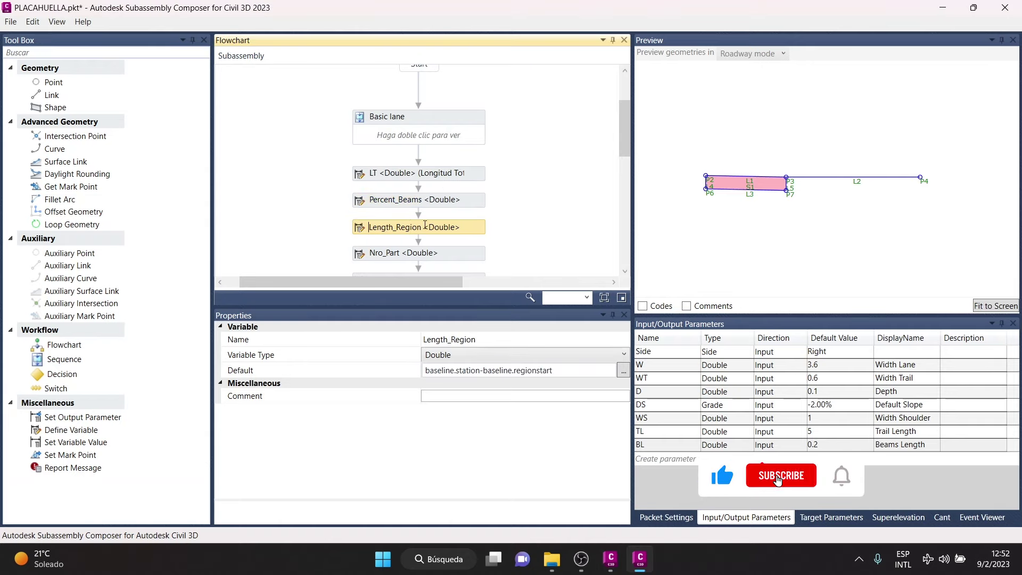
left_click(489, 339)
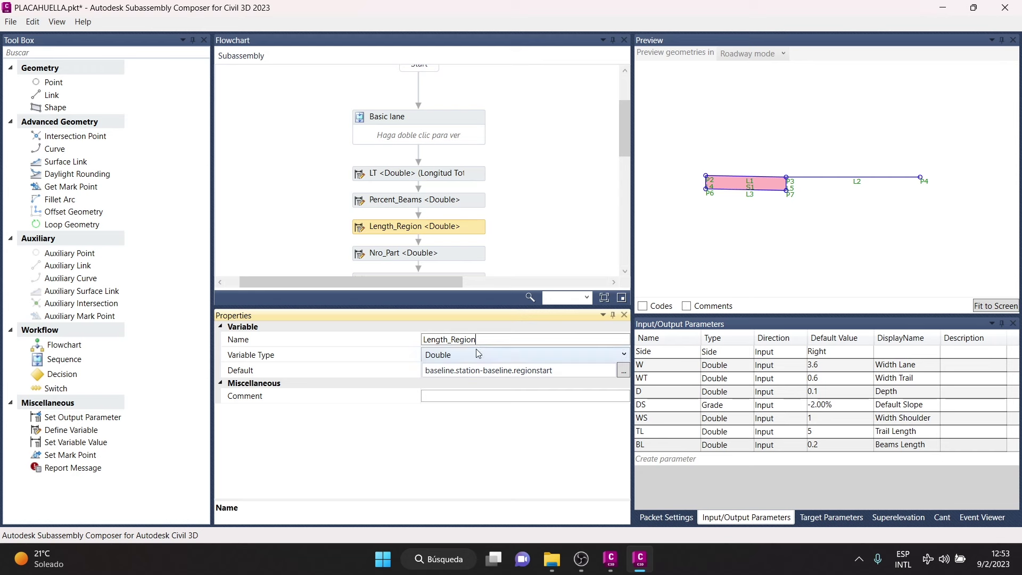
left_click(435, 371)
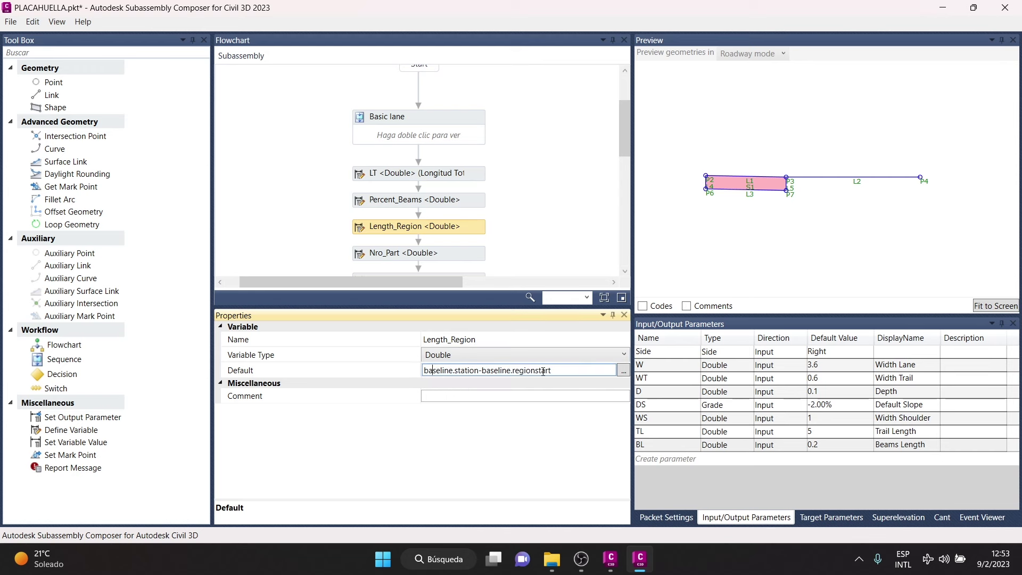
left_click(610, 559)
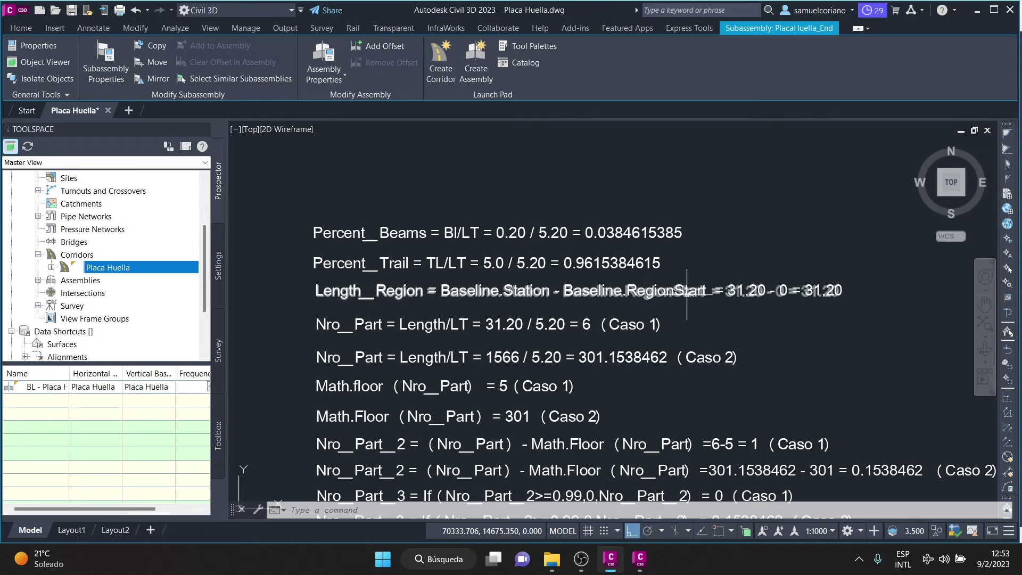
Shift the formula notes left and zoom across them
middle_click_drag(404, 300, 366, 300)
scroll(439, 293, "down", 3)
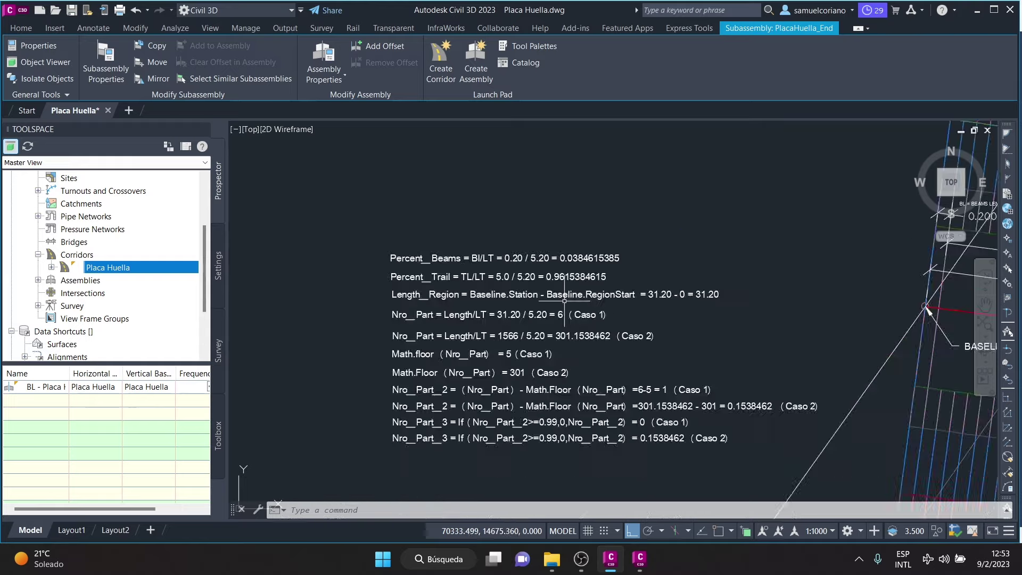
scroll(522, 298, "up", 5)
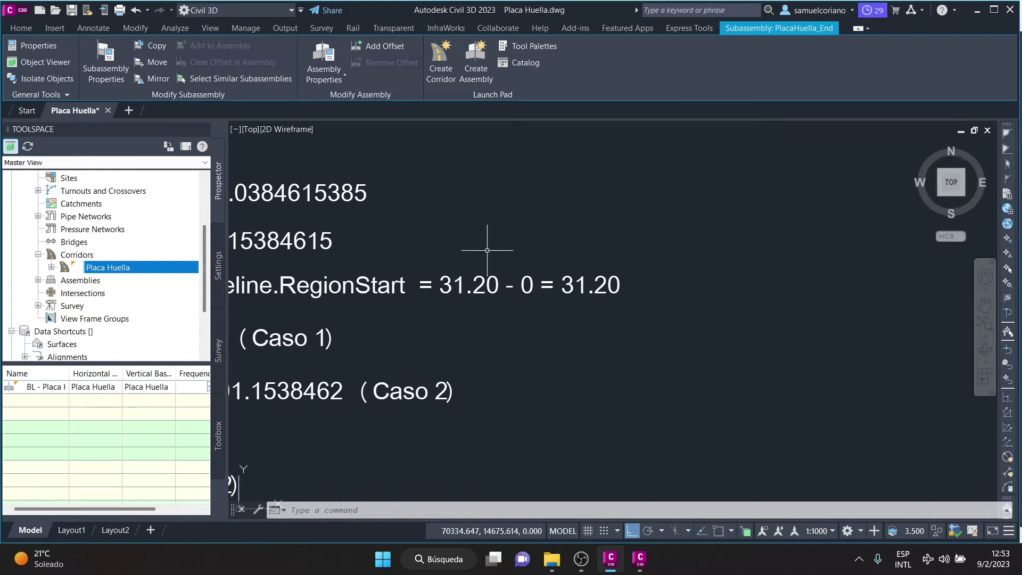
scroll(449, 267, "down", 5)
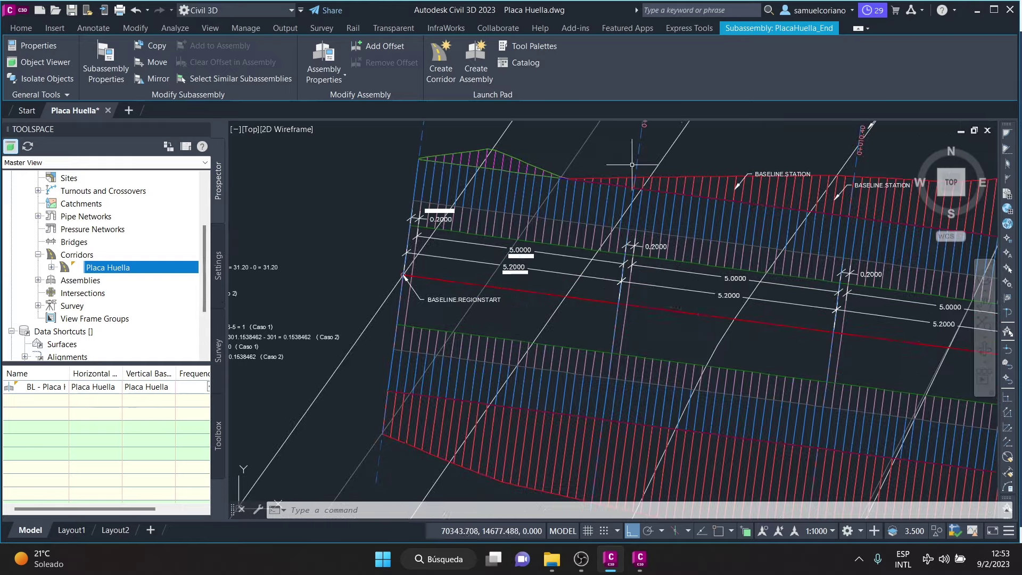
scroll(635, 273, "down", 2)
scroll(644, 233, "up", 2)
scroll(633, 159, "down", 3)
scroll(532, 295, "up", 3)
scroll(513, 295, "up", 3)
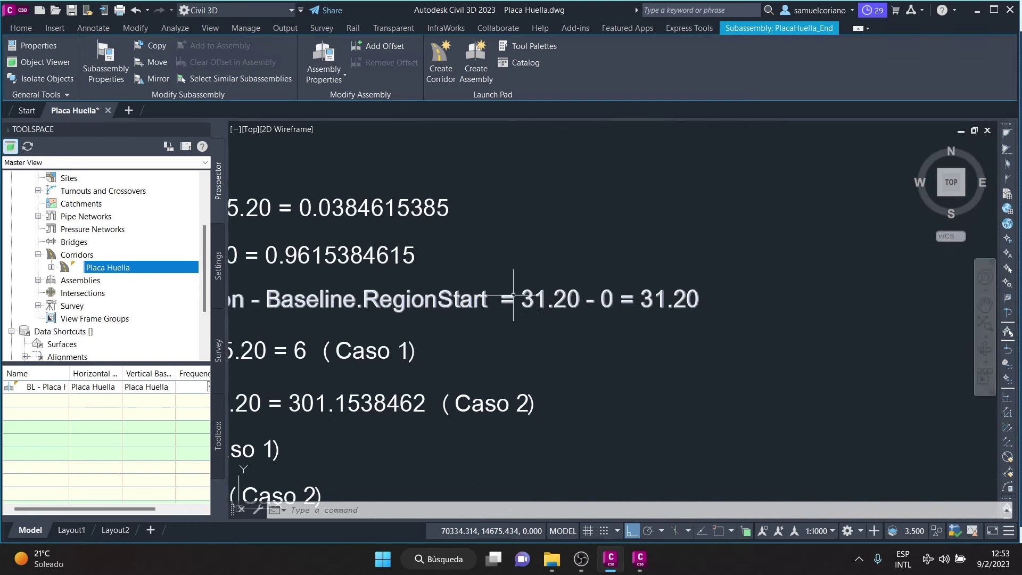
scroll(513, 295, "down", 3)
scroll(375, 297, "up", 2)
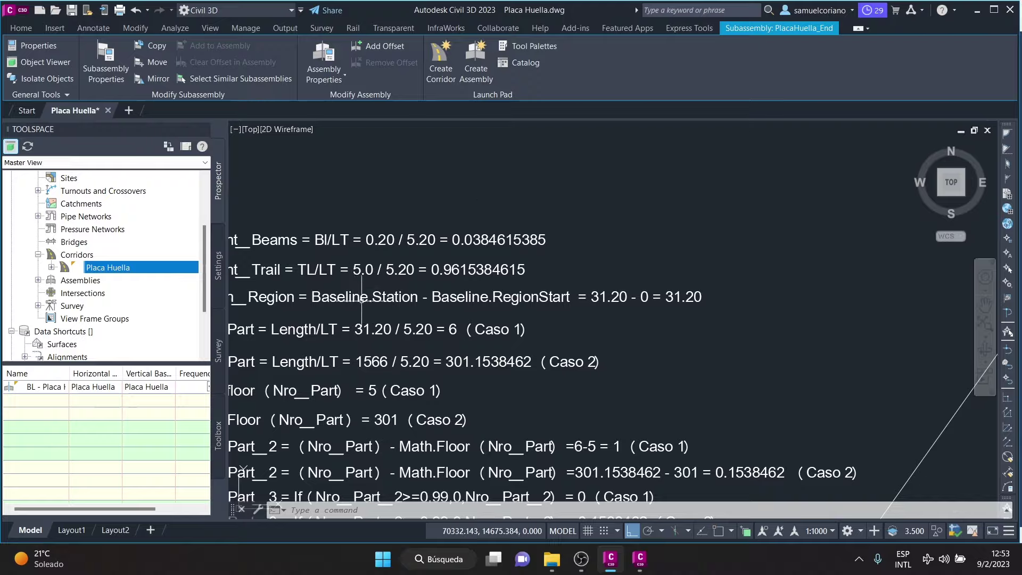
scroll(361, 299, "down", 3)
scroll(673, 277, "up", 1)
Zoom across corridor Regions 1–3 to check stations, then return to Subassembly Composer
scroll(673, 287, "up", 2)
scroll(684, 297, "up", 1)
scroll(763, 285, "up", 1)
scroll(787, 269, "down", 3)
scroll(787, 270, "up", 2)
scroll(786, 269, "up", 1)
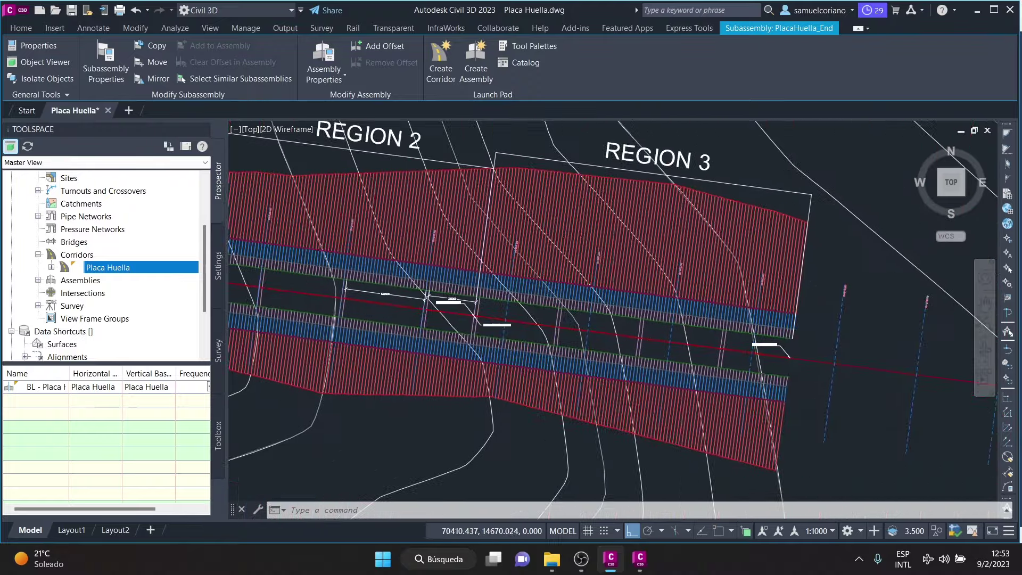
scroll(598, 256, "up", 2)
scroll(372, 250, "down", 3)
scroll(662, 282, "down", 1)
scroll(399, 228, "up", 3)
scroll(586, 269, "down", 2)
scroll(583, 283, "up", 2)
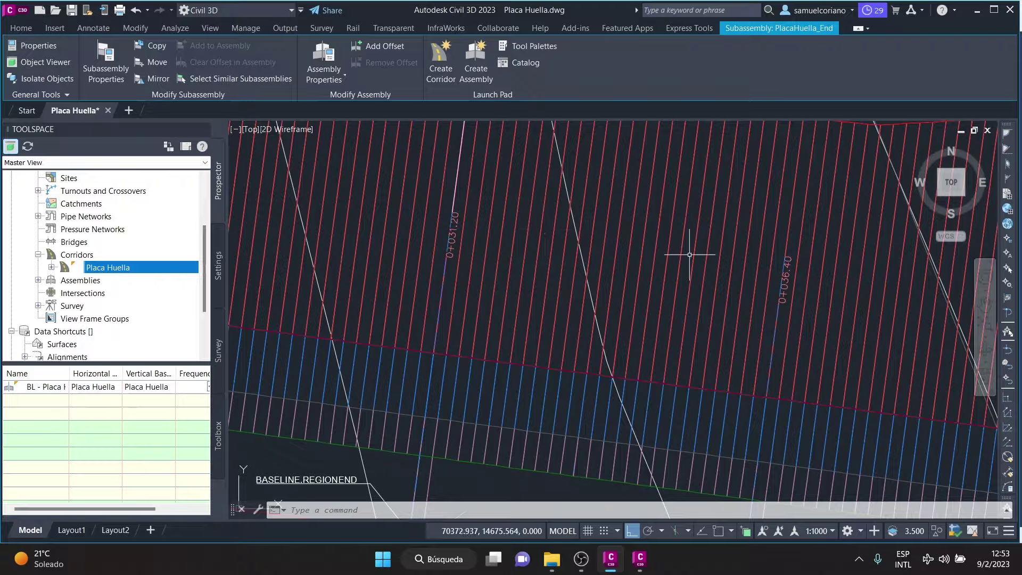
scroll(690, 254, "down", 4)
scroll(713, 261, "up", 1)
scroll(90, 274, "up", 1)
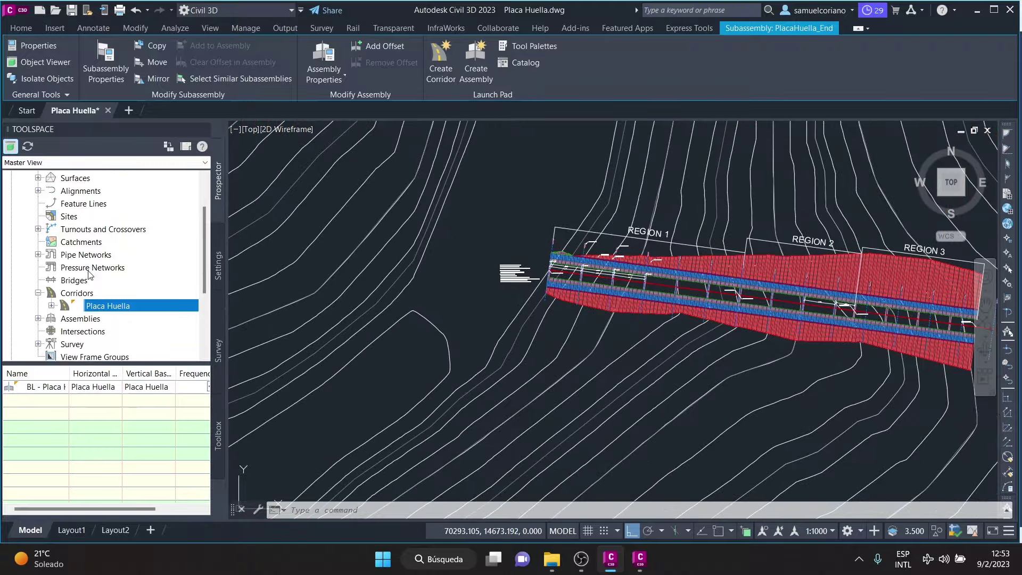
scroll(90, 274, "up", 3)
scroll(474, 404, "down", 5)
left_click(639, 559)
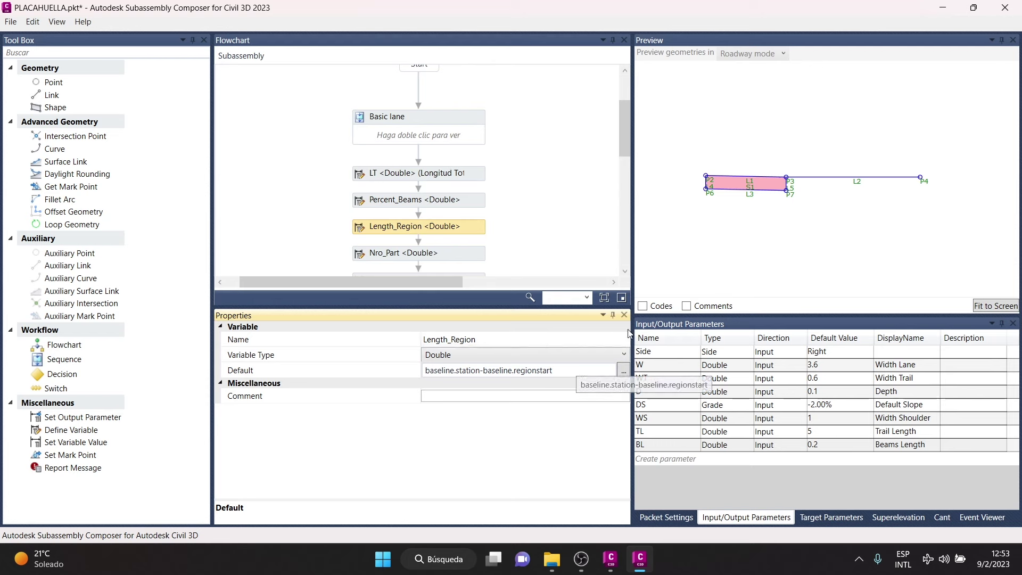
Bring Civil 3D forward and zoom to the three-region Placa Huella corridor
left_click(611, 559)
scroll(514, 395, "up", 5)
scroll(537, 319, "down", 1)
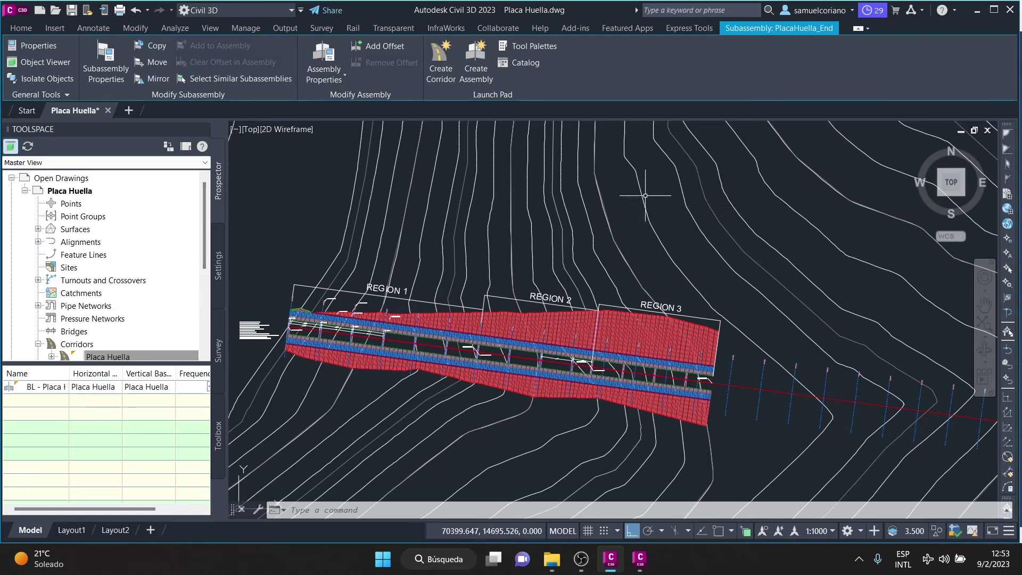
scroll(440, 372, "up", 4)
scroll(440, 372, "up", 2)
scroll(522, 298, "down", 3)
scroll(548, 259, "down", 3)
scroll(453, 271, "up", 3)
scroll(660, 218, "up", 3)
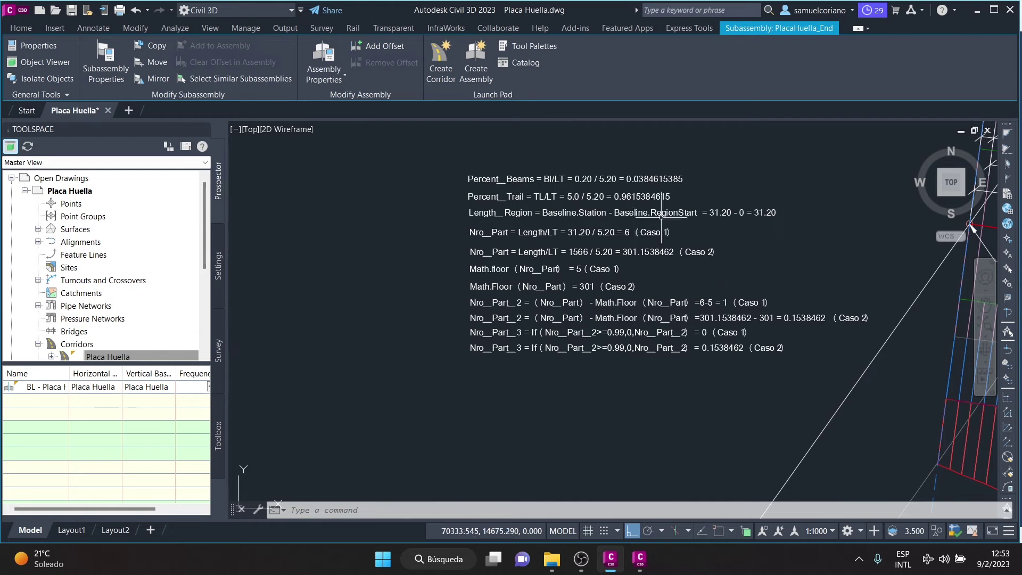
scroll(671, 211, "up", 2)
scroll(738, 210, "down", 1)
scroll(745, 205, "down", 1)
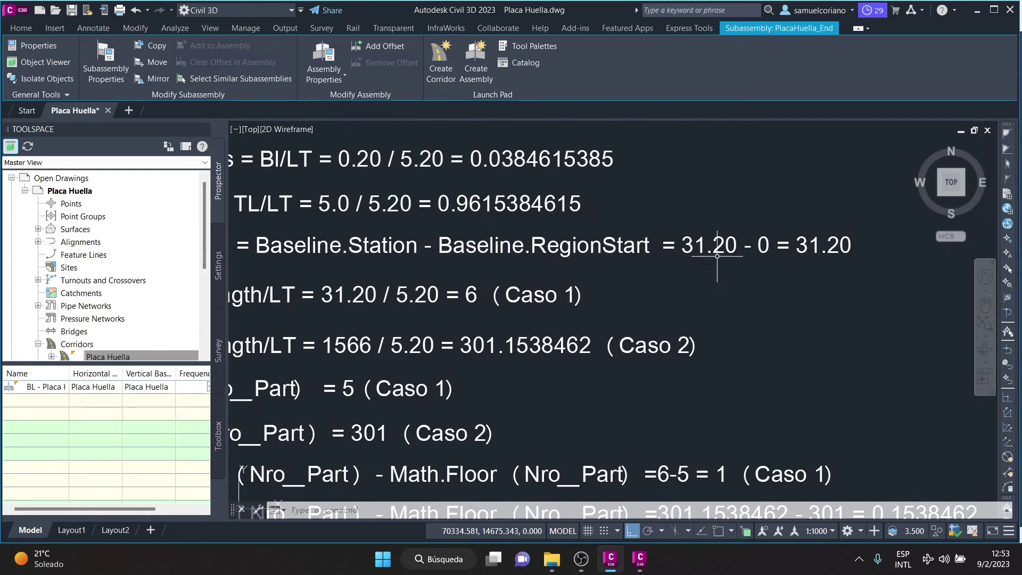
scroll(662, 243, "down", 5)
scroll(663, 244, "up", 4)
scroll(776, 353, "down", 1)
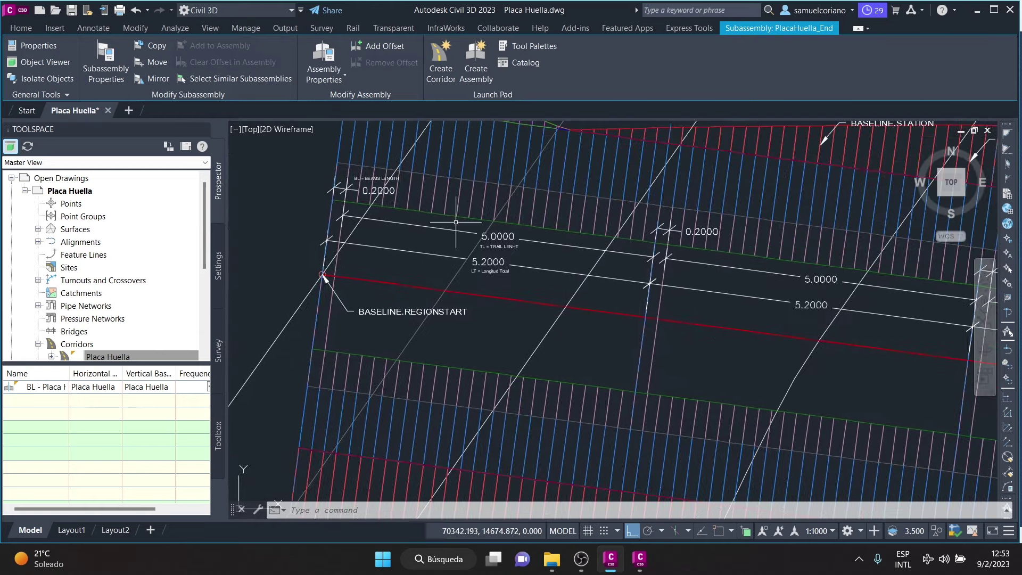
scroll(947, 171, "down", 1)
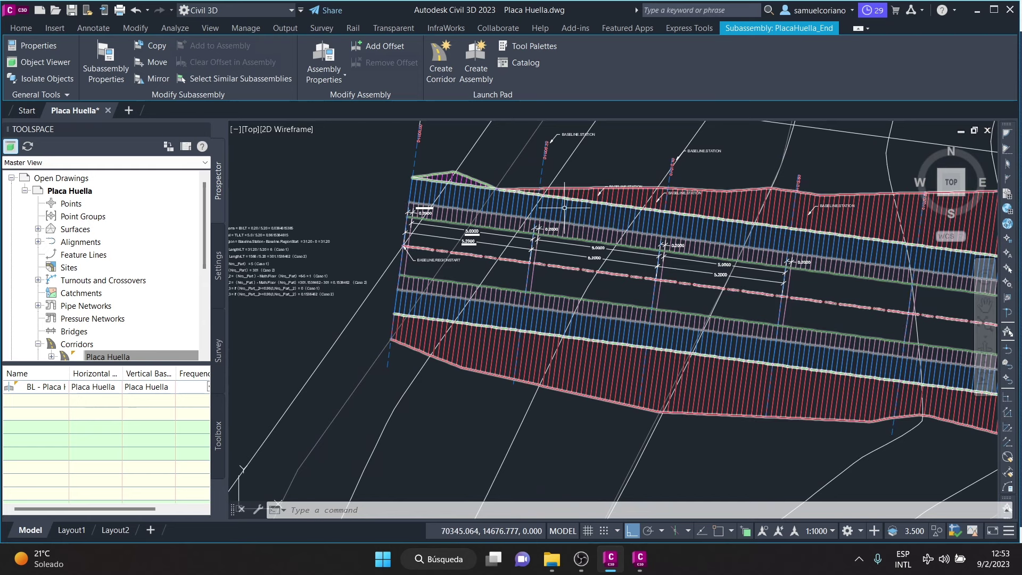
scroll(692, 245, "up", 2)
scroll(813, 205, "up", 4)
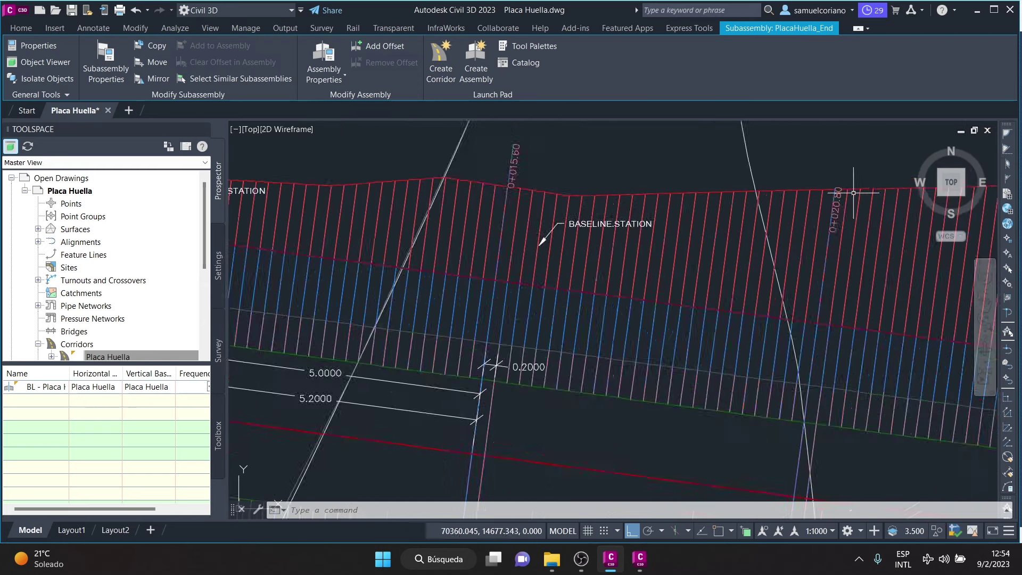
scroll(813, 276, "up", 3)
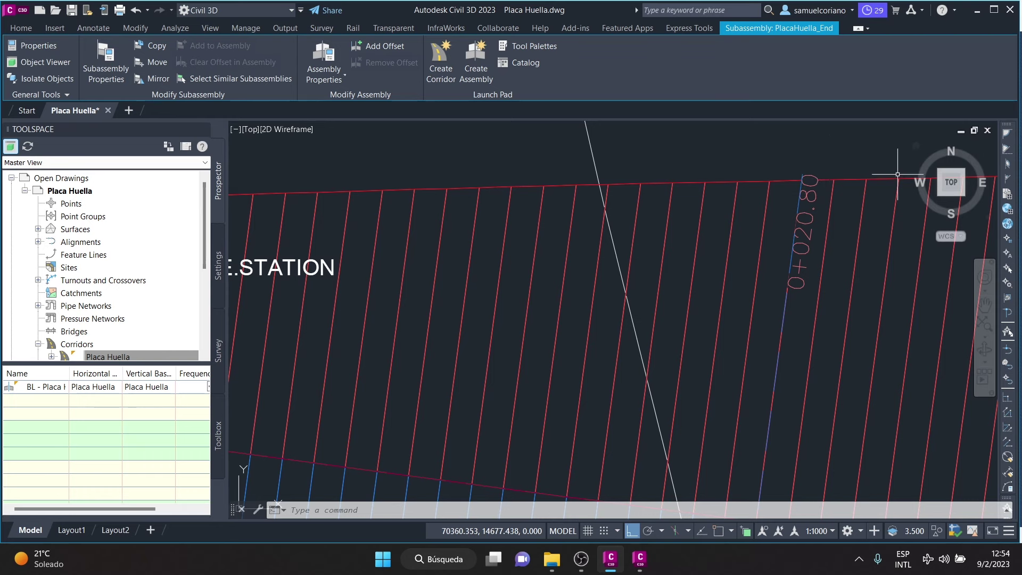
scroll(817, 319, "down", 2)
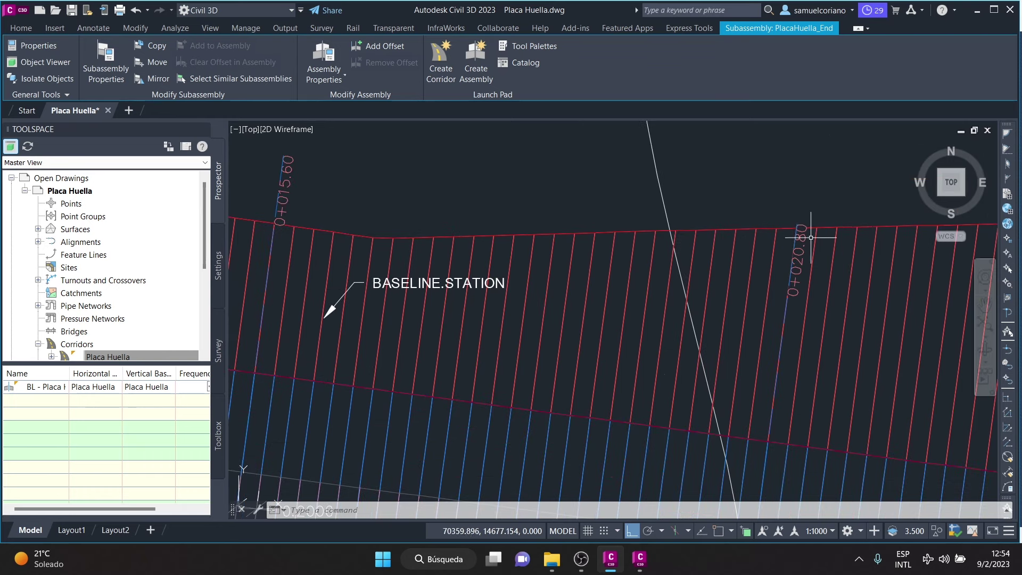
mouse_move(873, 330)
middle_mouse_down()
mouse_move(714, 314)
mouse_move(640, 292)
middle_mouse_up()
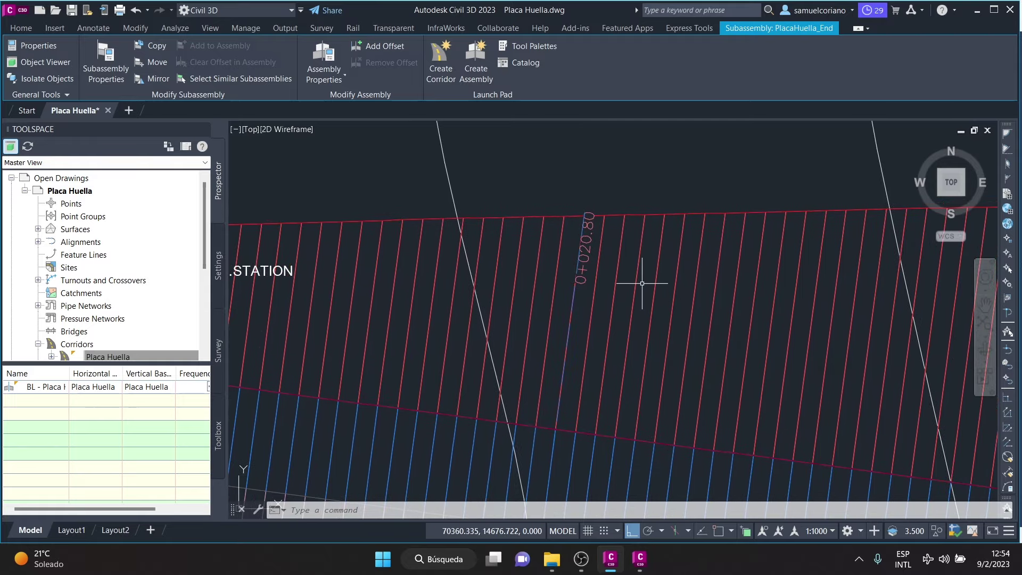
scroll(493, 247, "down", 3)
scroll(492, 247, "down", 2)
middle_click_drag(511, 341, 467, 353)
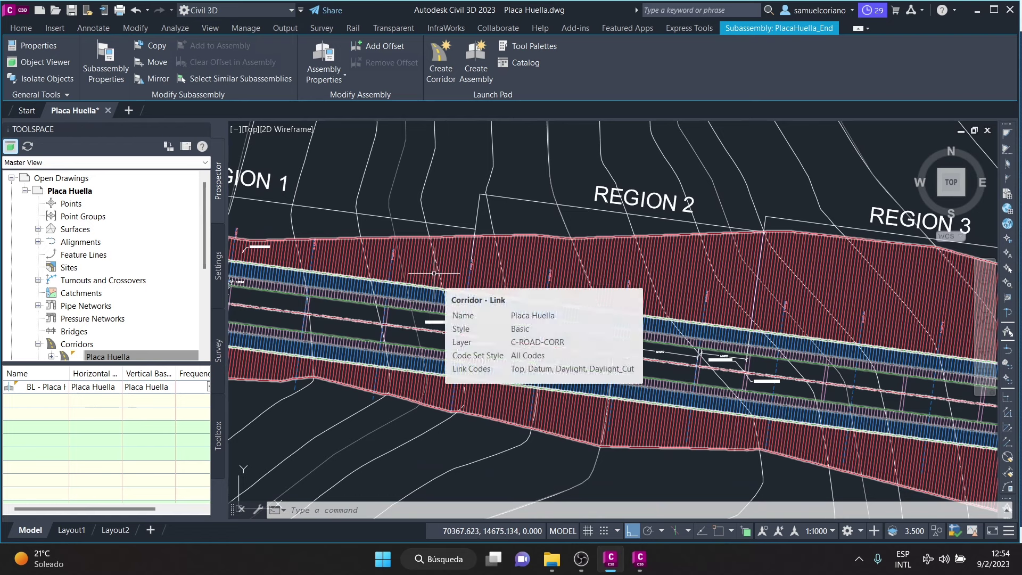
scroll(434, 261, "down", 5)
scroll(434, 261, "down", 3)
scroll(556, 319, "up", 8)
left_click(656, 259)
Zoom in on the corridor's REGIONSTART and REGIONEND markers
scroll(656, 260, "down", 4)
scroll(546, 229, "up", 6)
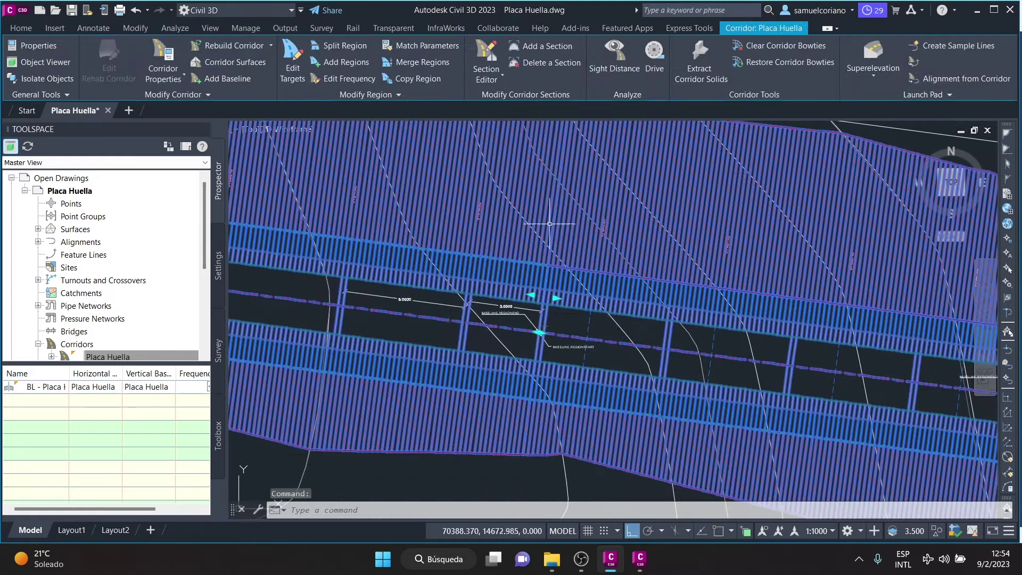
scroll(533, 346, "up", 1)
scroll(511, 354, "up", 3)
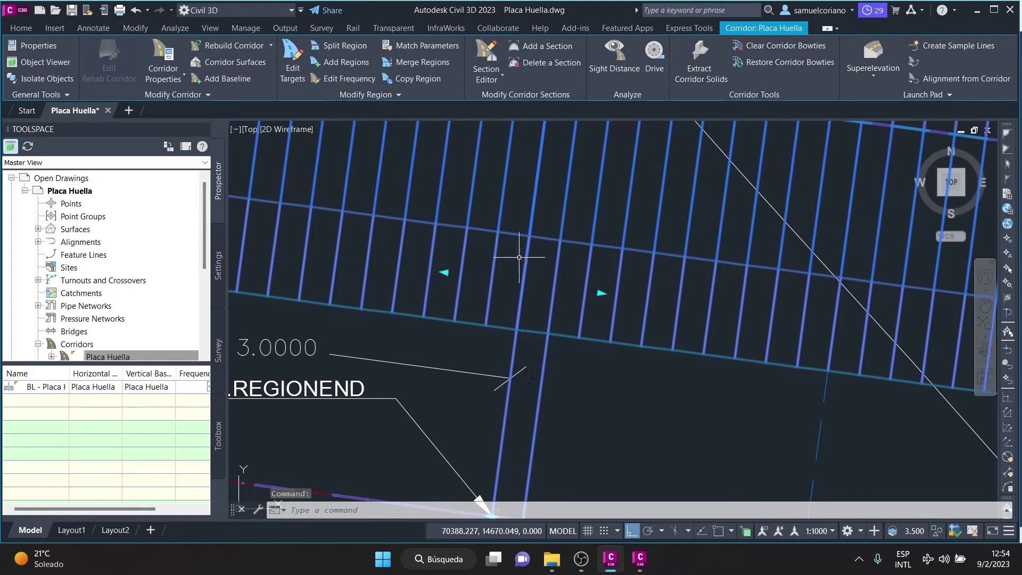
scroll(508, 358, "down", 2)
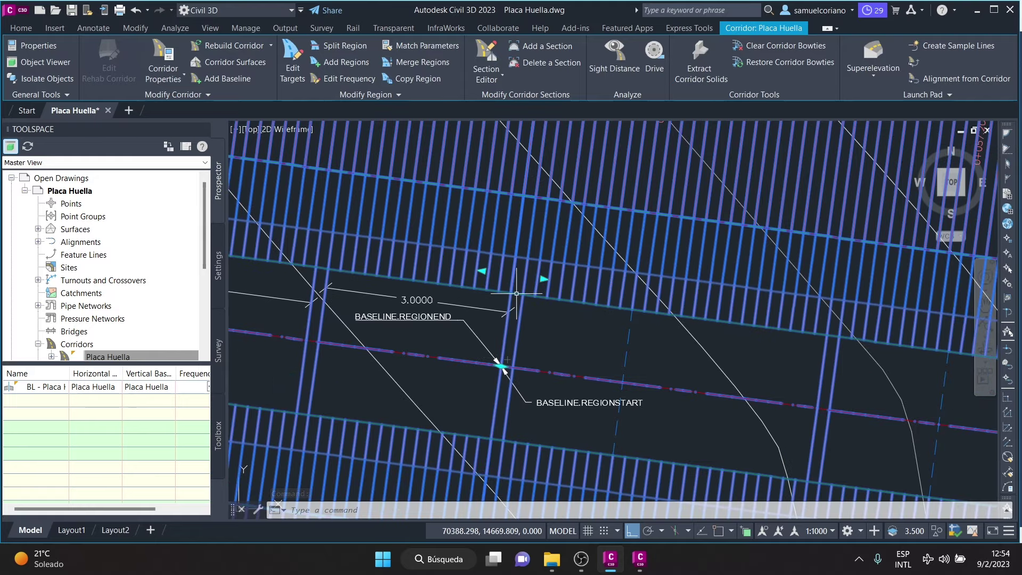
scroll(515, 299, "up", 1)
scroll(497, 367, "down", 4)
scroll(505, 348, "up", 6)
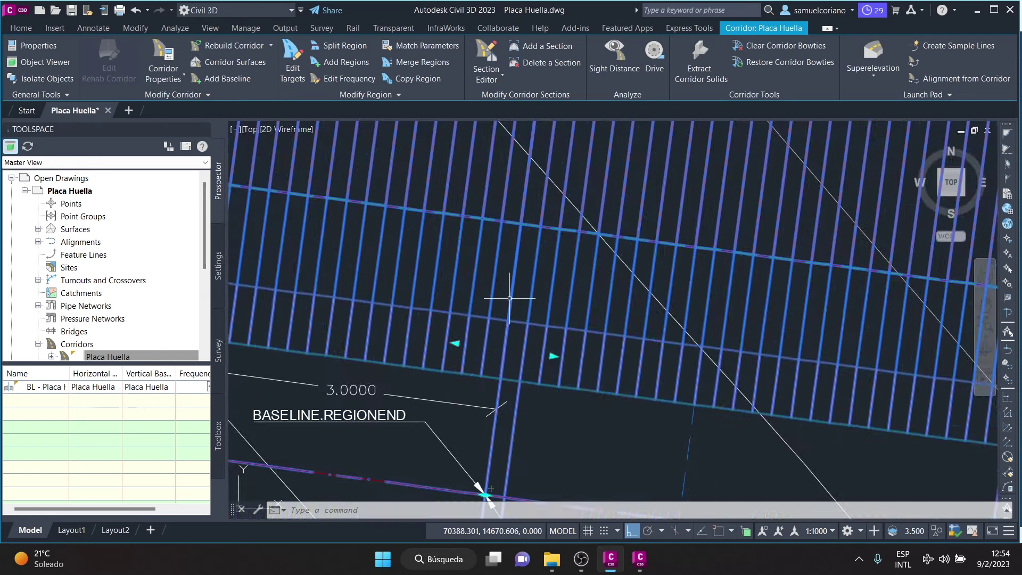
Zoom around station 0+062.40, then return to Subassembly Composer
scroll(508, 296, "down", 4)
scroll(532, 266, "up", 2)
scroll(559, 236, "up", 1)
scroll(559, 237, "up", 1)
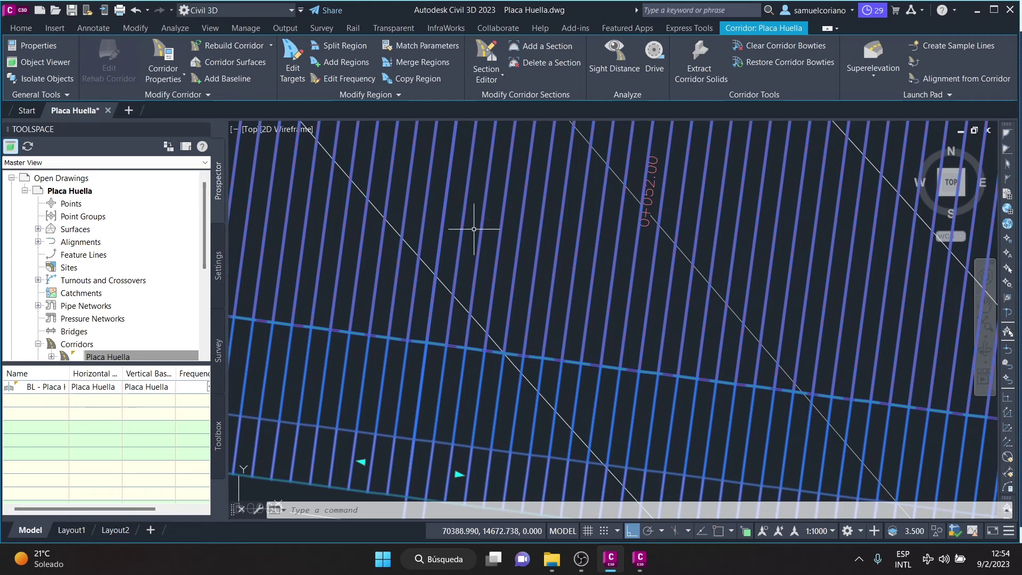
scroll(478, 229, "down", 3)
scroll(892, 246, "up", 2)
scroll(892, 246, "up", 1)
scroll(923, 333, "up", 2)
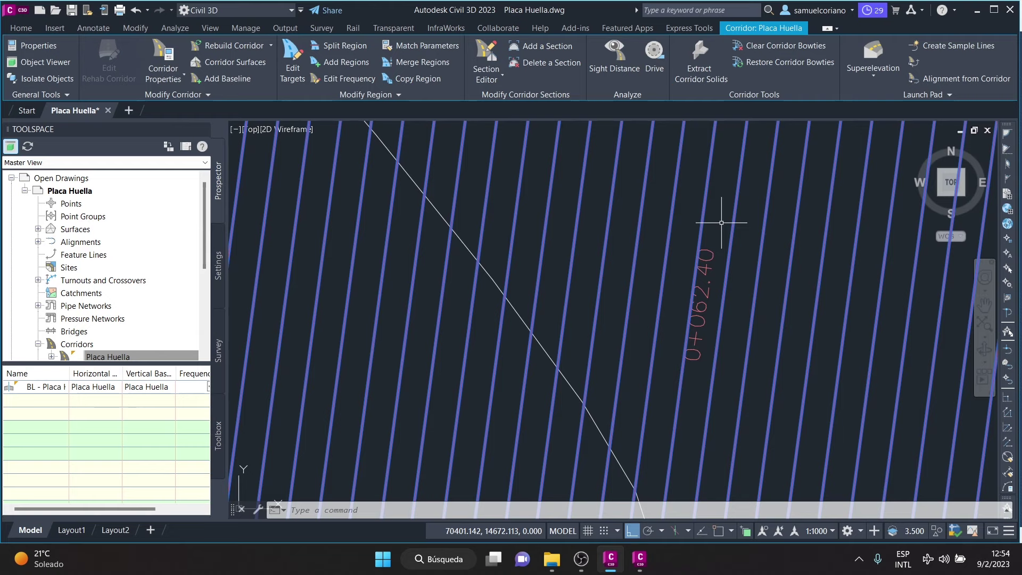
left_click(636, 565)
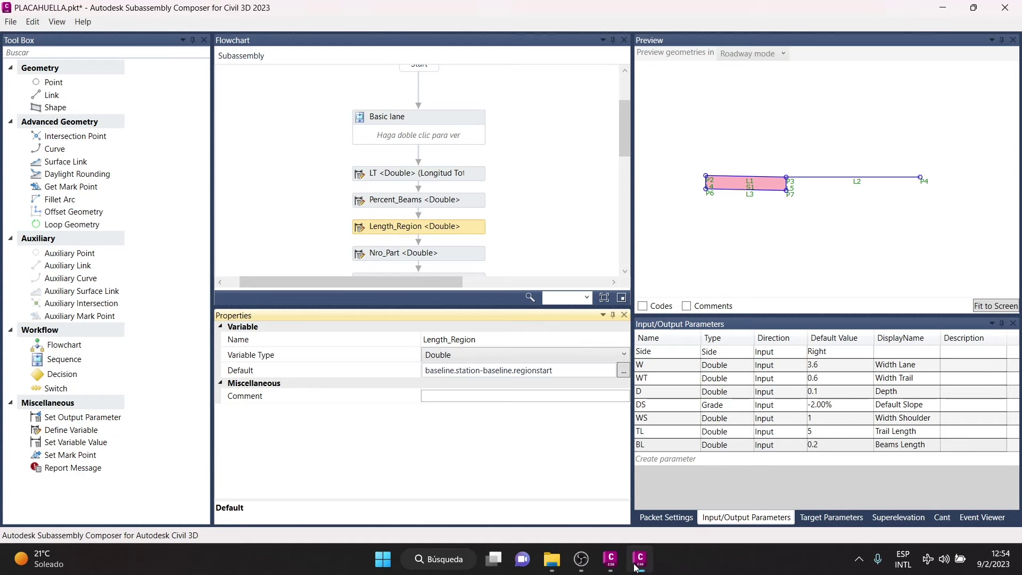
Inspect Nro_Part's definition, defaulting to Length_Region/LT
left_click(471, 232)
left_click(467, 258)
scroll(544, 213, "down", 2)
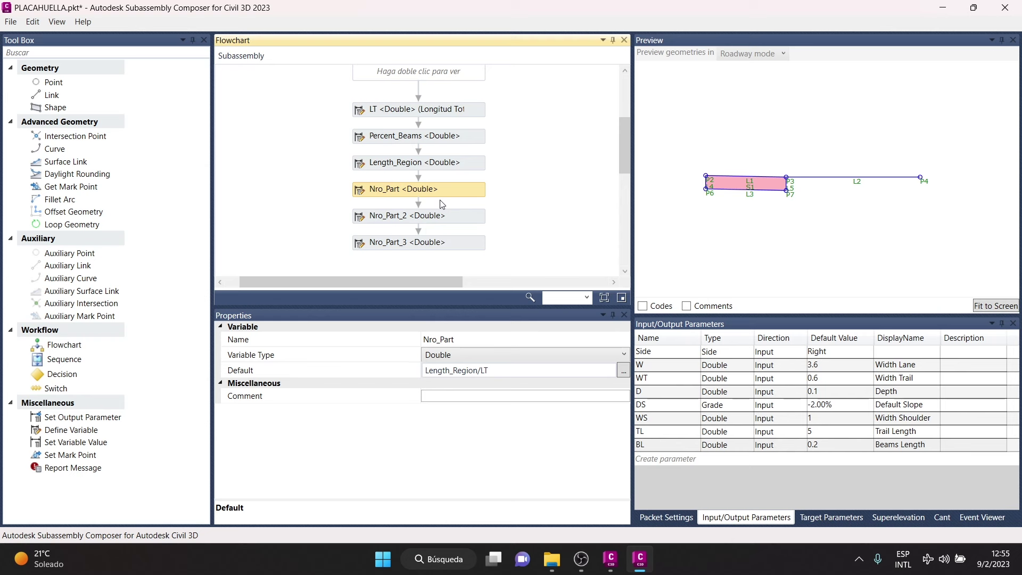
Review Length_Region's default formula, then return to the Civil 3D corridor drawing
left_click(471, 170)
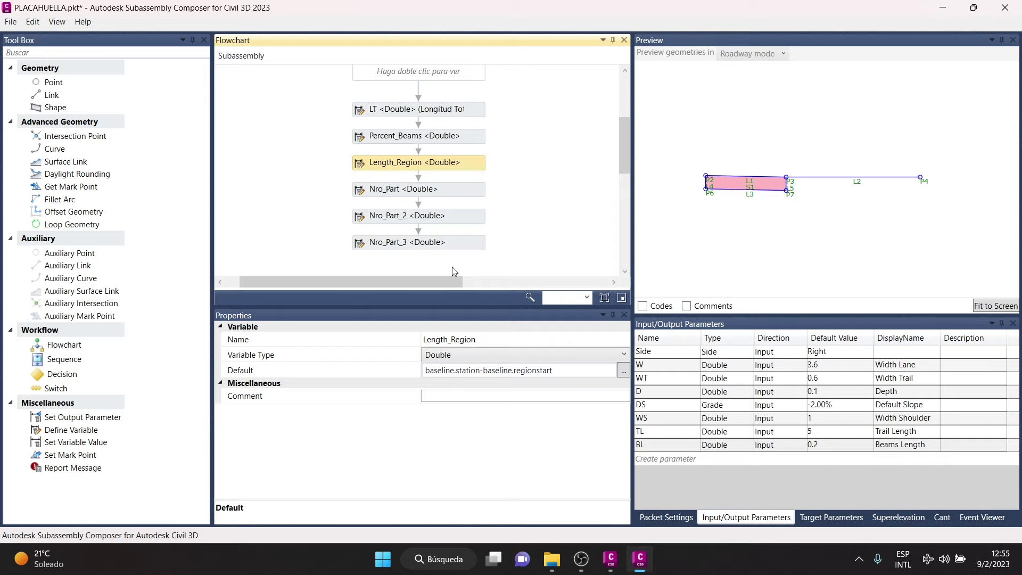
left_click(611, 559)
scroll(730, 342, "down", 3)
scroll(672, 324, "down", 2)
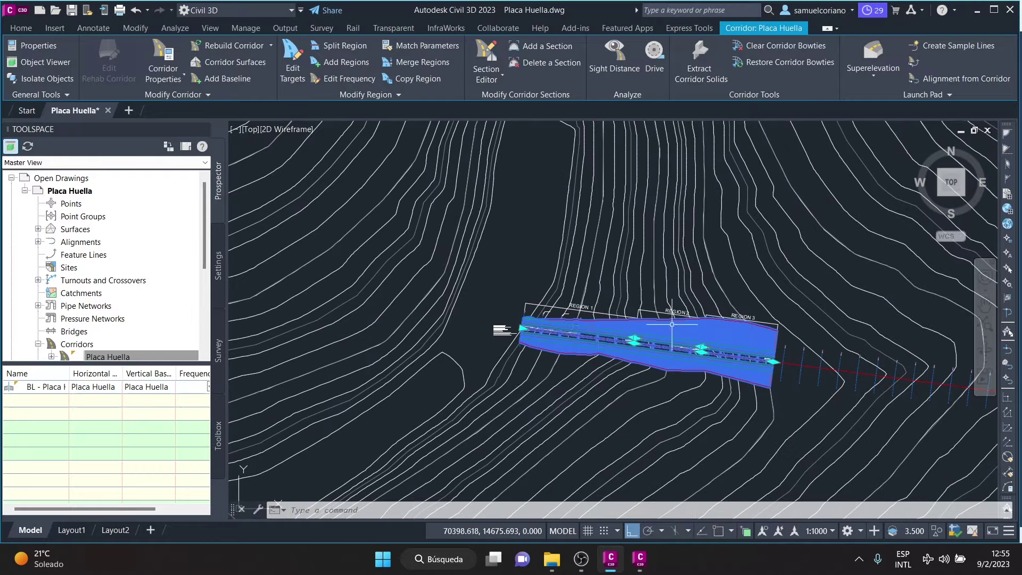
Zoom and pan over the Caso 1 note working Nro_Part as 31.20/5.20 = 6
scroll(485, 328, "up", 3)
scroll(452, 304, "up", 3)
scroll(427, 290, "up", 2)
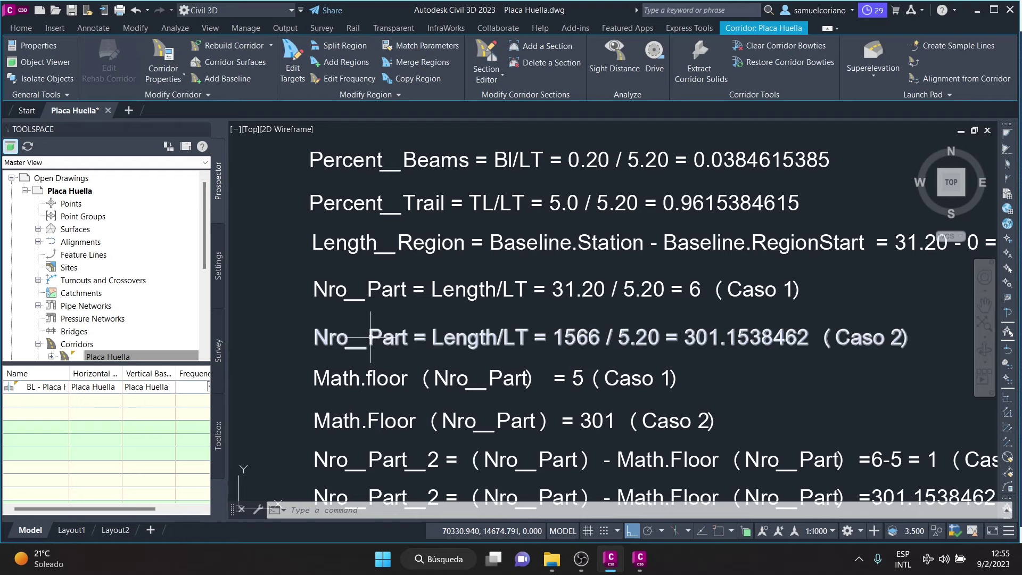
middle_click_drag(667, 317, 523, 298)
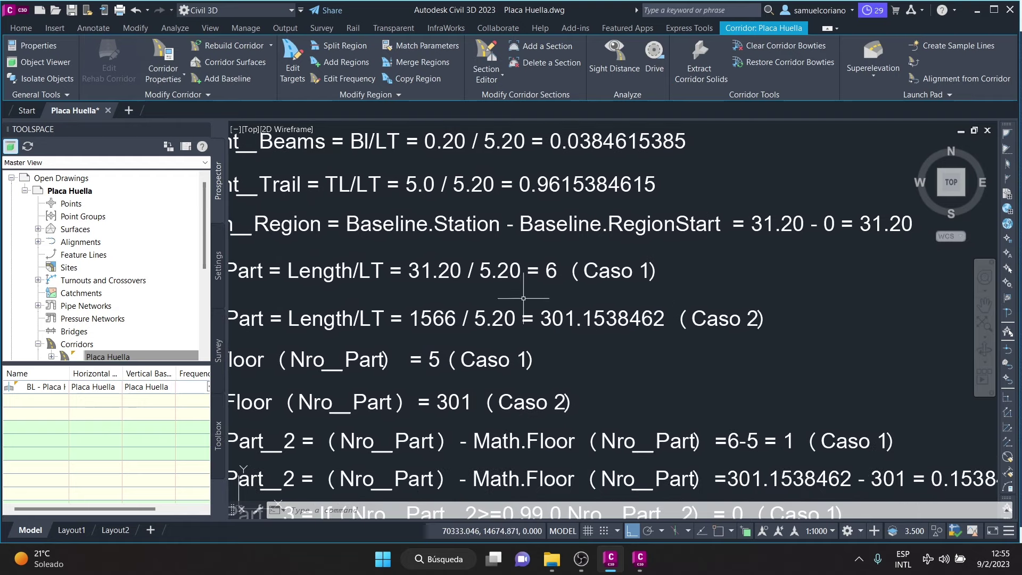
scroll(444, 314, "up", 2)
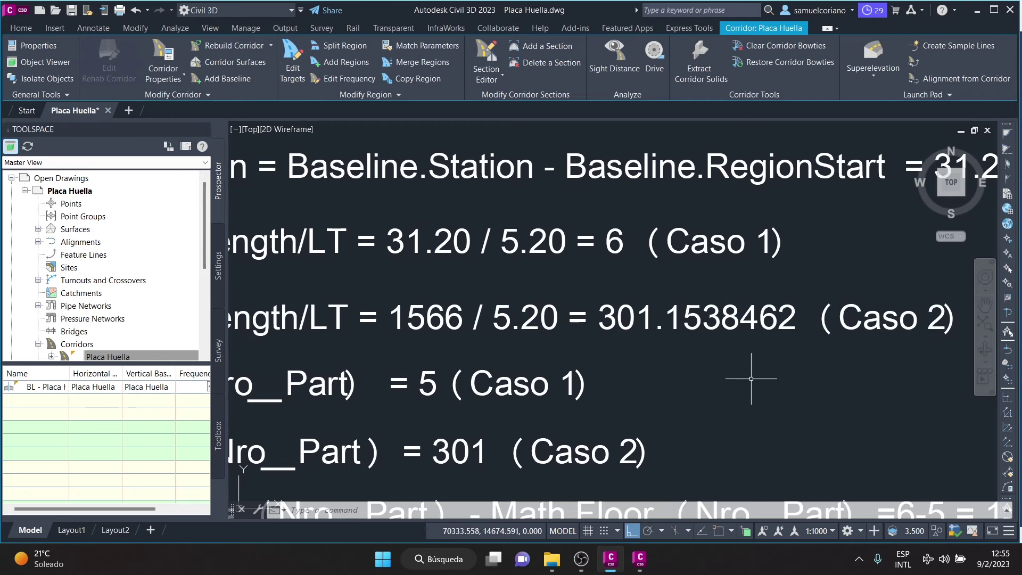
Read the Caso 2 result 1566/5.20 = 301.1538462, then review Nro_Part in Composer
middle_click_drag(749, 377, 555, 363)
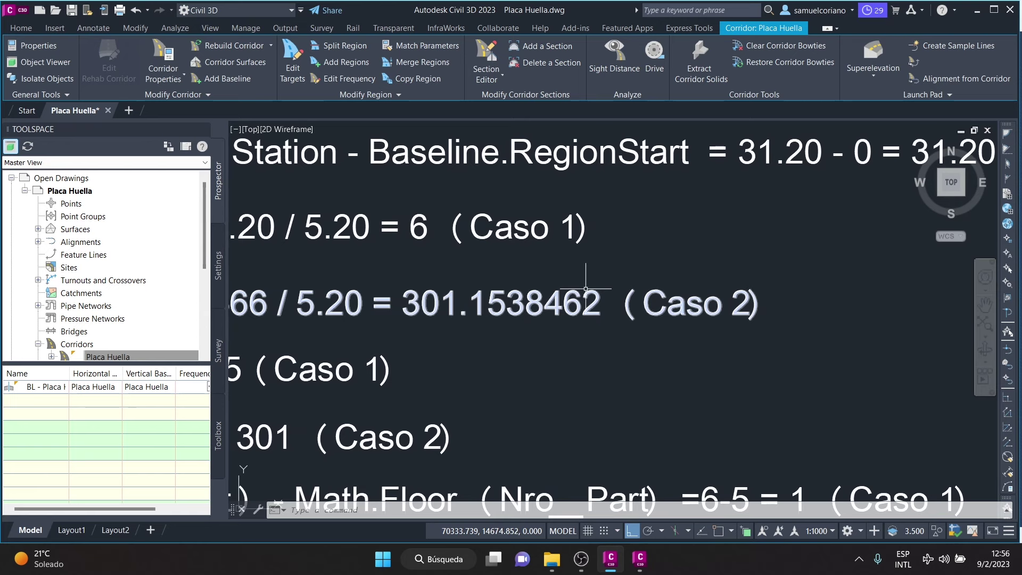
scroll(577, 303, "down", 1)
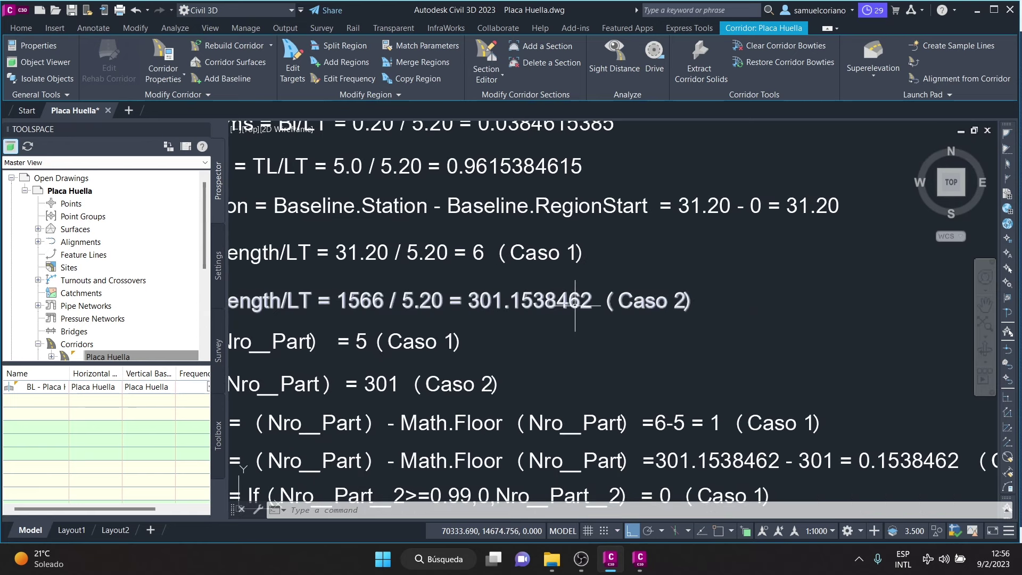
scroll(554, 287, "up", 1)
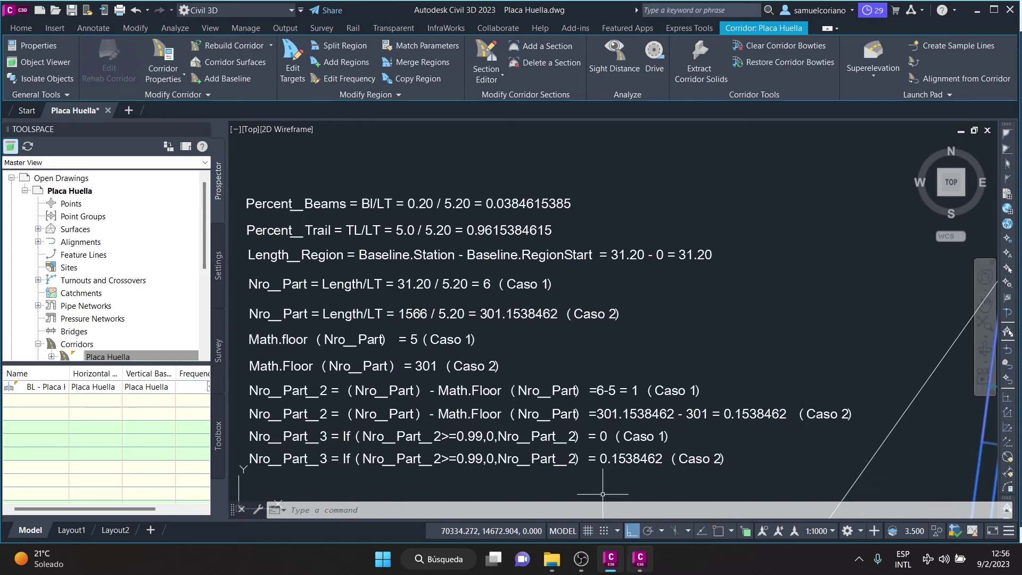
left_click(638, 567)
left_click(457, 193)
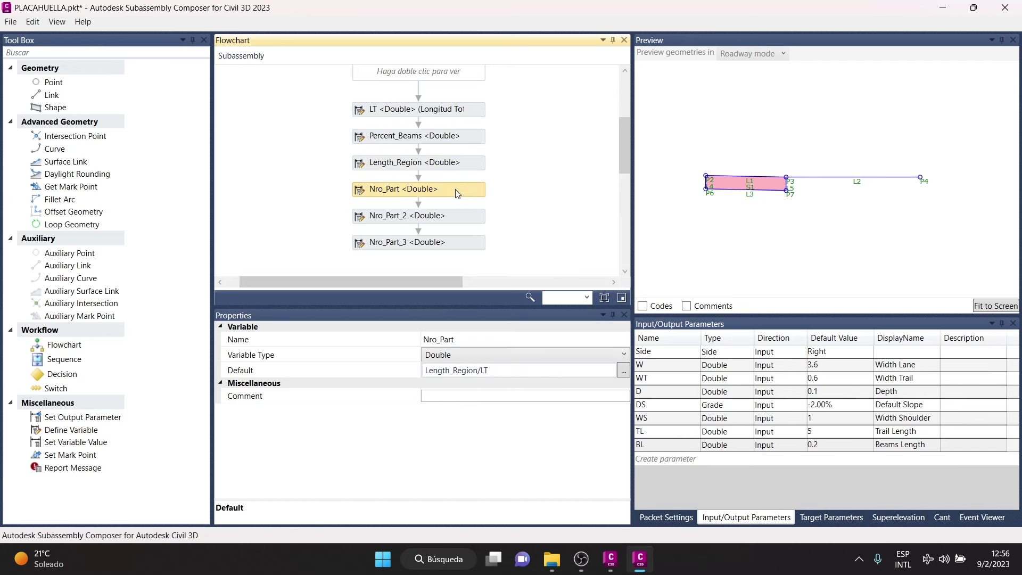
Review Nro_Part_2's default Nro_Part-Math.floor(Nro_Part), then return to the Civil 3D Caso notes
left_click(455, 215)
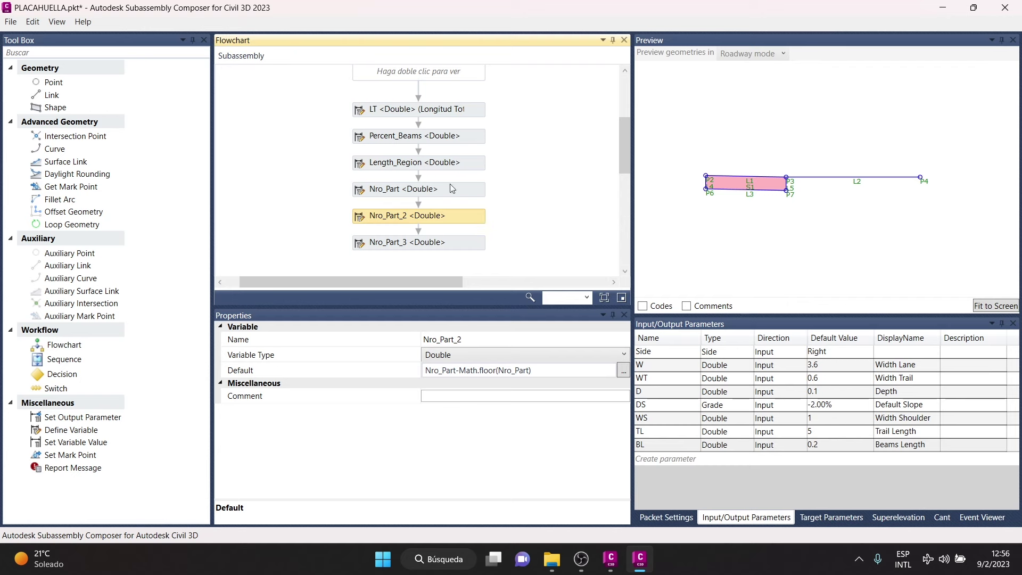
left_click(608, 569)
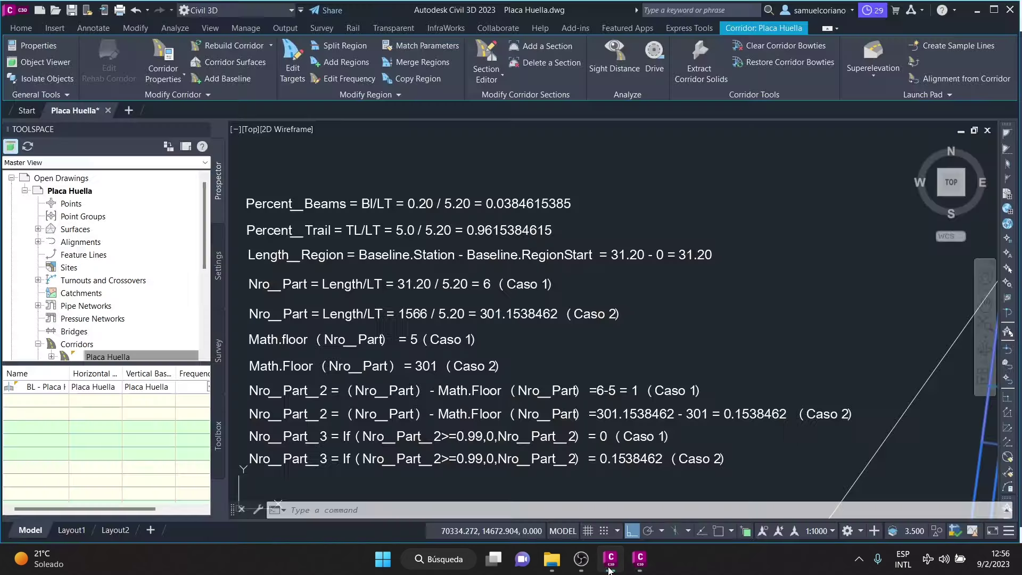
scroll(515, 309, "up", 4)
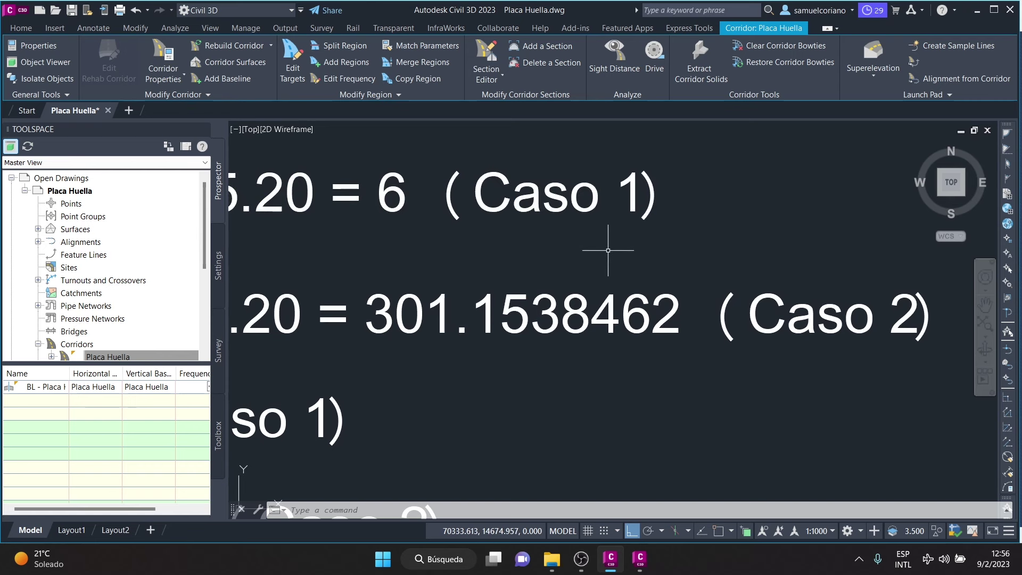
scroll(550, 331, "down", 2)
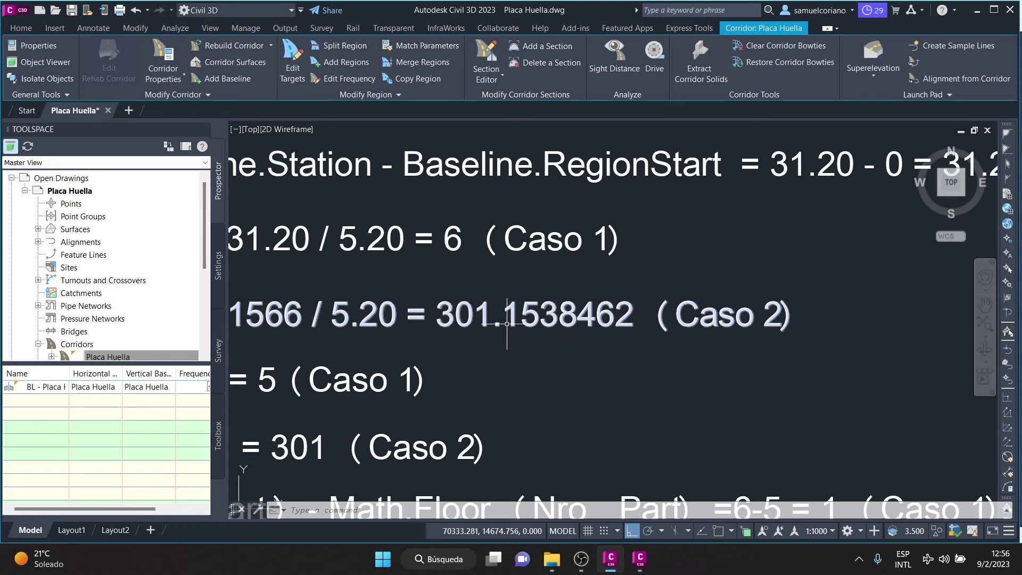
scroll(525, 307, "down", 3)
scroll(521, 239, "up", 3)
scroll(520, 234, "up", 2)
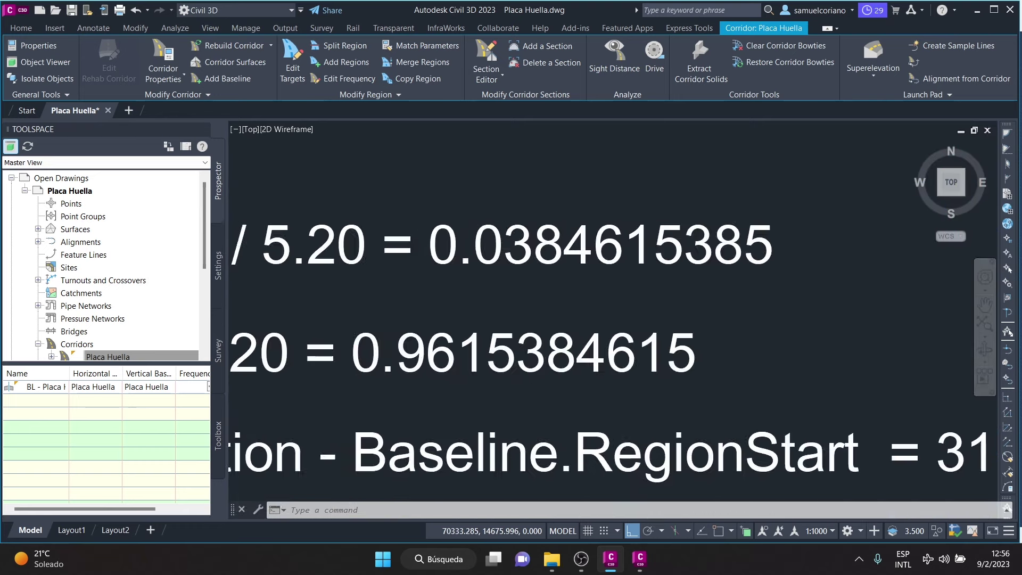
scroll(520, 232, "up", 2)
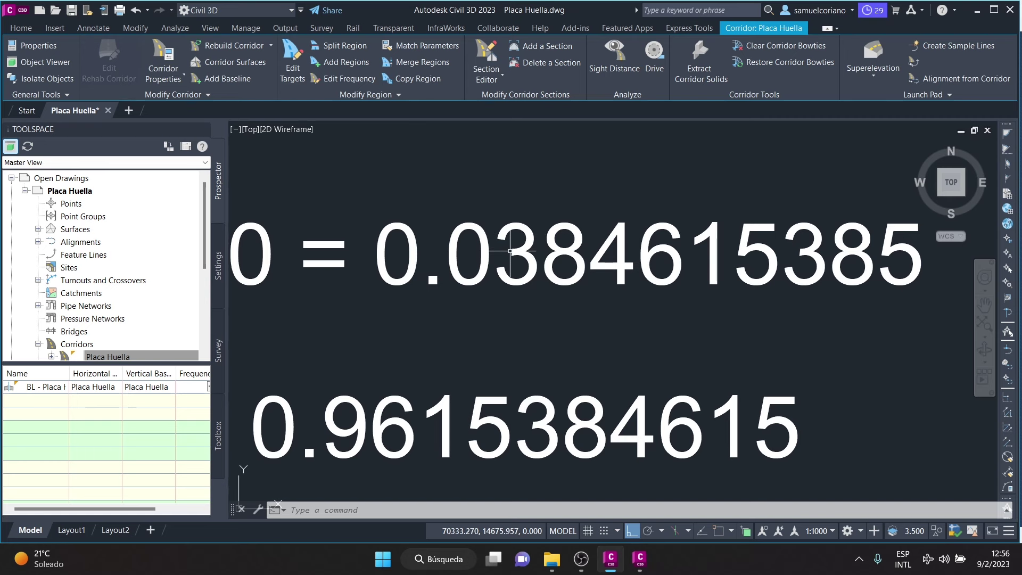
mouse_move(598, 203)
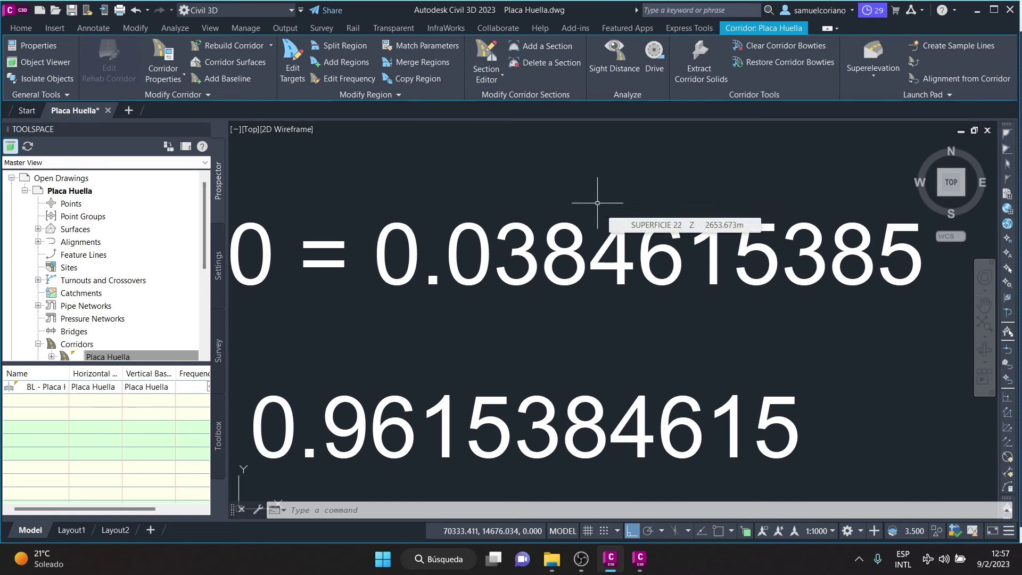
scroll(591, 213, "down", 5)
scroll(586, 224, "up", 2)
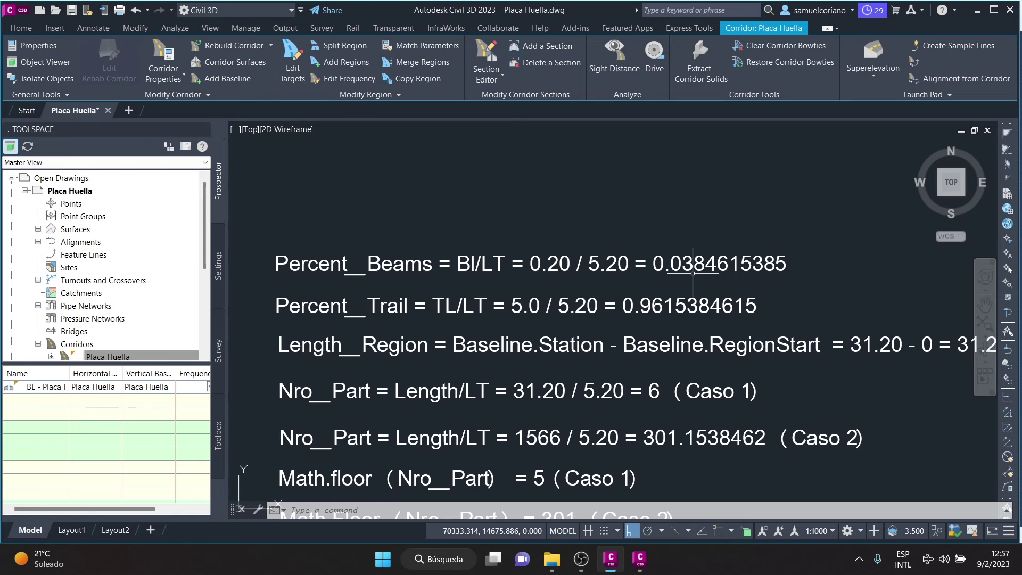
scroll(664, 298, "down", 3)
scroll(663, 325, "up", 2)
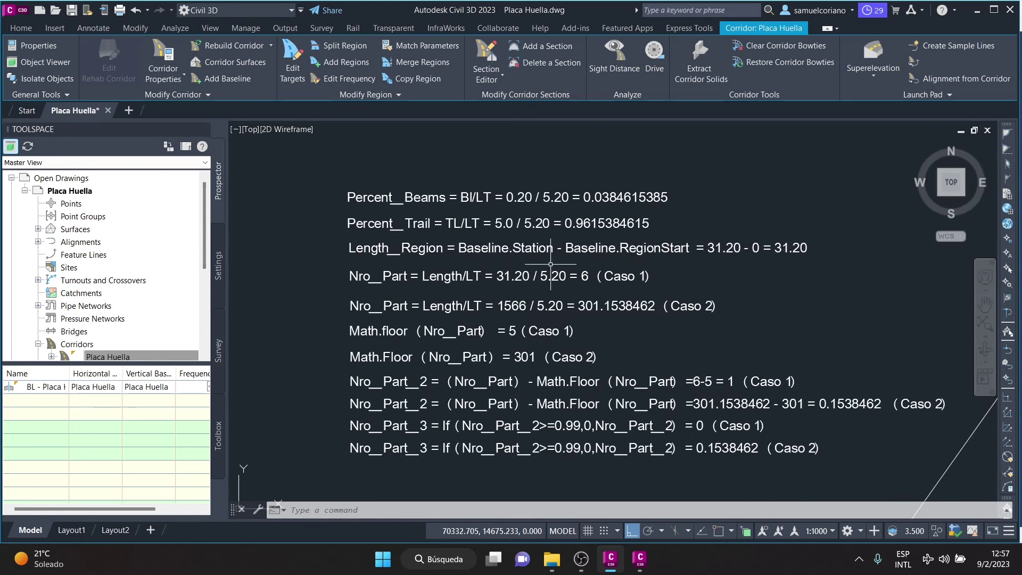
left_click(553, 330)
key("Escape")
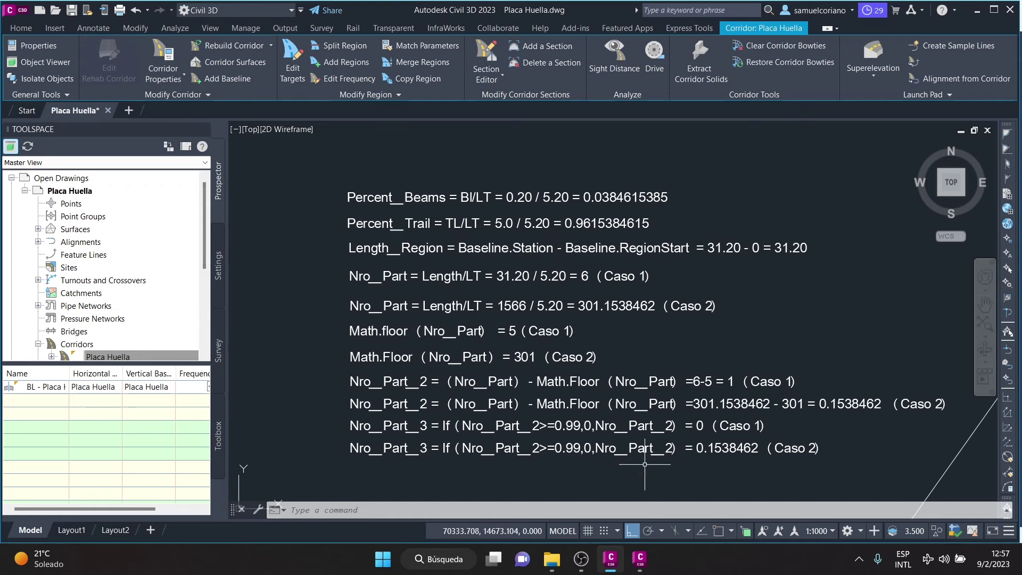
left_click(639, 559)
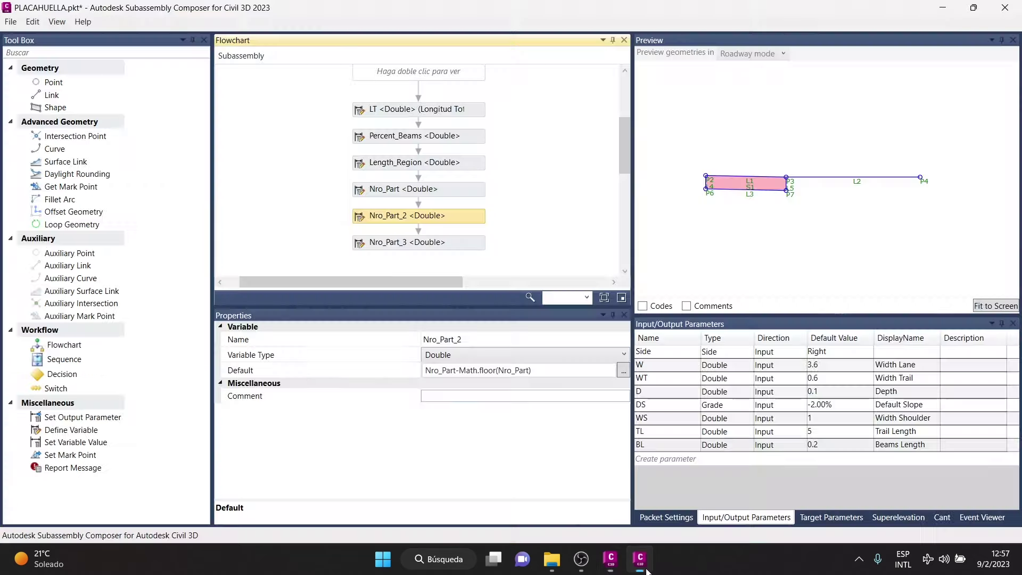
left_click(443, 374)
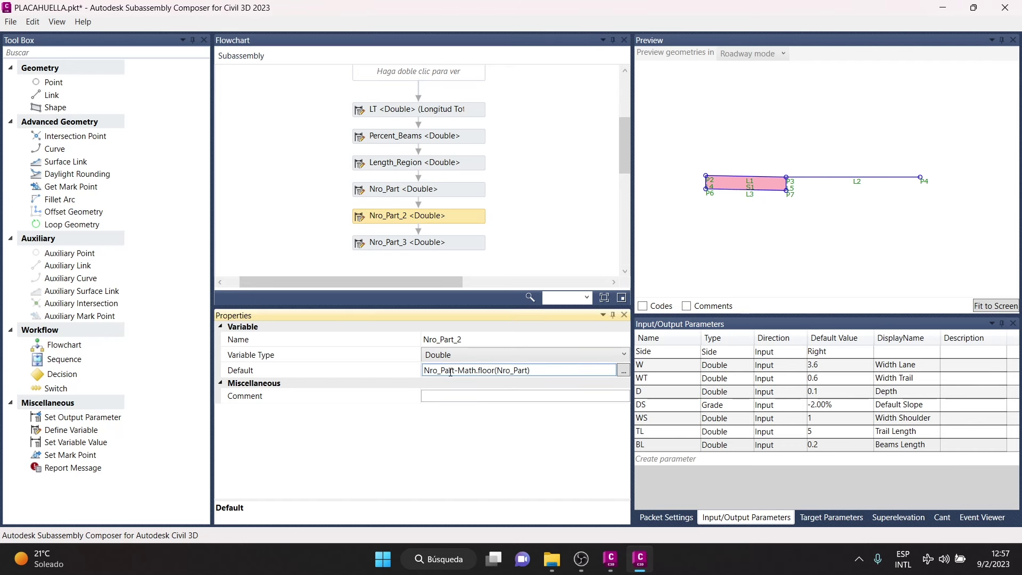
left_click_drag(460, 372, 501, 375)
left_click(611, 559)
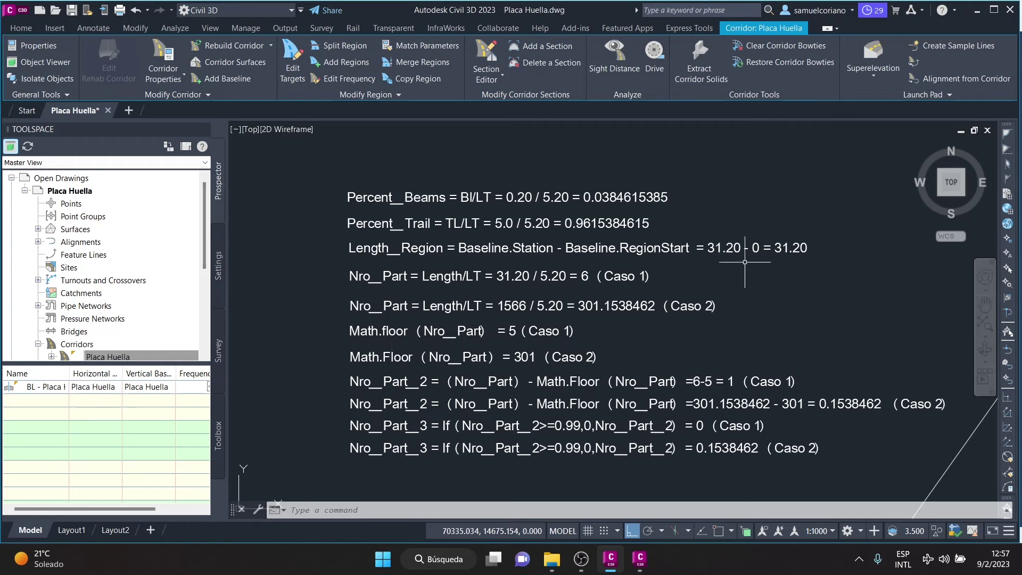
scroll(609, 272, "up", 1)
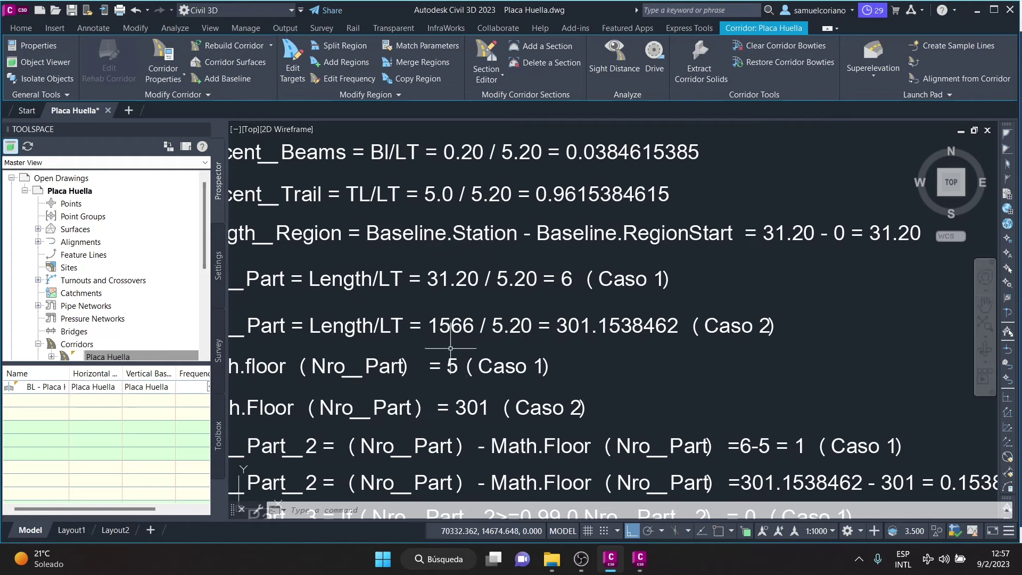
scroll(442, 368, "down", 1)
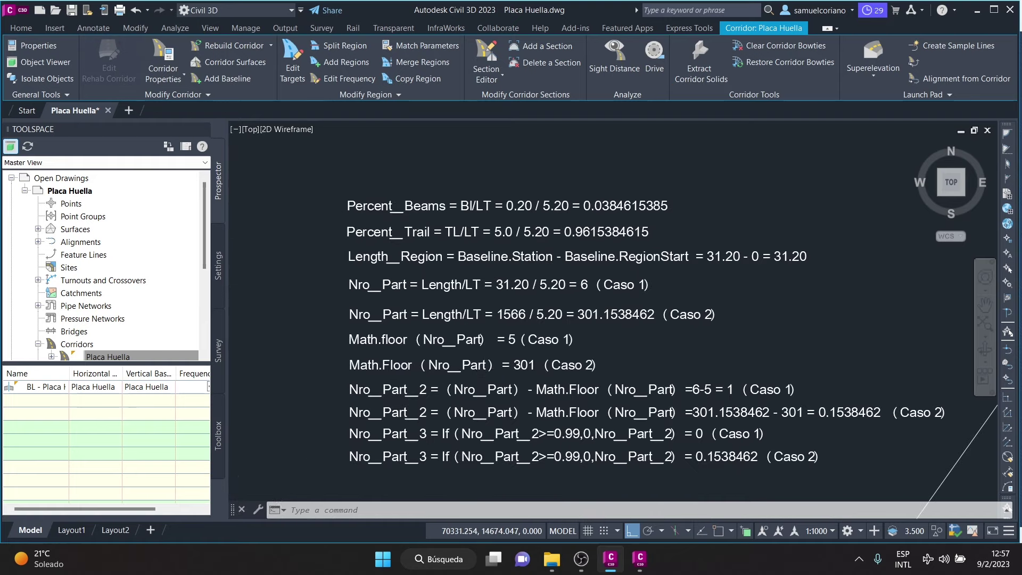
scroll(376, 359, "up", 1)
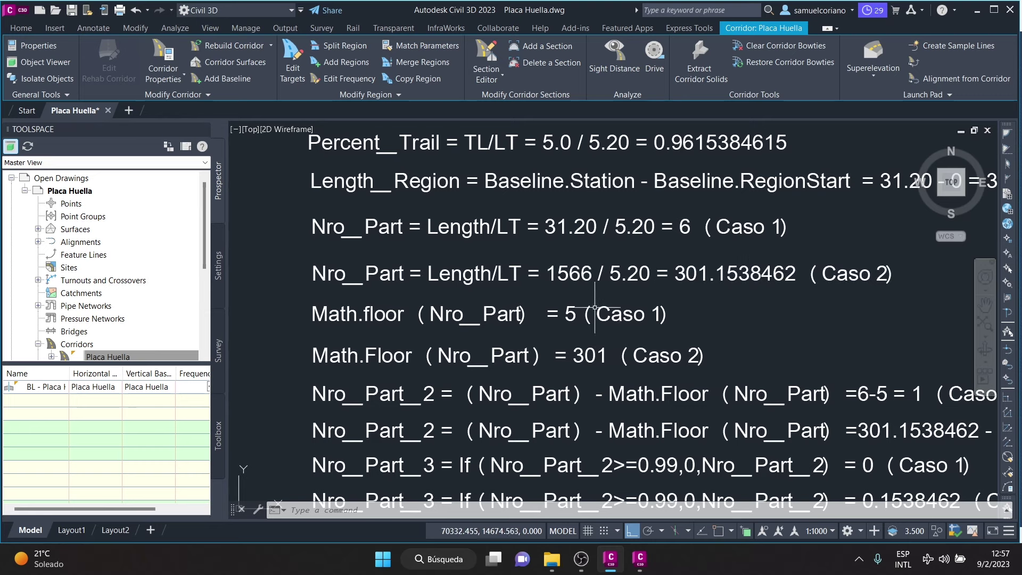
scroll(538, 276, "down", 2)
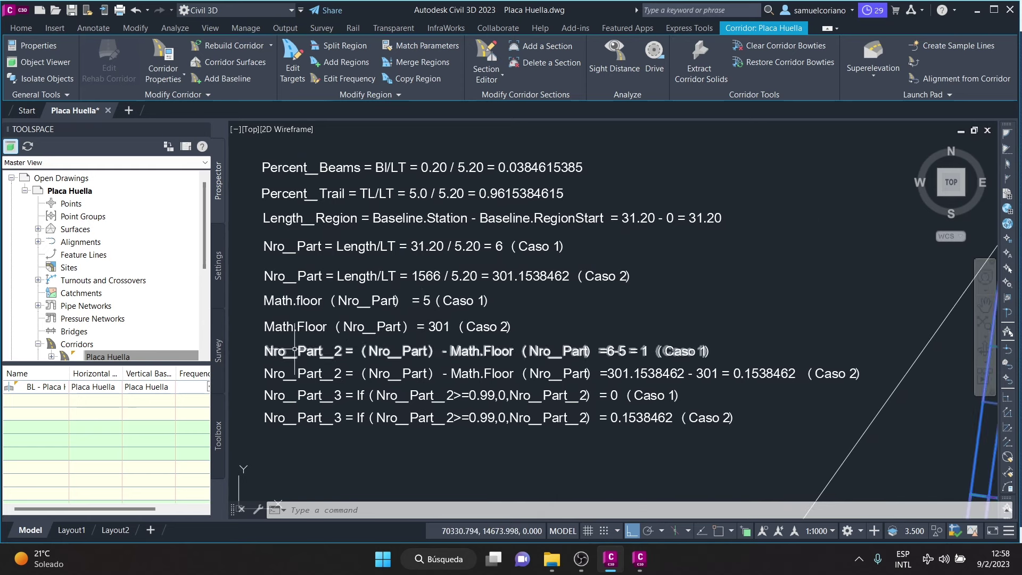
scroll(556, 375, "up", 1)
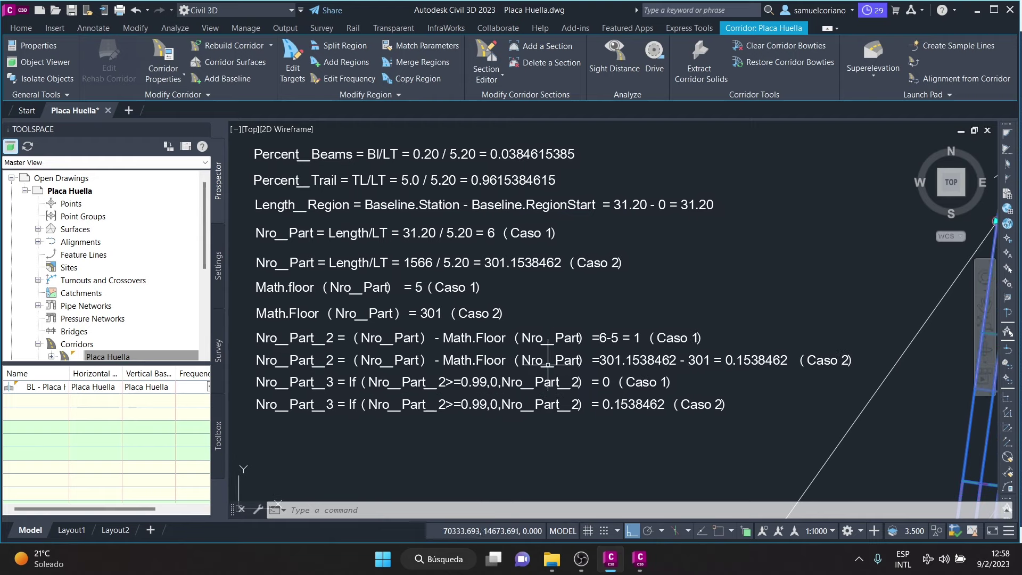
scroll(553, 347, "up", 1)
scroll(618, 333, "down", 2)
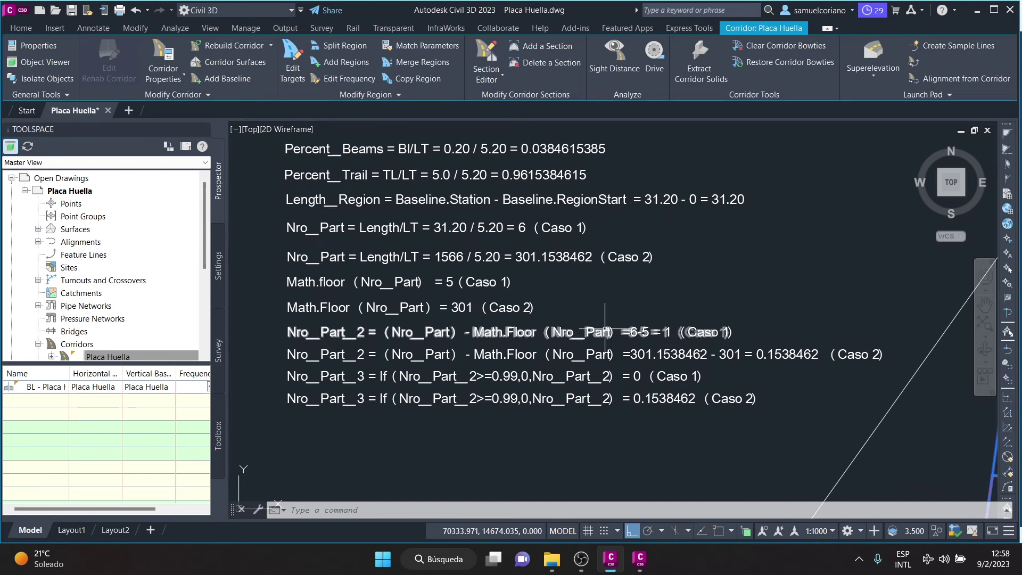
scroll(628, 329, "up", 4)
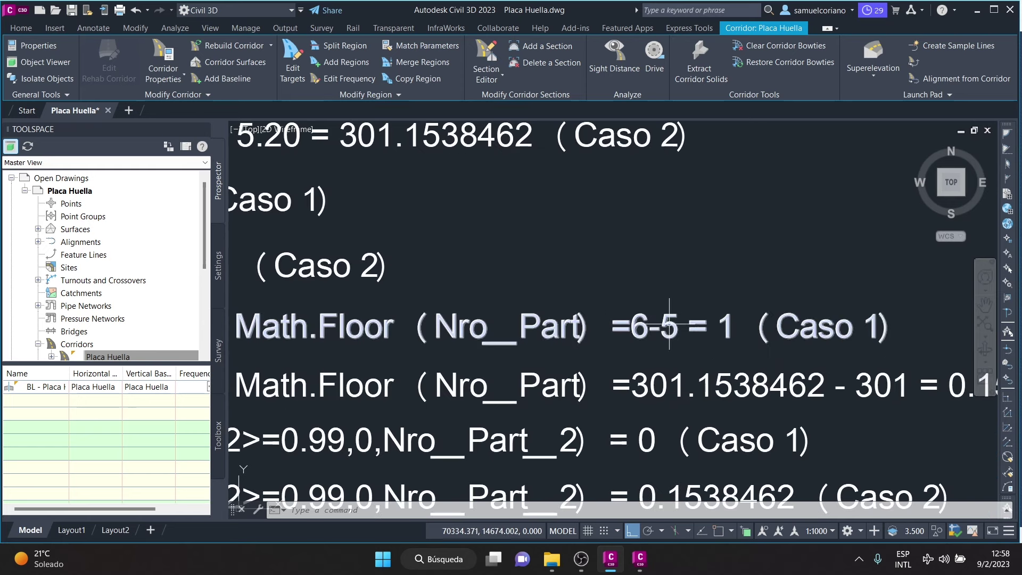
scroll(766, 311, "down", 4)
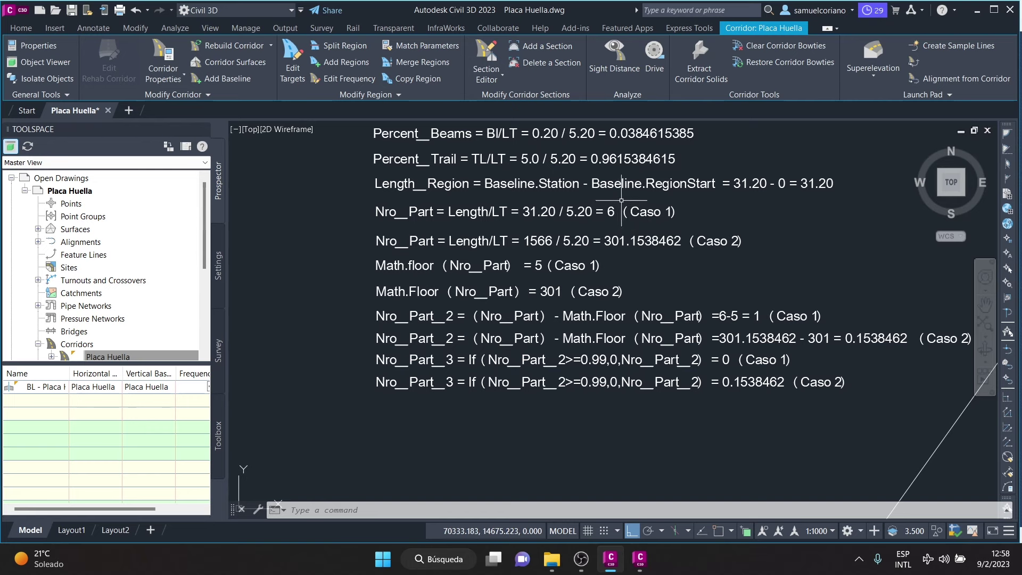
middle_click_drag(885, 347, 866, 347)
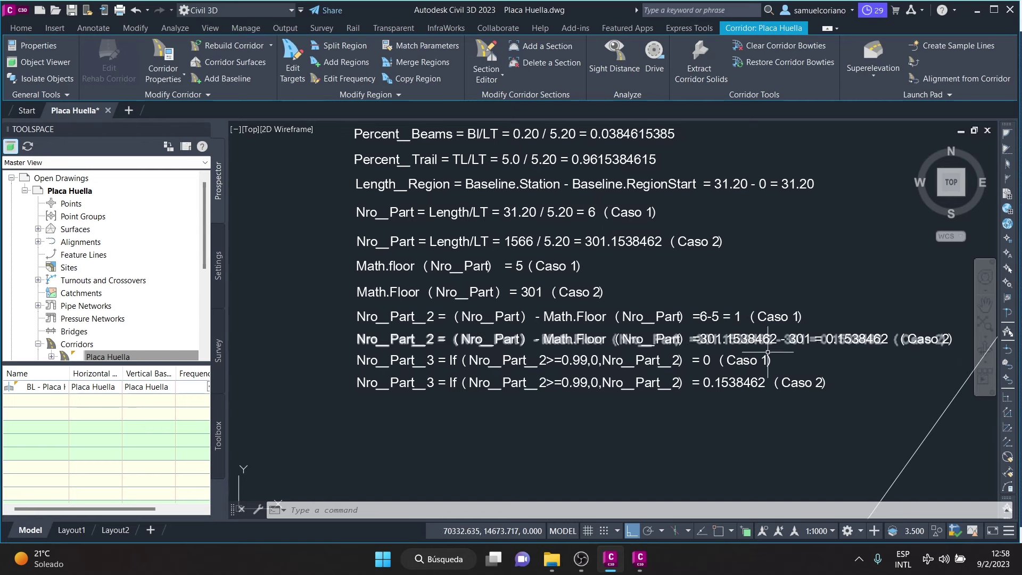
scroll(768, 352, "up", 1)
scroll(690, 344, "up", 1)
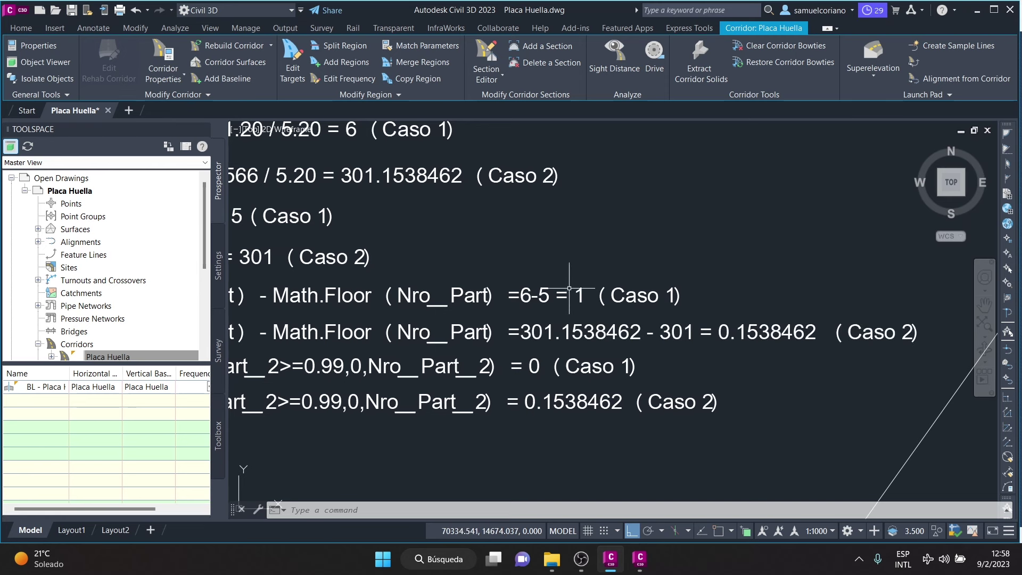
mouse_move(566, 283)
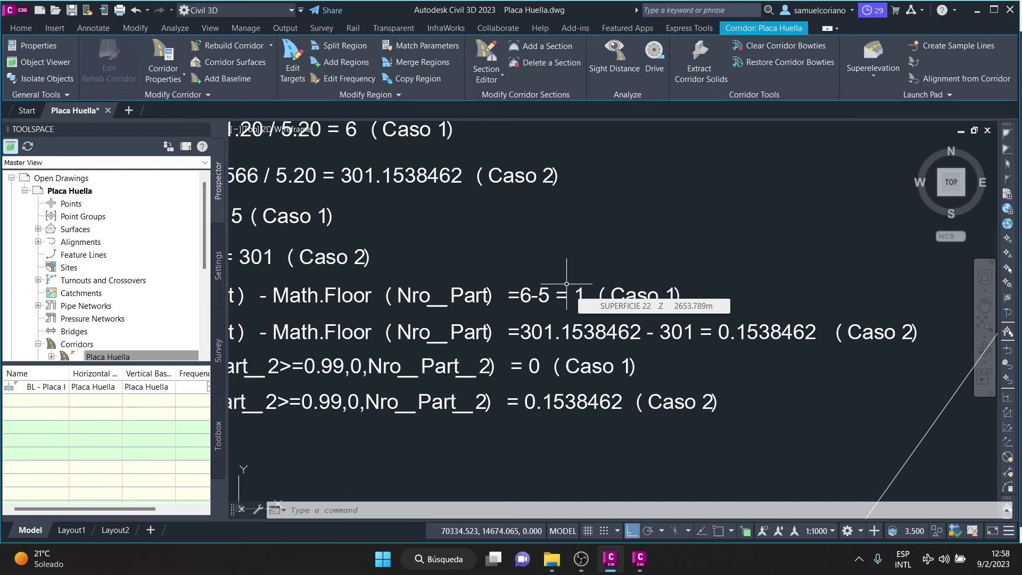
scroll(584, 225, "down", 5)
scroll(617, 219, "up", 5)
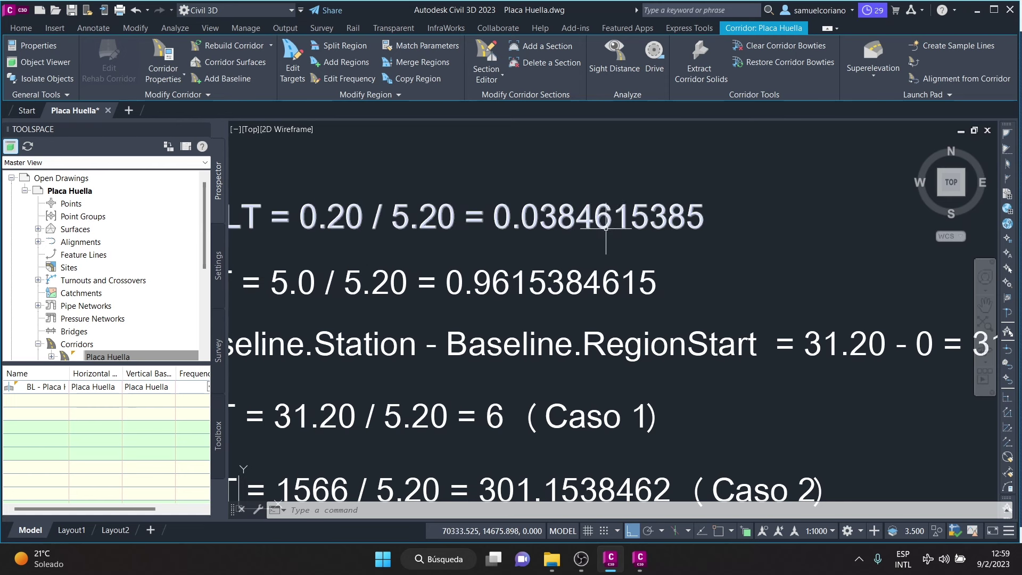
scroll(591, 229, "down", 4)
scroll(575, 255, "down", 3)
scroll(591, 287, "up", 4)
middle_click_drag(649, 386, 630, 364)
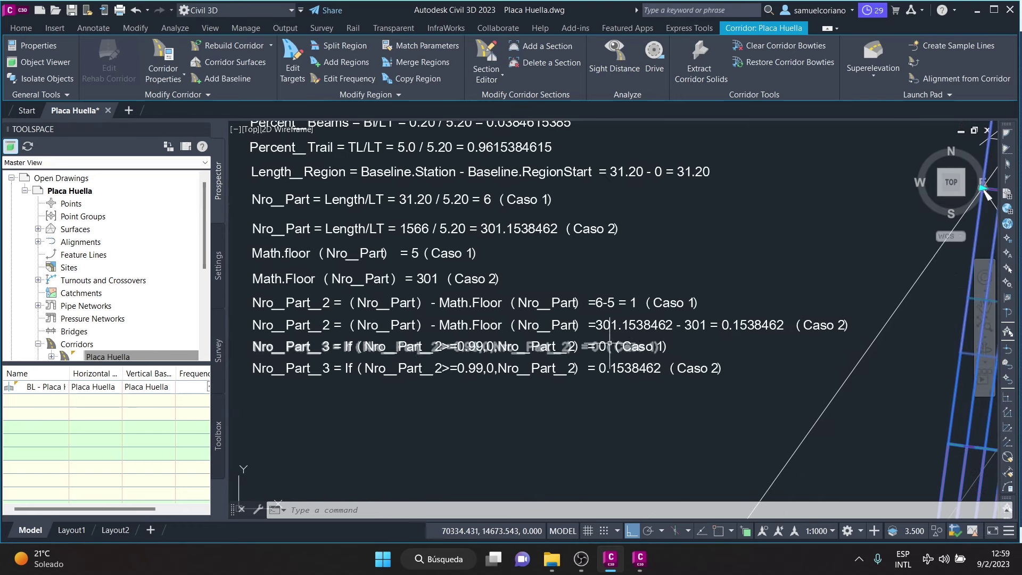
scroll(639, 346, "up", 3)
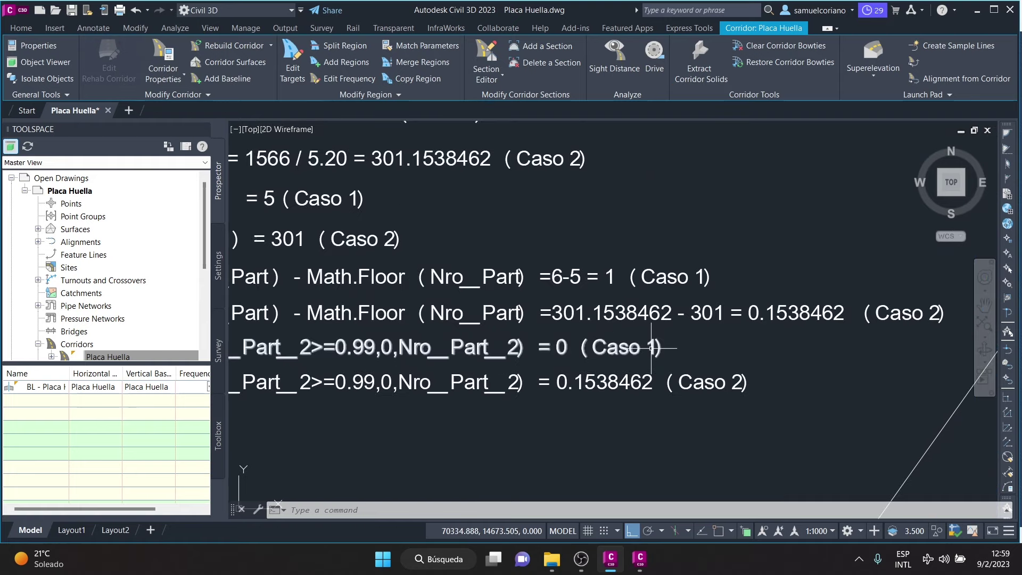
scroll(685, 346, "up", 1)
scroll(793, 354, "down", 2)
scroll(791, 356, "down", 2)
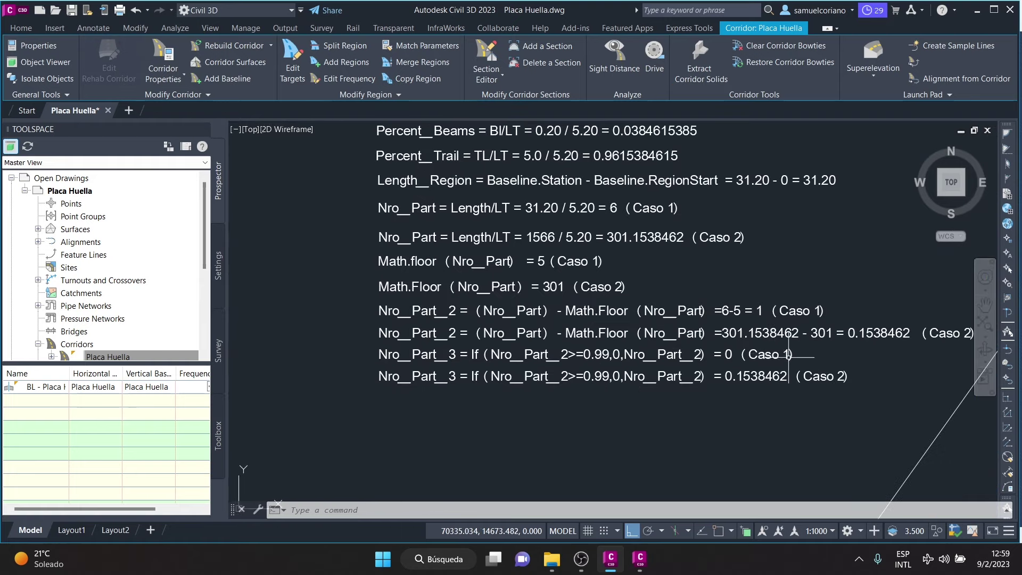
middle_click_drag(792, 394, 665, 336)
scroll(659, 330, "up", 2)
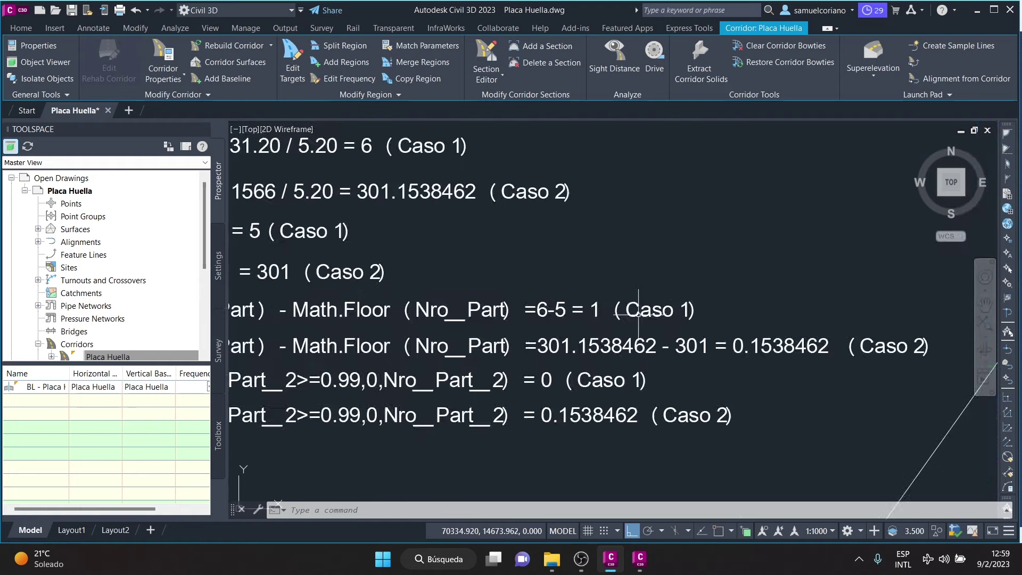
scroll(586, 298, "up", 2)
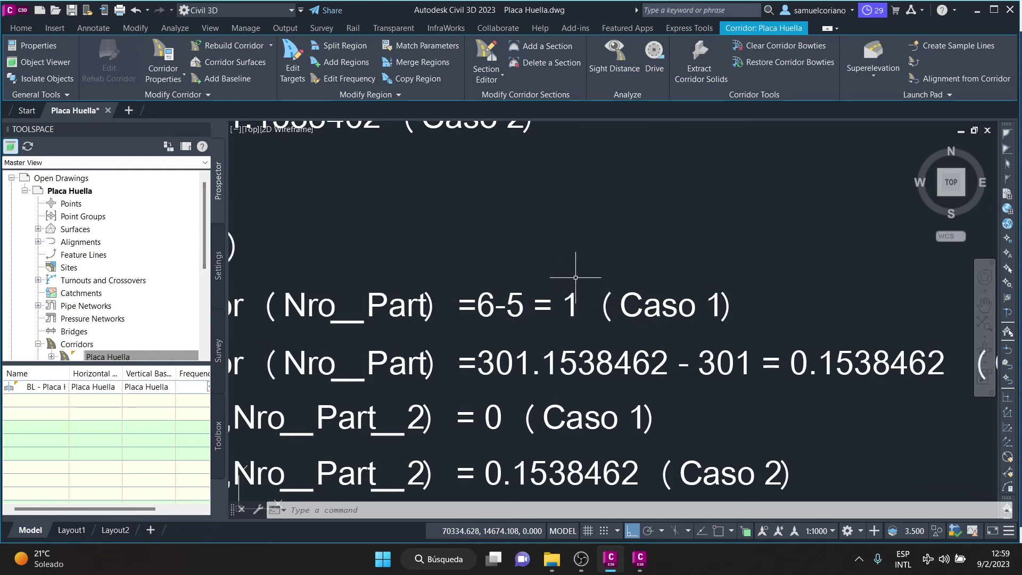
left_click(640, 566)
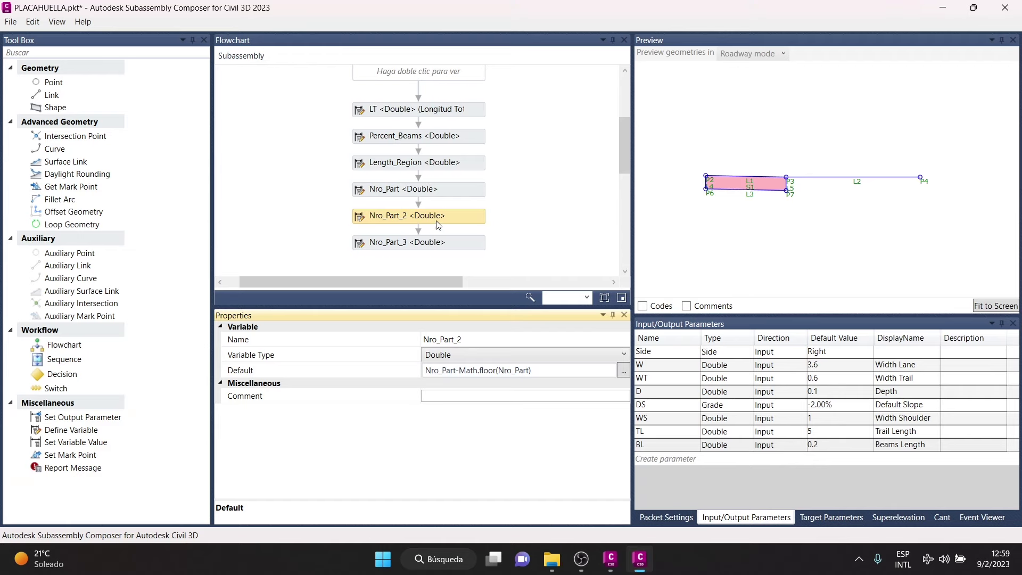
left_click(462, 246)
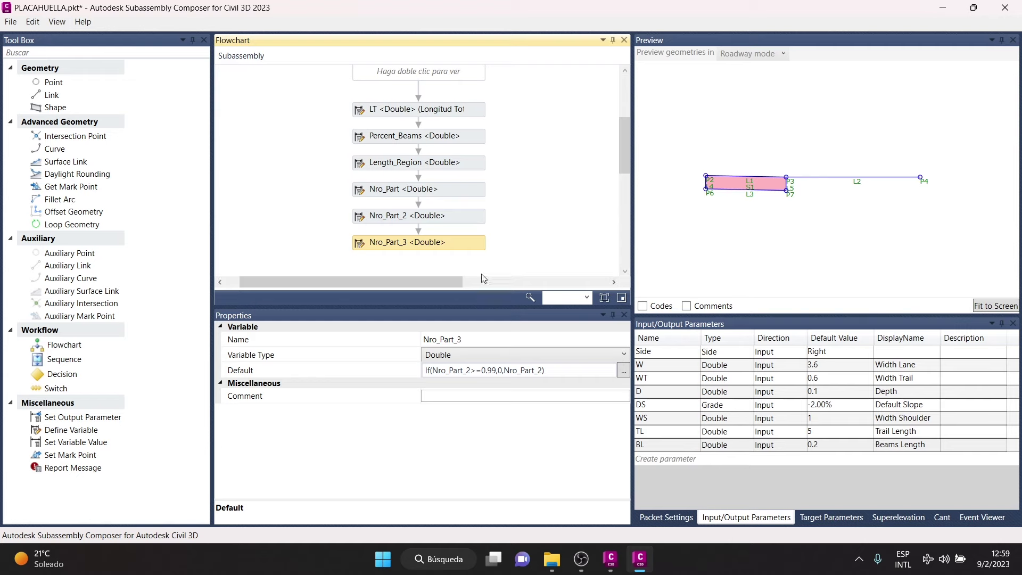
scroll(453, 141, "down", 4)
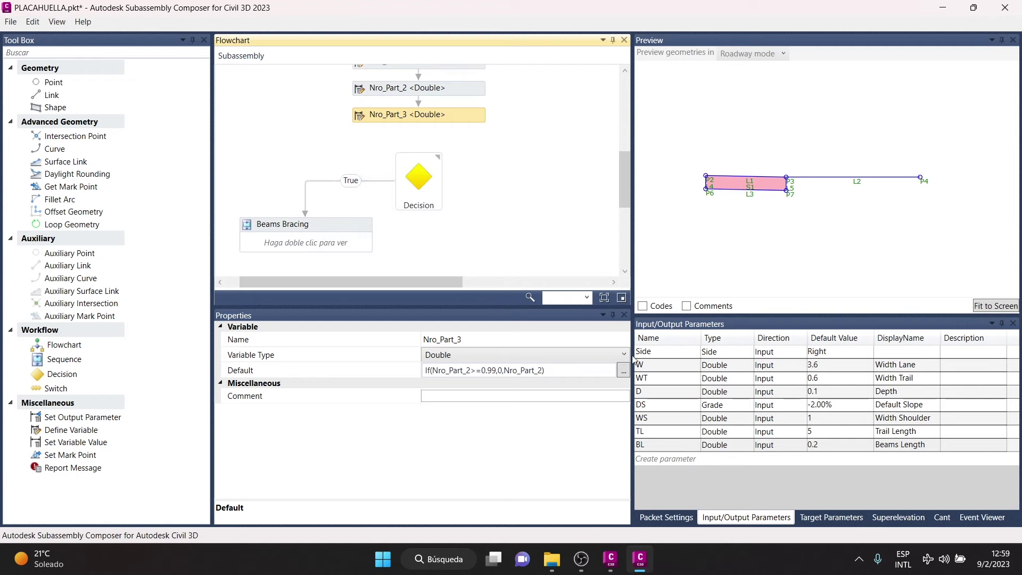
left_click(610, 559)
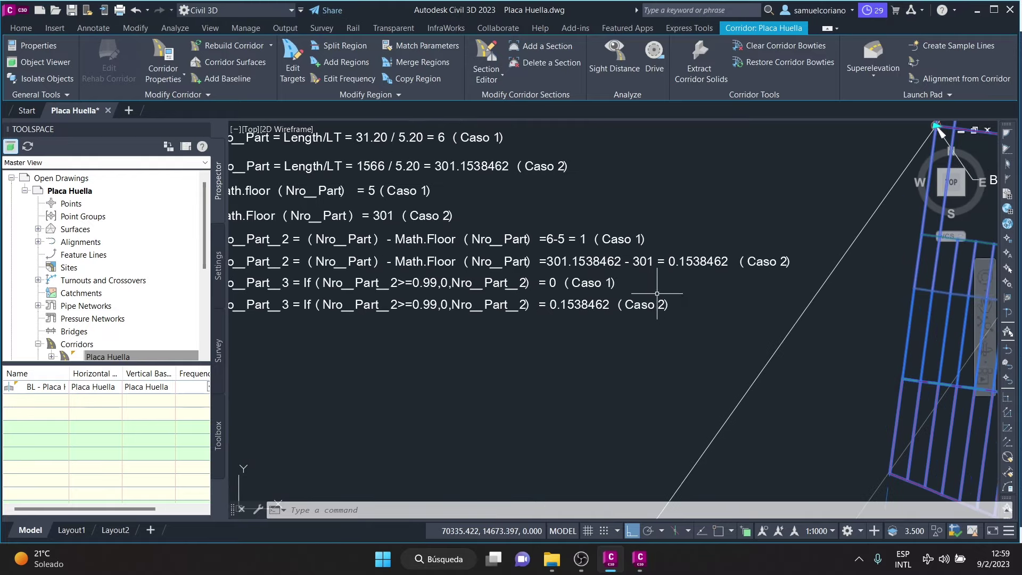
Shift the formula notes to reveal the Length_Region line, glance at Subassembly Composer, and return
middle_click_drag(638, 281, 657, 293)
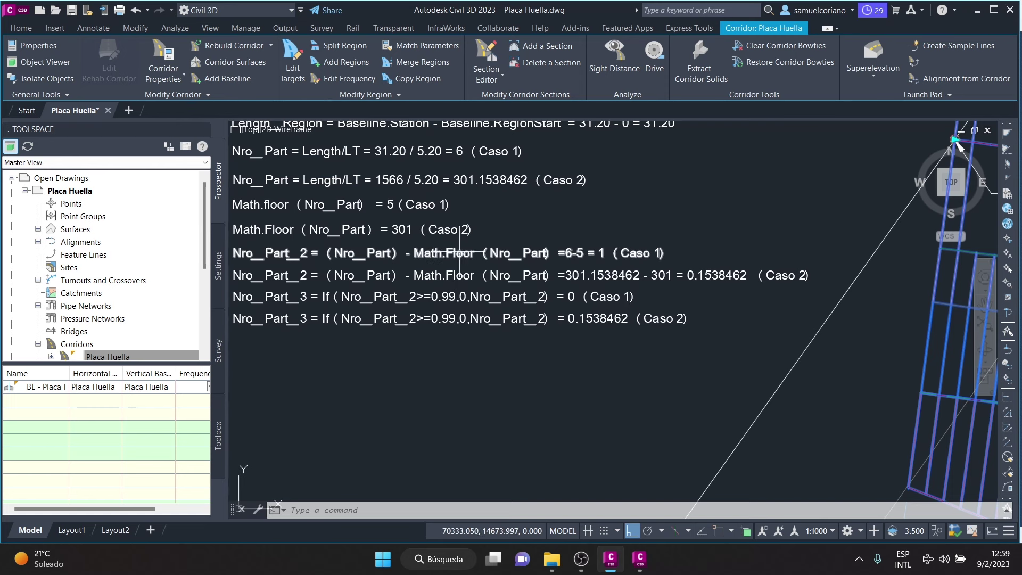
left_click(610, 559)
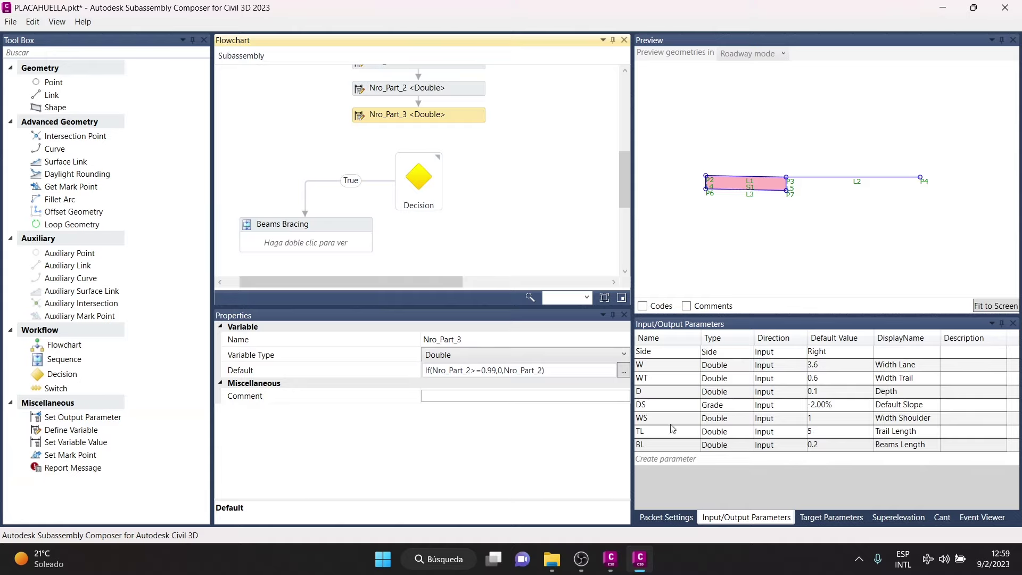
left_click(616, 562)
Clear the corridor selection and zoom around the Caso 1 and Caso 2 formula notes
scroll(666, 301, "down", 5)
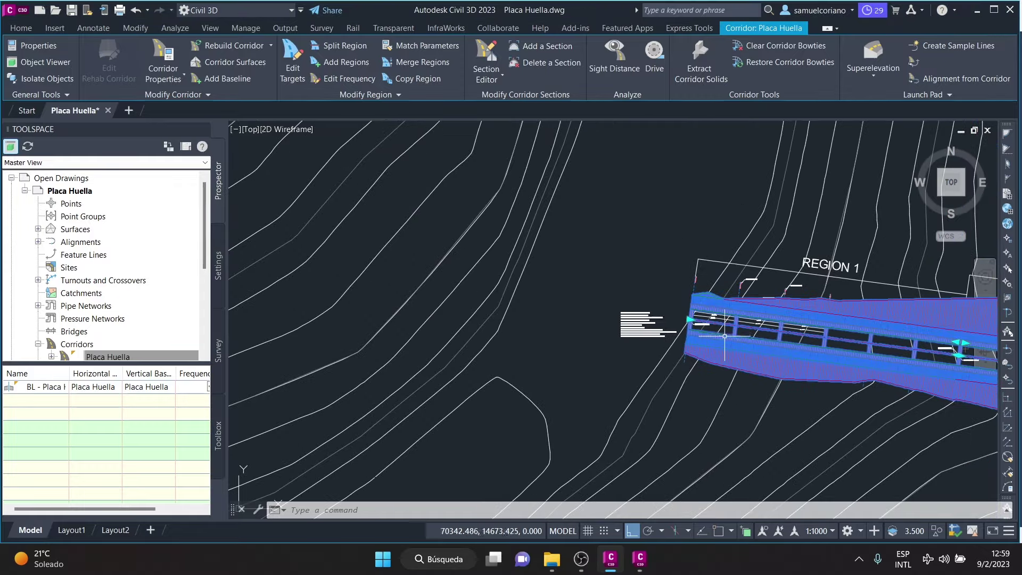
scroll(823, 229, "up", 5)
scroll(823, 229, "up", 3)
scroll(771, 251, "down", 5)
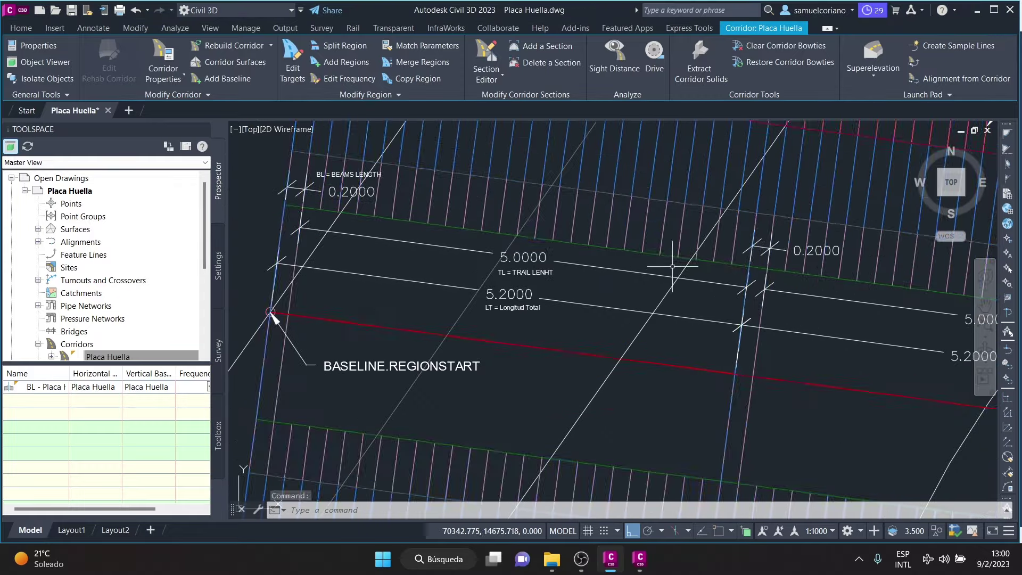
key("Escape")
key("Escape")
scroll(765, 262, "up", 4)
scroll(765, 262, "up", 5)
scroll(866, 297, "down", 1)
scroll(843, 247, "down", 3)
scroll(719, 284, "down", 3)
scroll(725, 225, "down", 2)
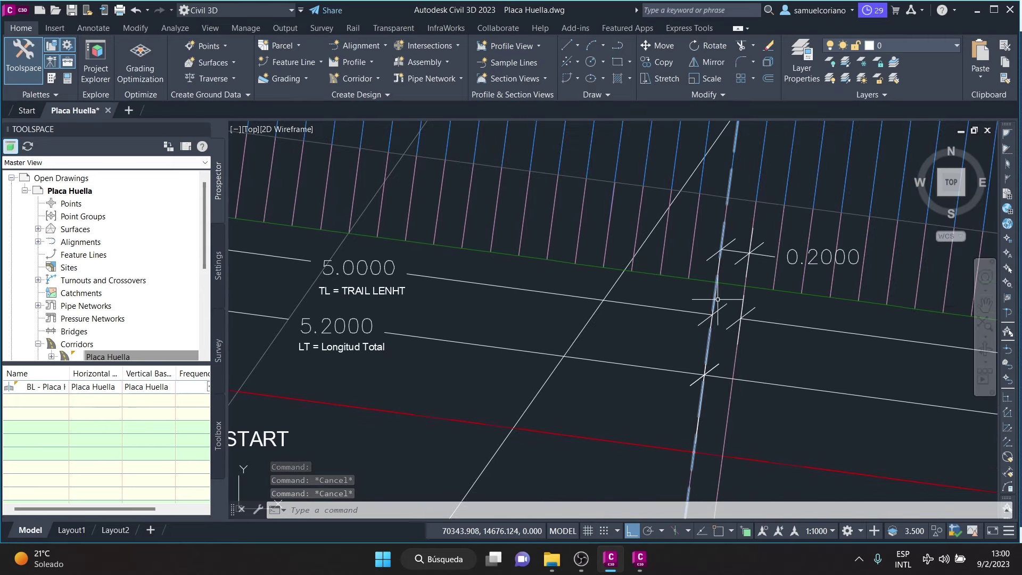
scroll(718, 289, "down", 2)
scroll(719, 289, "up", 5)
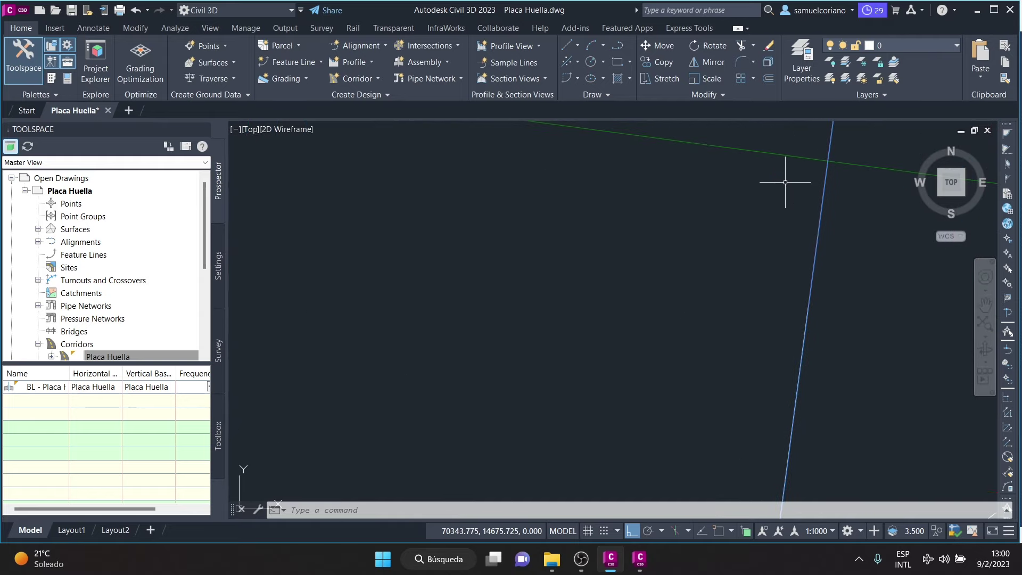
scroll(785, 182, "down", 5)
Reframe the drawing around the 5.0000, 5.2000 and 0.2000 dimensions and the formula MText
middle_click_drag(358, 330, 356, 201)
scroll(587, 190, "up", 5)
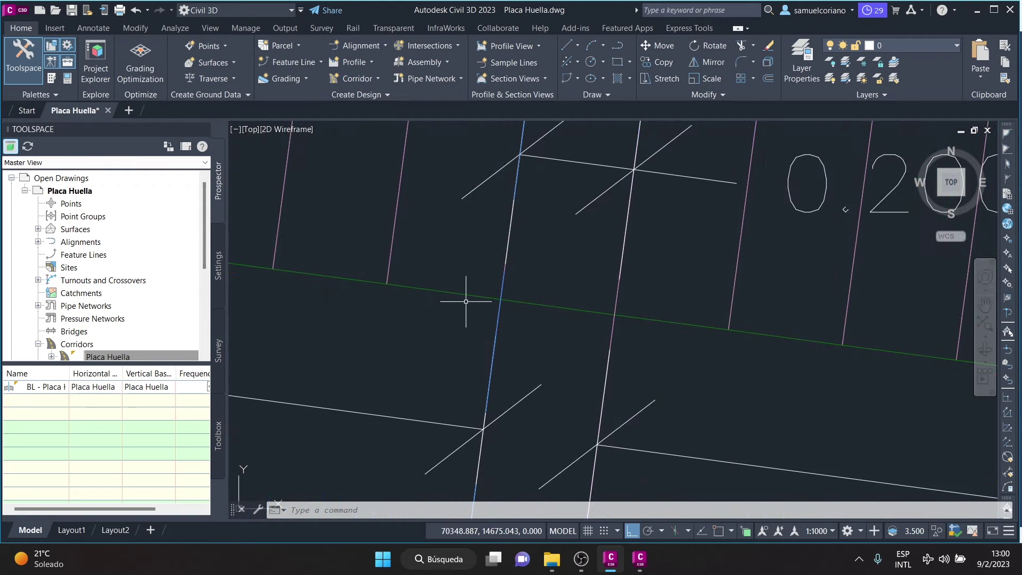
scroll(421, 295, "down", 5)
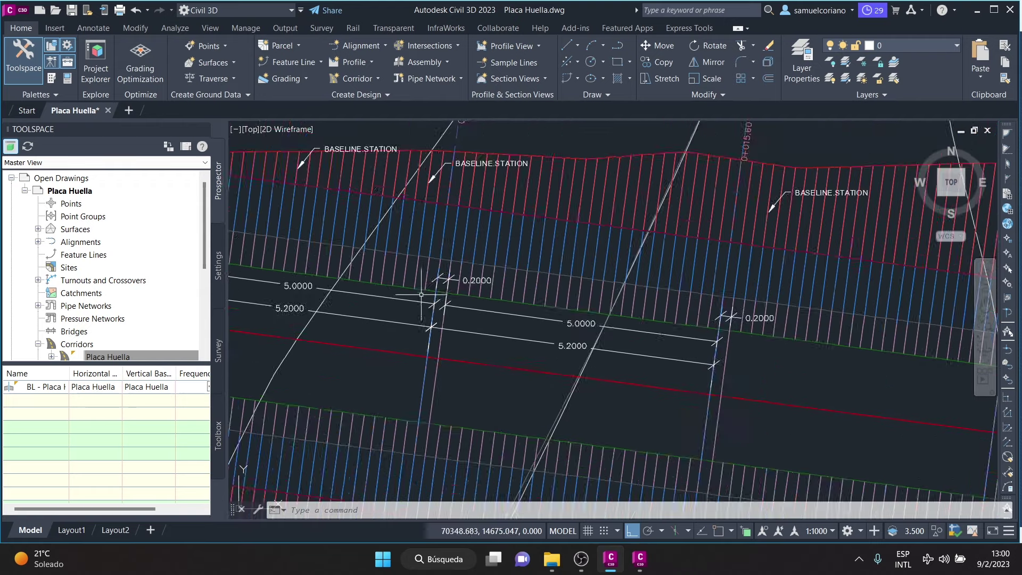
scroll(530, 222, "up", 5)
scroll(529, 221, "down", 5)
scroll(563, 217, "down", 3)
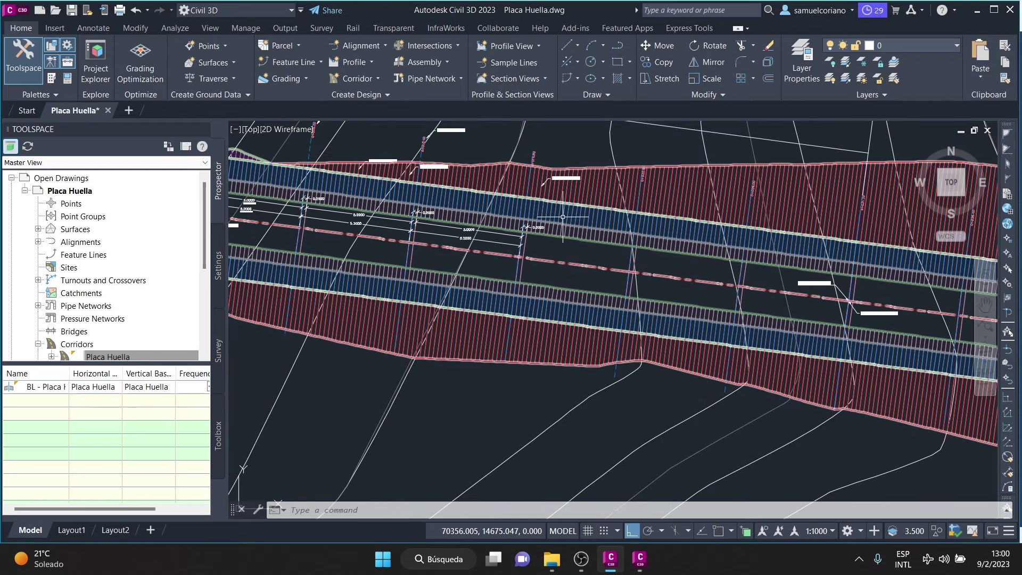
scroll(564, 224, "down", 1)
scroll(572, 239, "down", 5)
scroll(583, 247, "up", 6)
scroll(583, 248, "up", 3)
scroll(507, 269, "up", 1)
scroll(507, 269, "down", 3)
scroll(554, 256, "up", 2)
scroll(575, 255, "up", 2)
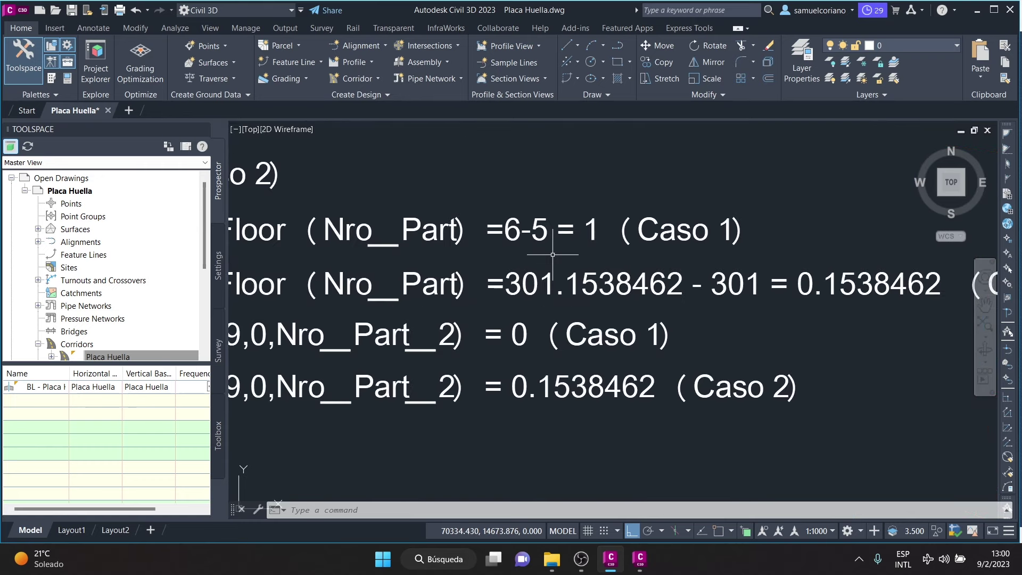
scroll(581, 256, "down", 1)
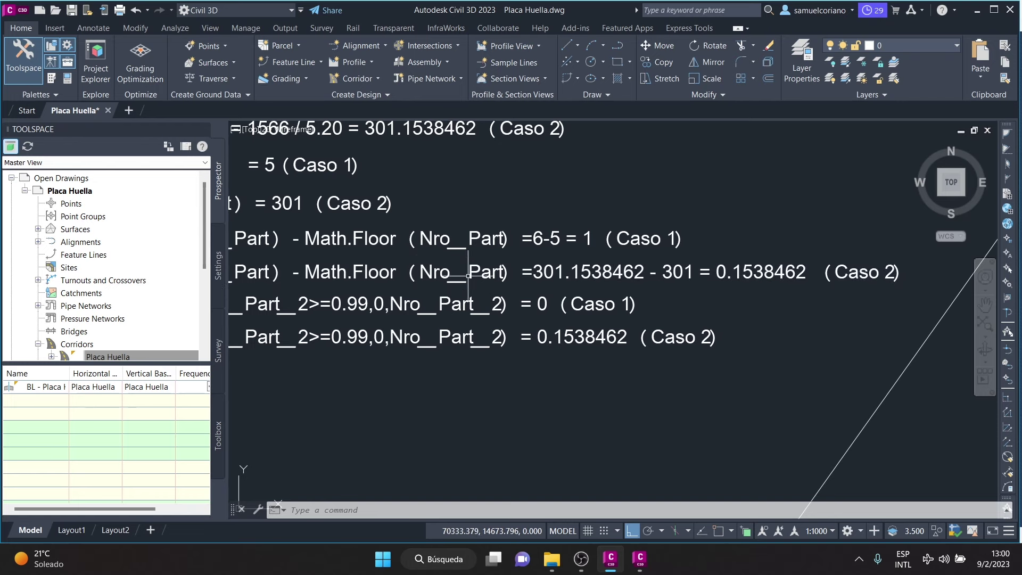
scroll(813, 264, "up", 2)
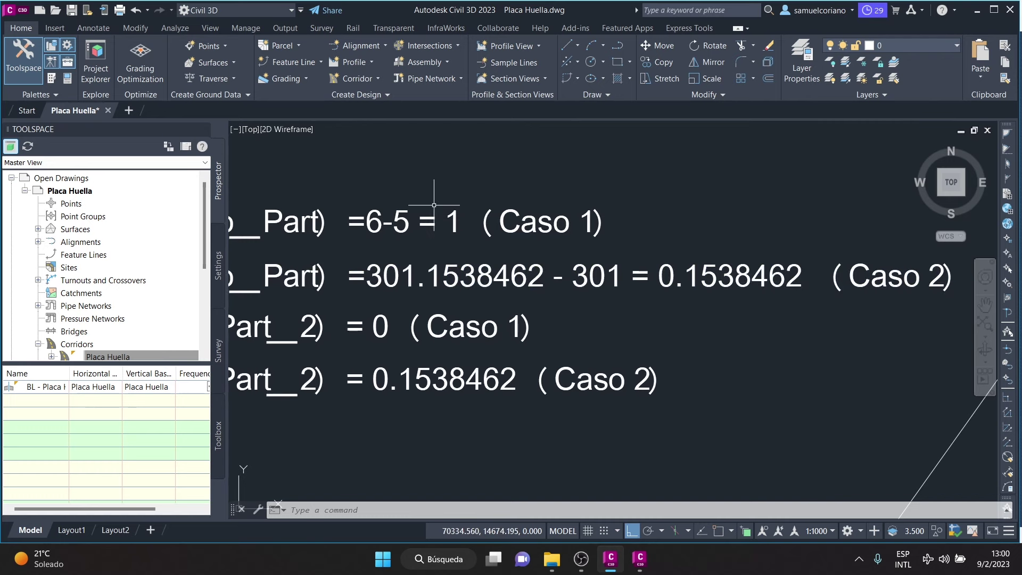
scroll(530, 218, "down", 2)
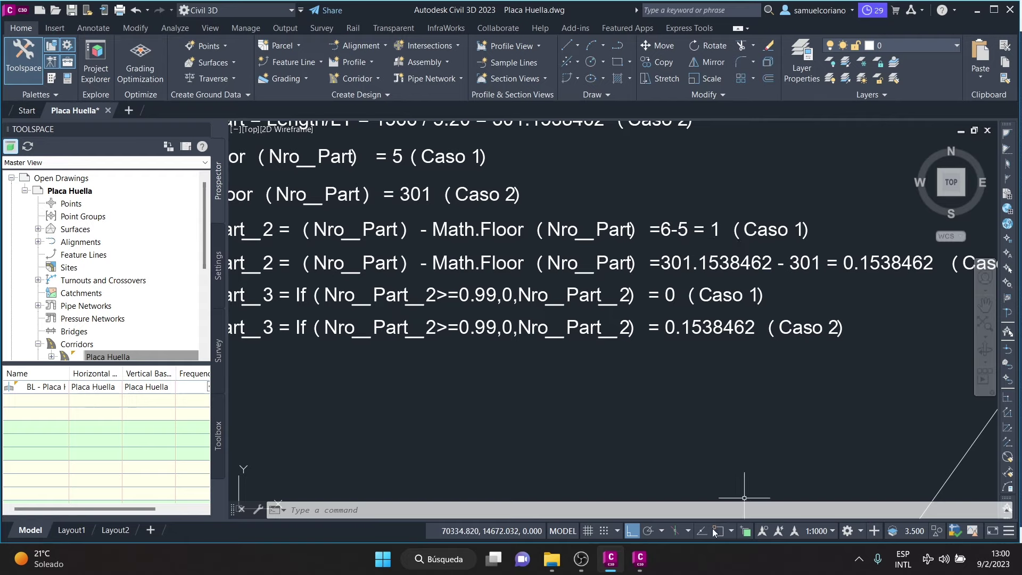
left_click(636, 558)
left_click(610, 558)
scroll(585, 343, "down", 5)
scroll(628, 343, "down", 2)
scroll(681, 342, "up", 4)
scroll(727, 374, "up", 3)
scroll(750, 240, "up", 1)
scroll(749, 251, "up", 1)
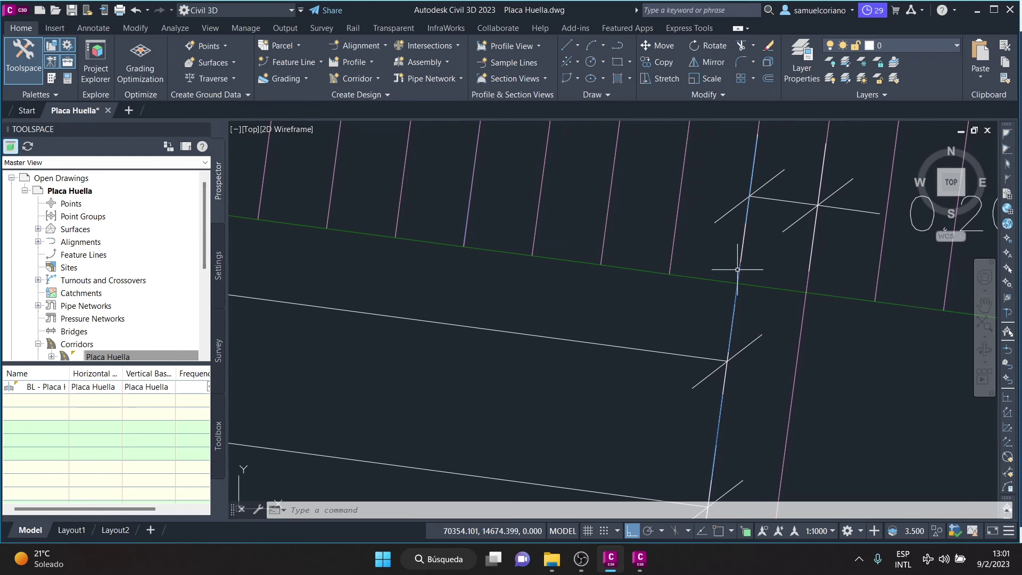
scroll(635, 240, "down", 4)
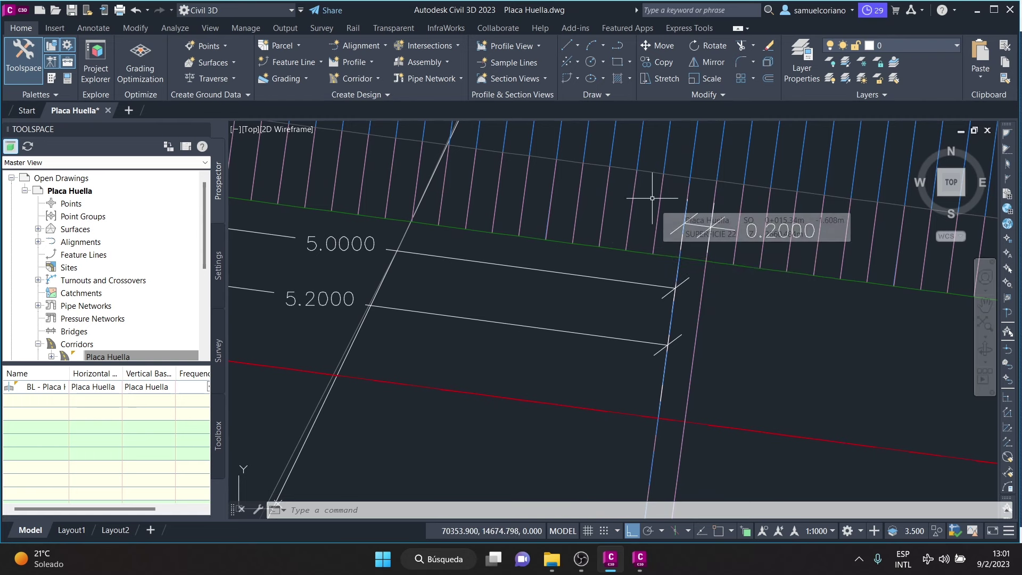
left_click(640, 569)
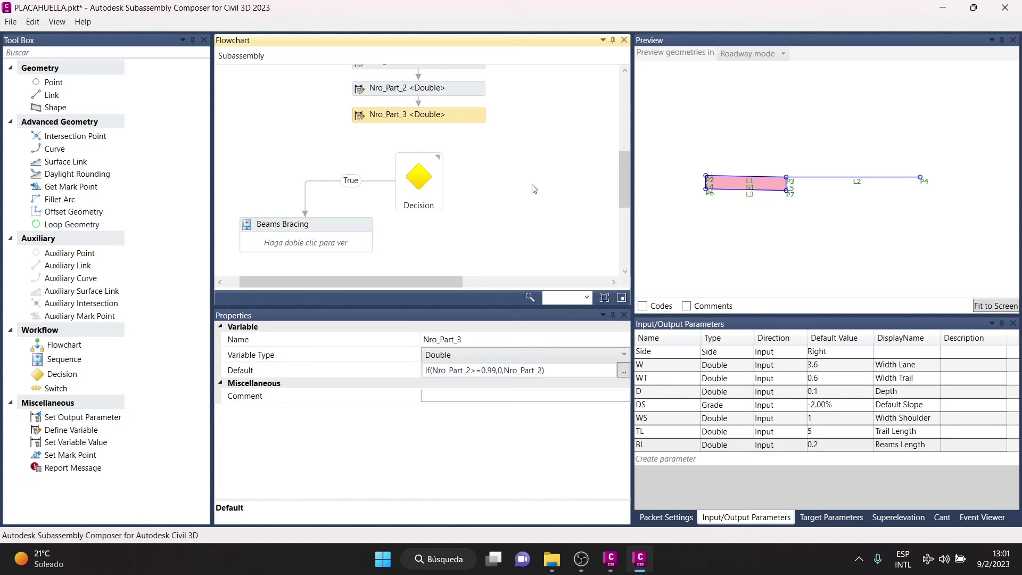
left_click(610, 558)
scroll(639, 285, "down", 5)
scroll(655, 325, "up", 4)
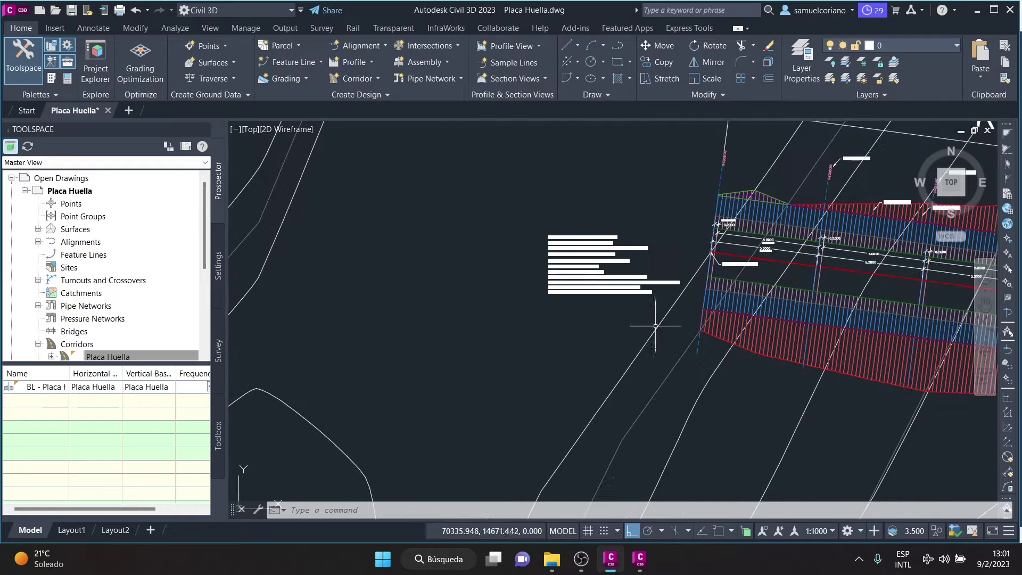
Zoom and pan along the Nro_Part_3 formula lines in the Caso notes
scroll(655, 325, "up", 5)
scroll(327, 297, "up", 3)
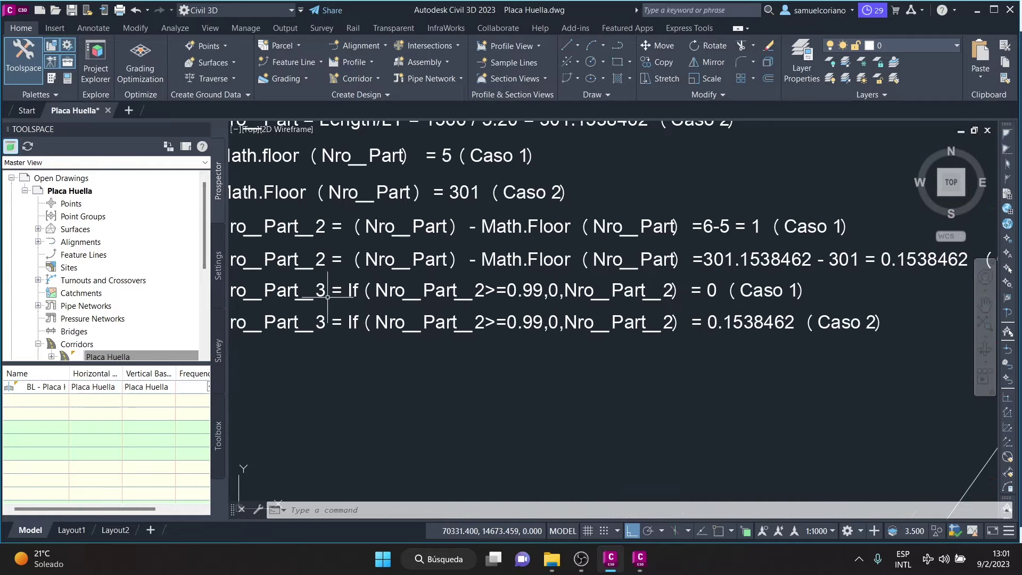
scroll(480, 287, "up", 2)
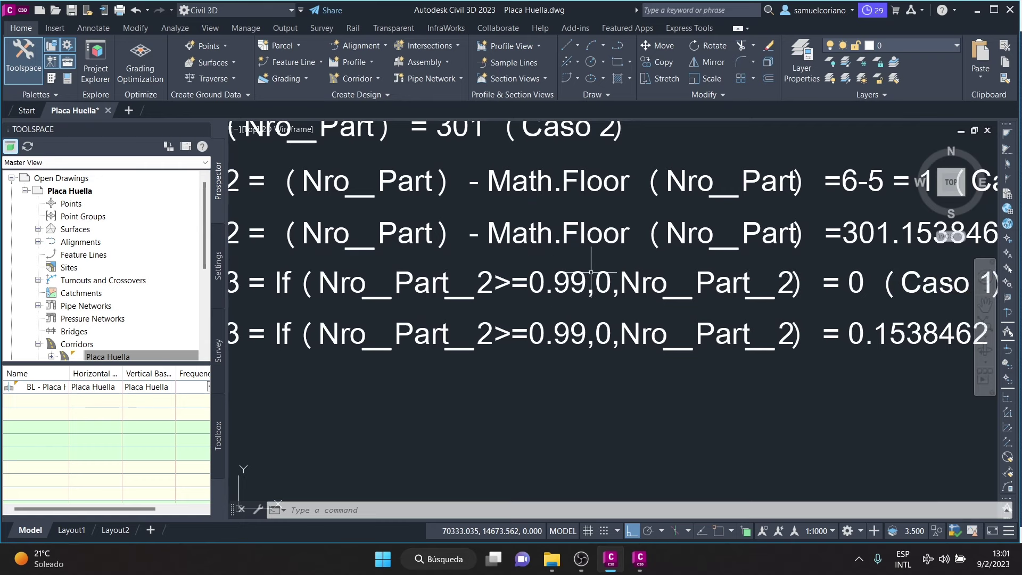
middle_click_drag(686, 285, 543, 271)
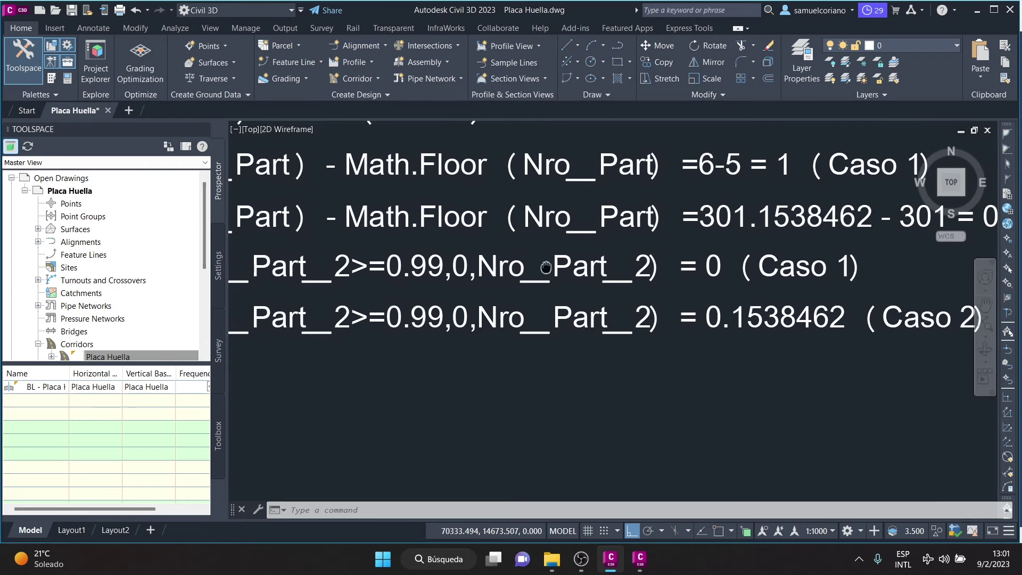
scroll(451, 253, "up", 3)
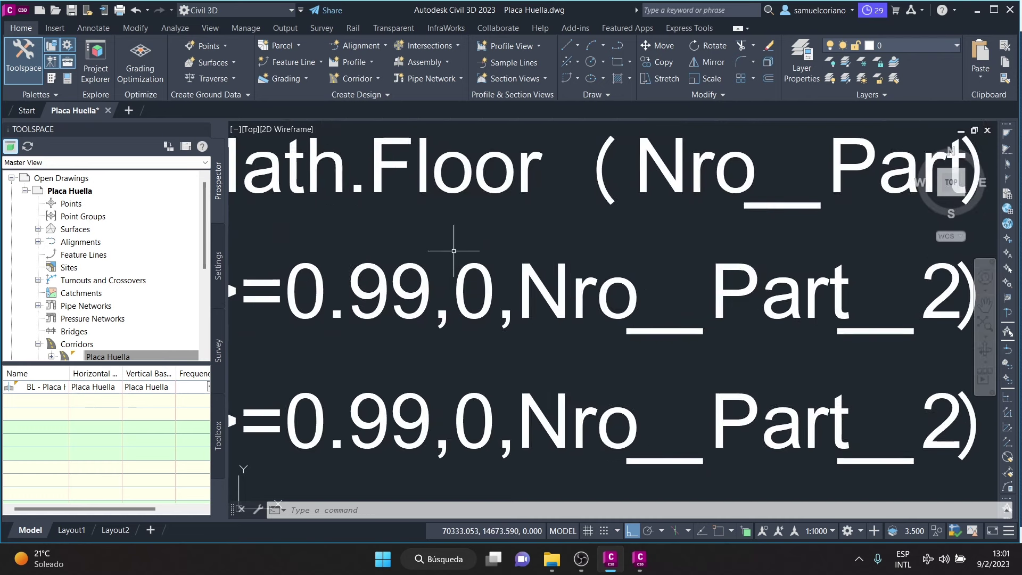
scroll(448, 274, "down", 3)
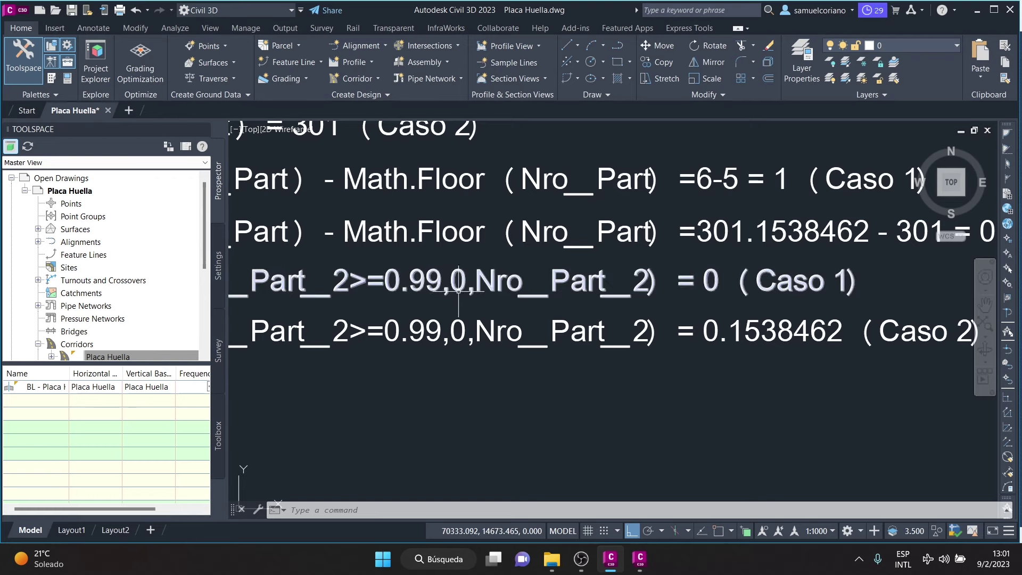
scroll(458, 287, "down", 5)
scroll(455, 285, "up", 2)
scroll(456, 286, "up", 1)
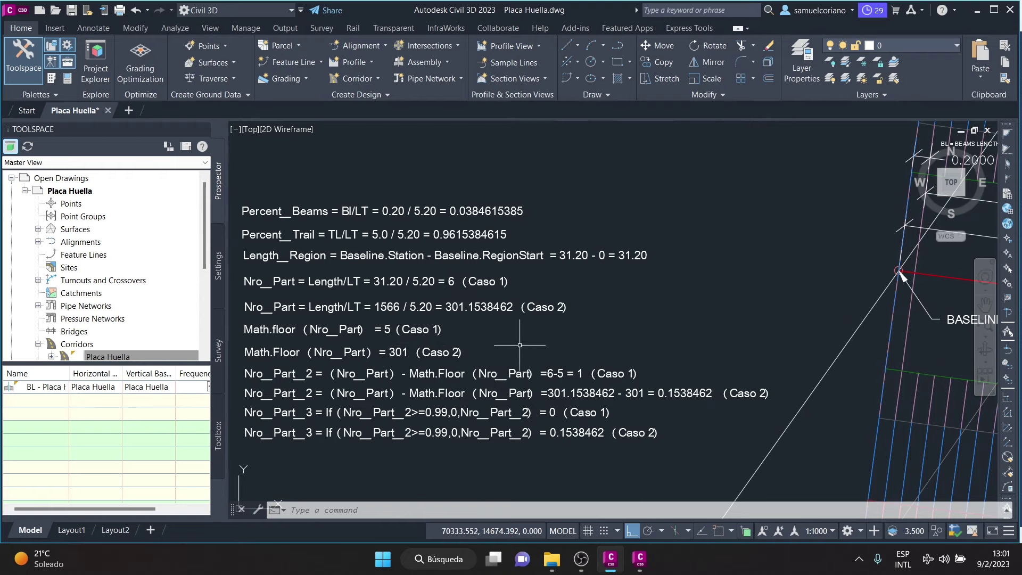
scroll(487, 339, "up", 5)
scroll(578, 380, "down", 3)
scroll(479, 239, "up", 3)
scroll(410, 178, "up", 2)
Reread the right end of the Nro_Part formulas, then bring Subassembly Composer forward
scroll(470, 218, "down", 2)
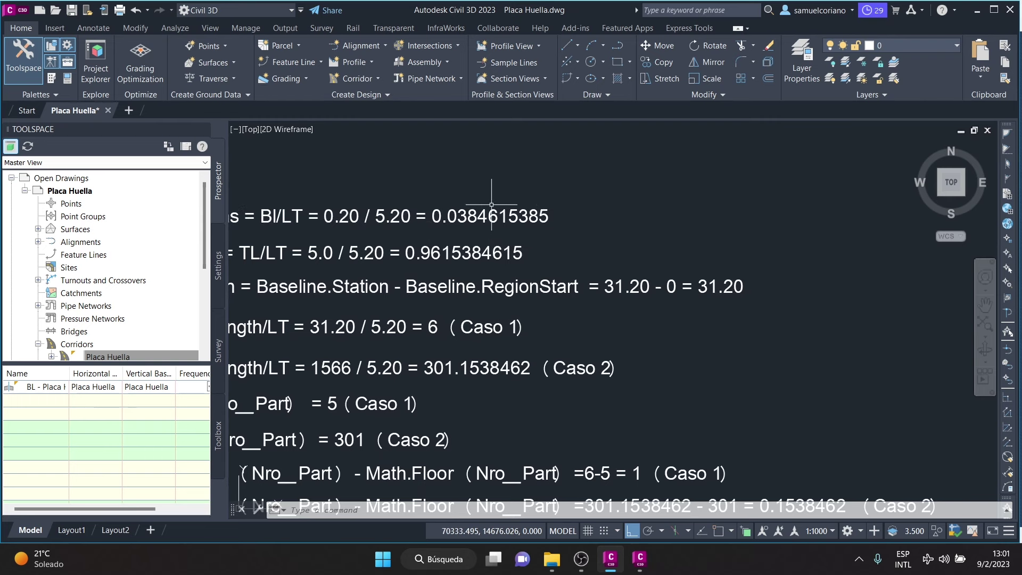
scroll(509, 193, "down", 1)
scroll(496, 394, "up", 1)
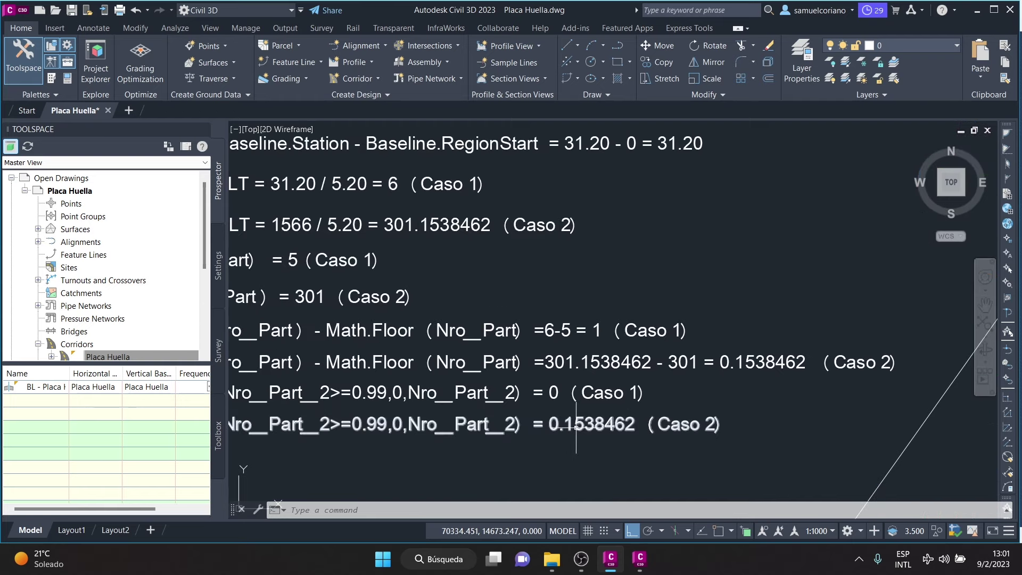
scroll(495, 386, "up", 1)
scroll(426, 362, "up", 2)
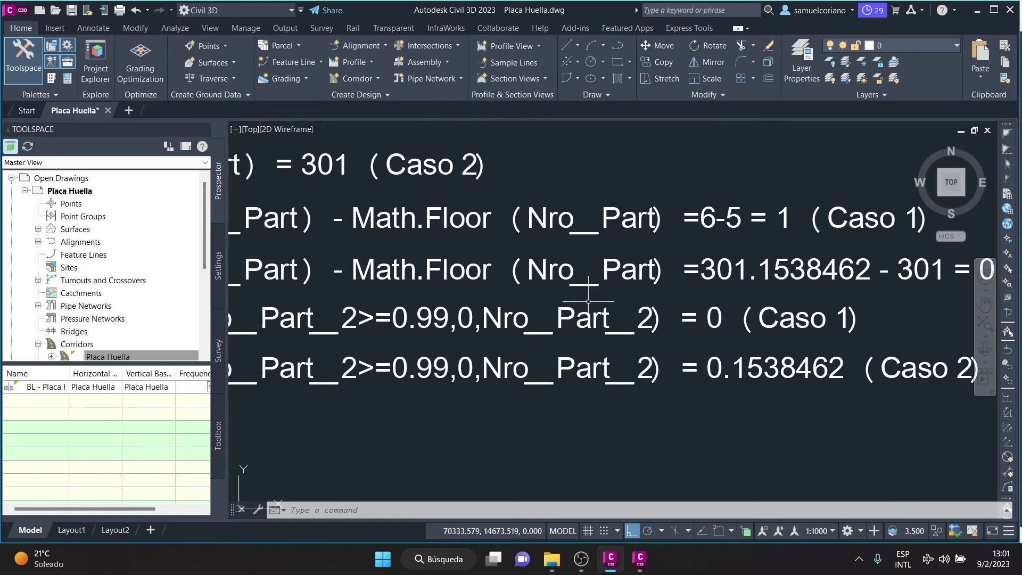
middle_click_drag(585, 295, 303, 306)
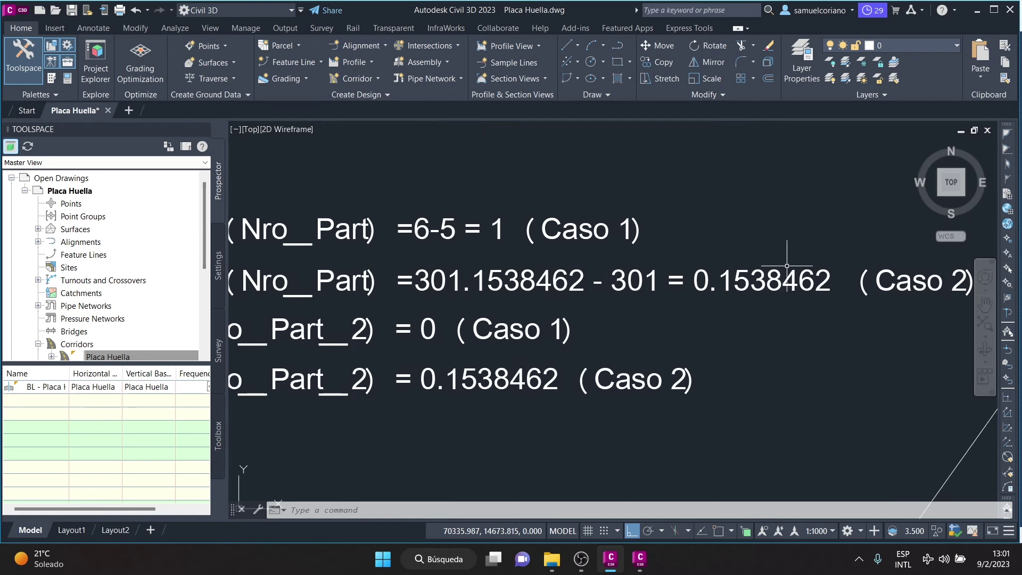
mouse_move(787, 266)
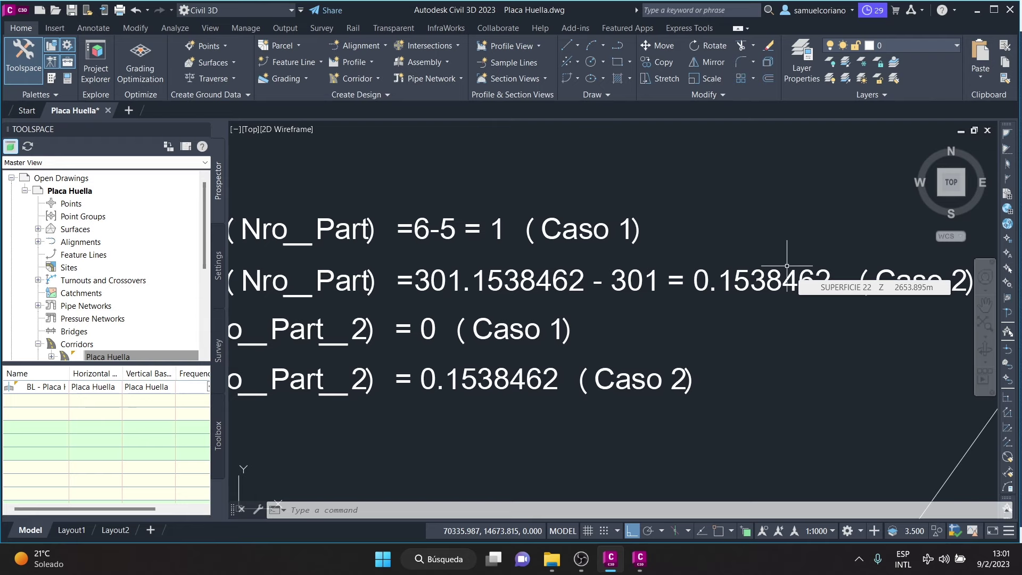
left_click(640, 559)
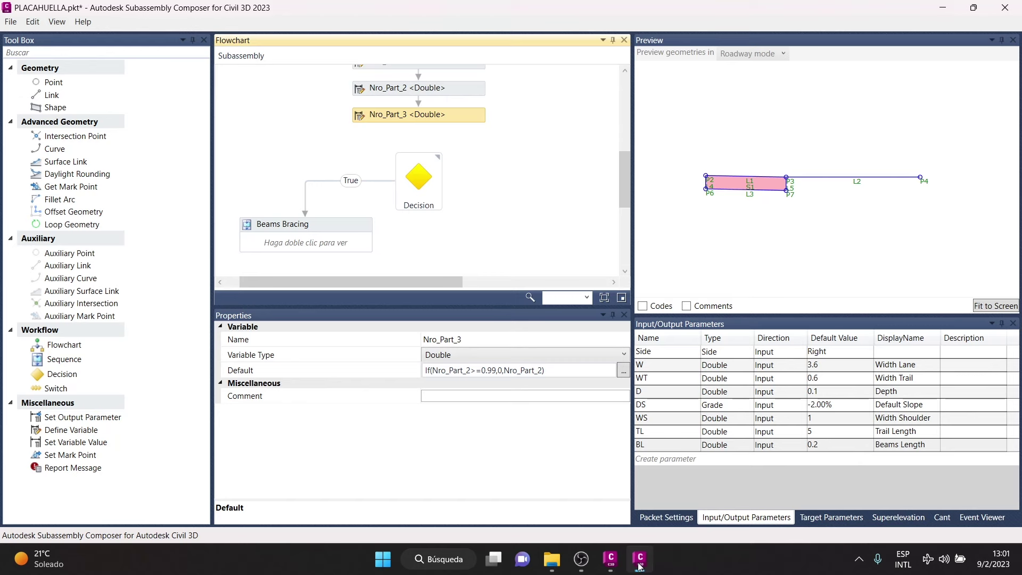
Delete the Decision's existing True connector
scroll(423, 85, "up", 3)
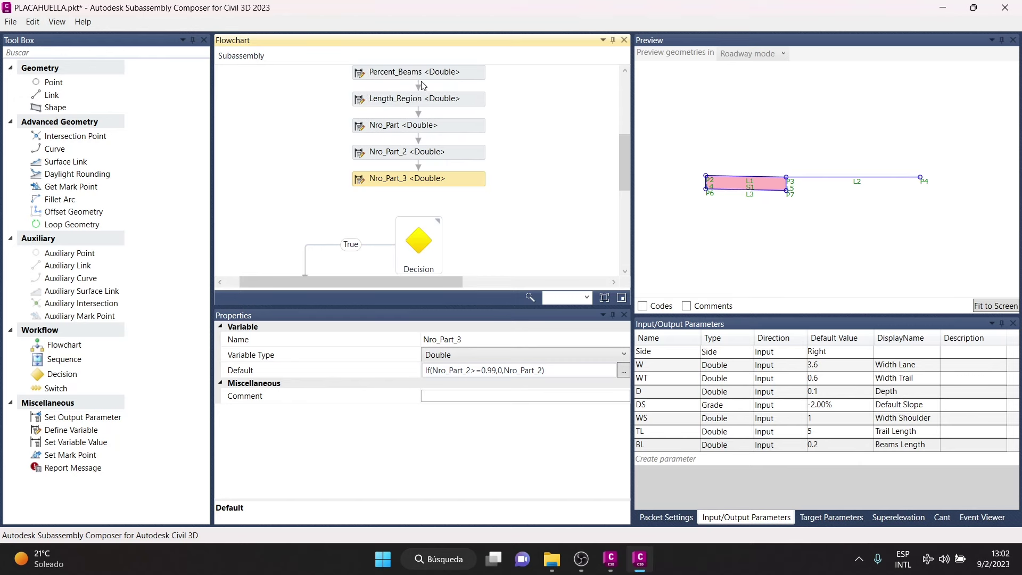
left_click(374, 244)
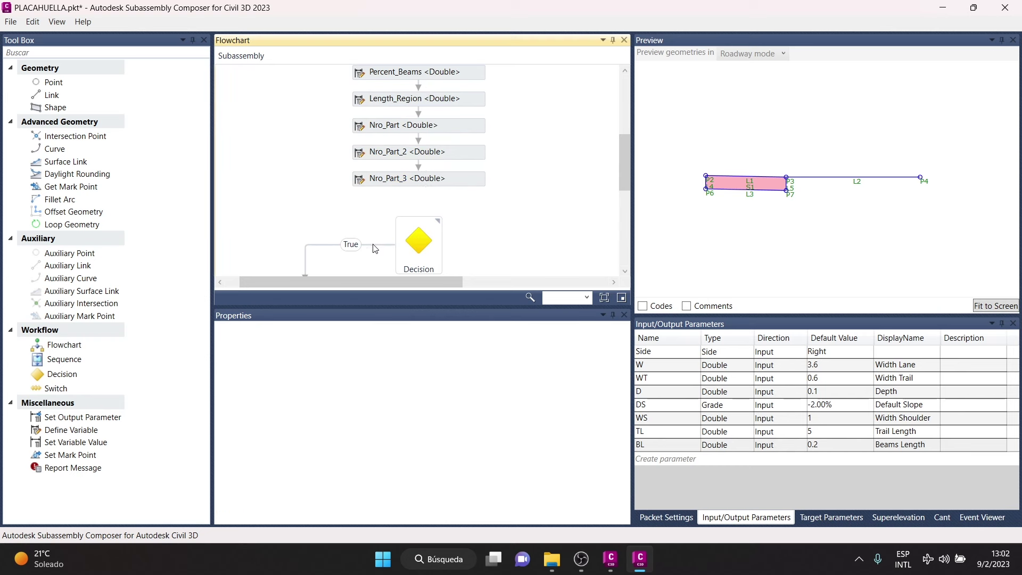
key("Delete")
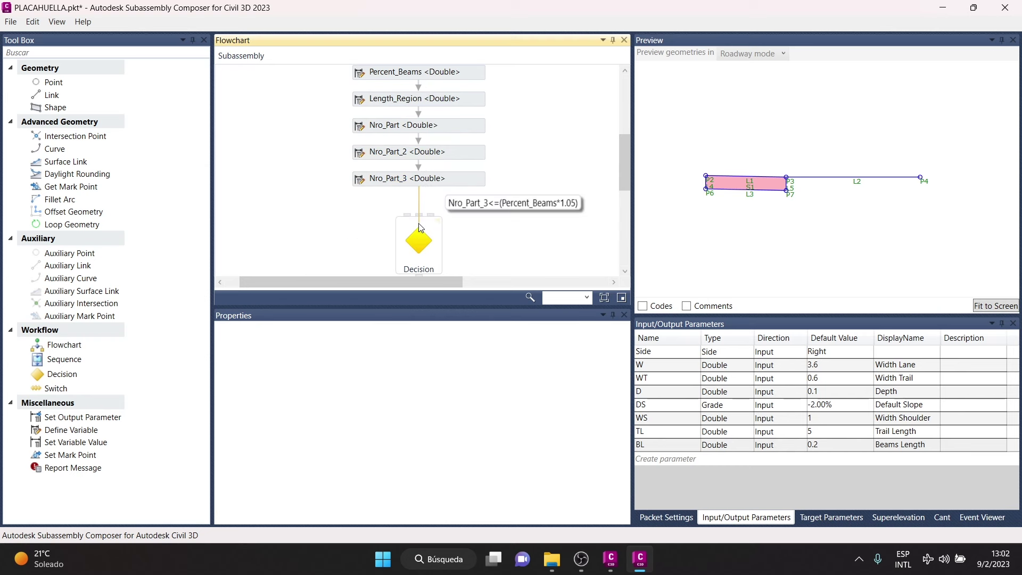
scroll(420, 224, "down", 4)
Select the Decision node to review its Nro_Part_3<=(Percent_Beams*1.05) condition
left_click(431, 158)
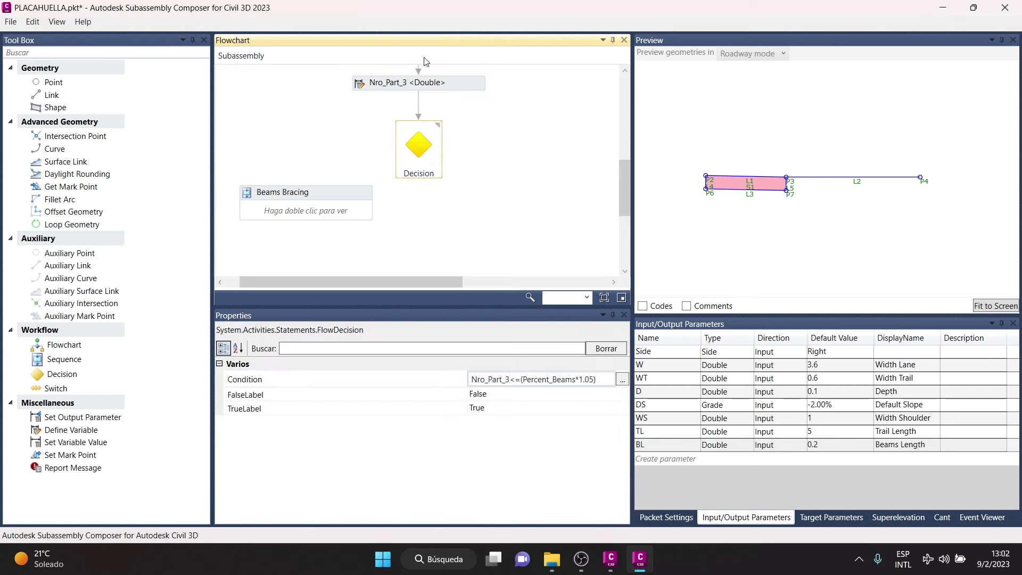
scroll(441, 91, "up", 3)
scroll(691, 159, "down", 3)
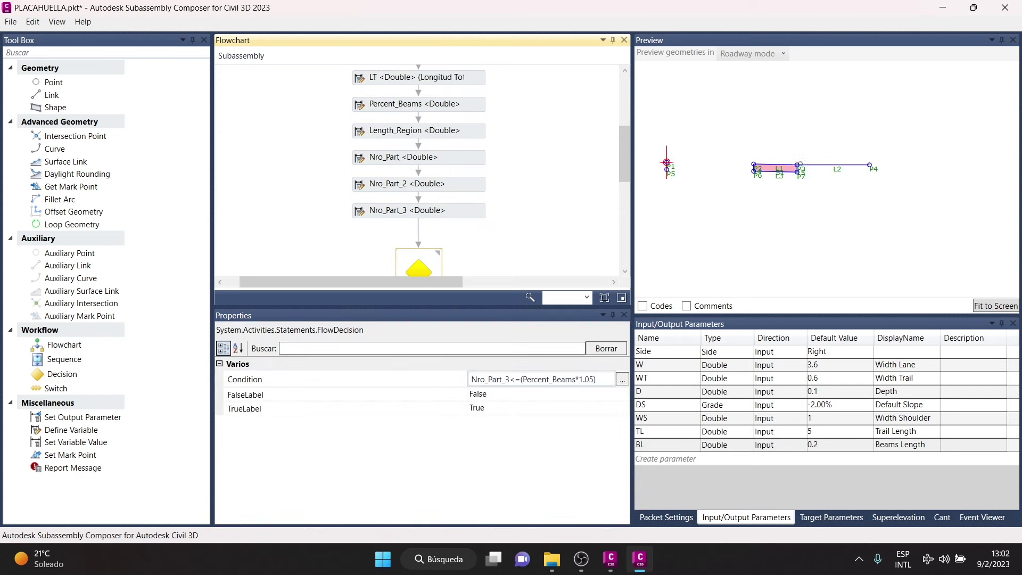
middle_click_drag(661, 154, 698, 154)
scroll(846, 153, "up", 1)
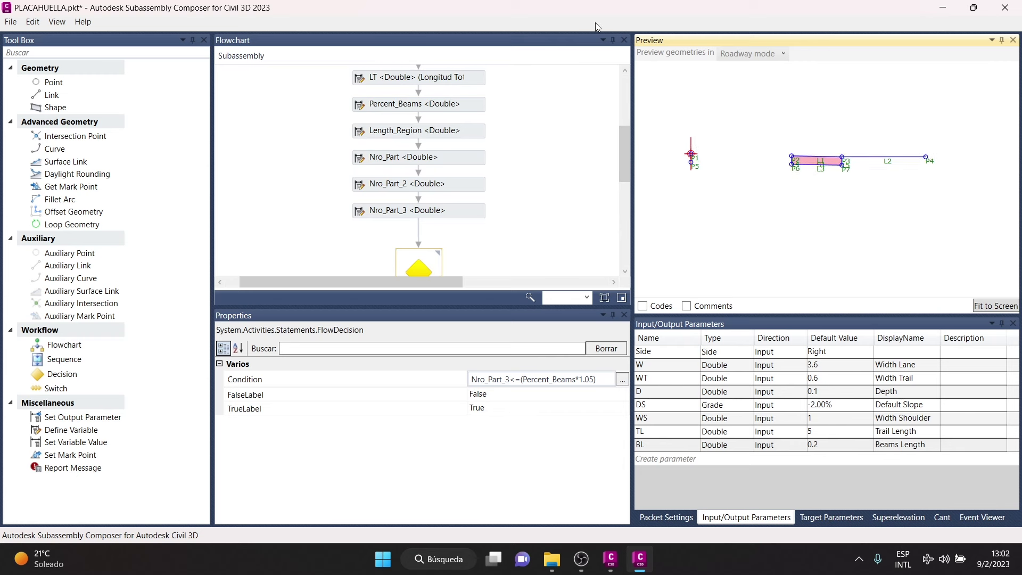
scroll(459, 154, "down", 1)
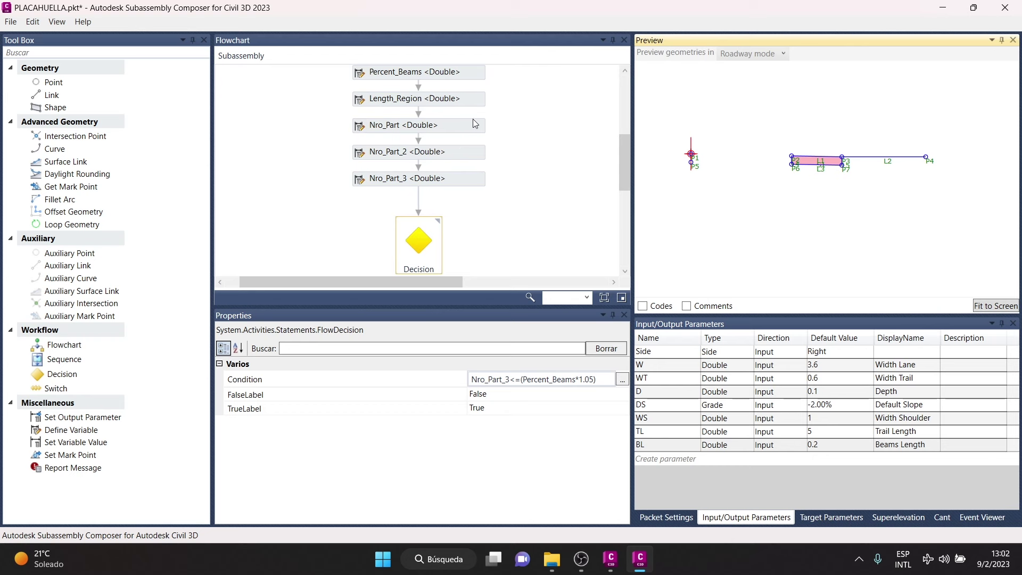
scroll(776, 180, "up", 1)
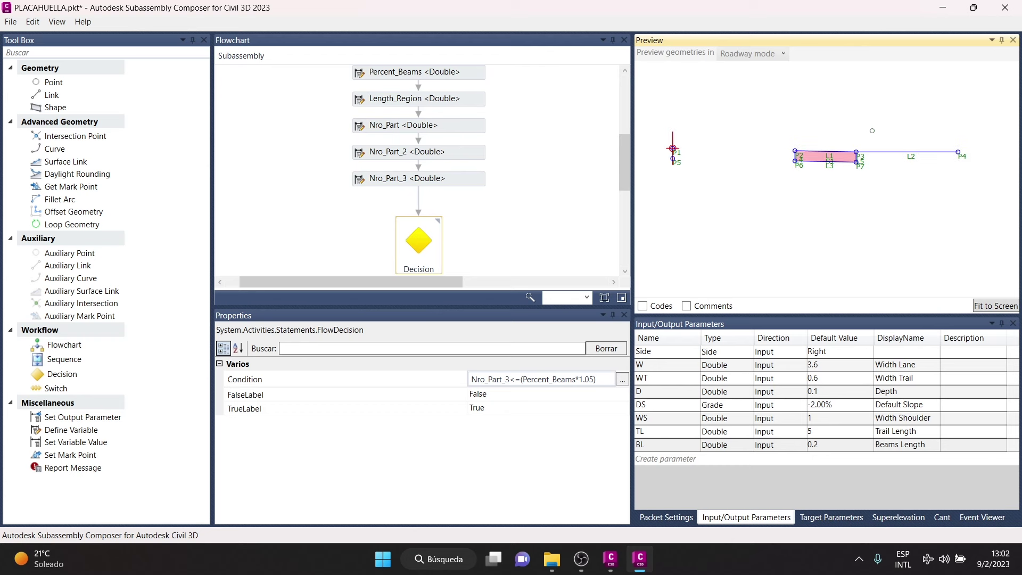
scroll(441, 181, "down", 4)
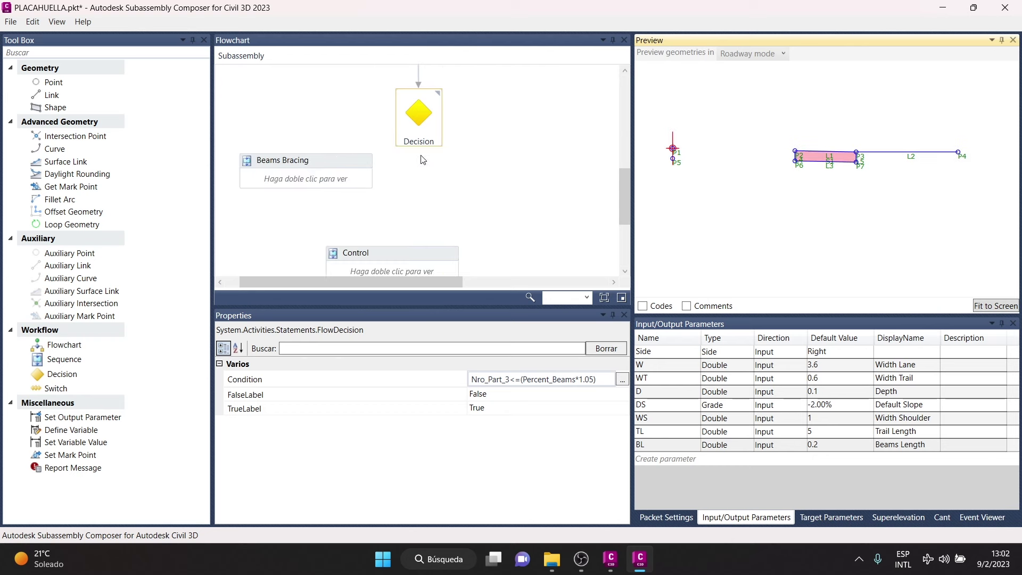
Route the Decision's True branch into Beams Bracing and open that sequence
left_click_drag(394, 117, 306, 159)
scroll(836, 141, "up", 1)
scroll(836, 141, "up", 1)
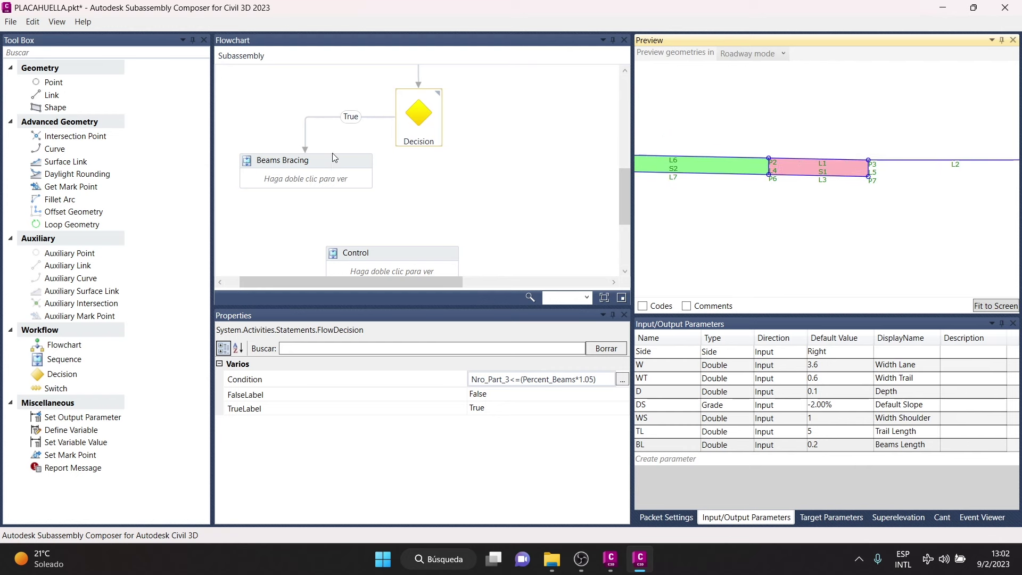
double_click(323, 155)
left_click(410, 123)
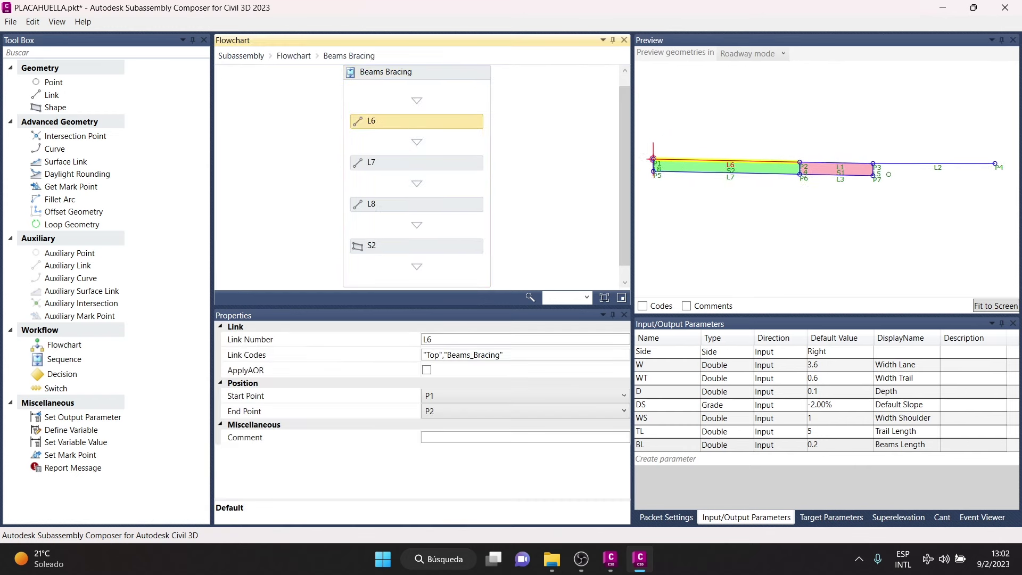
left_click(421, 159)
left_click(422, 201)
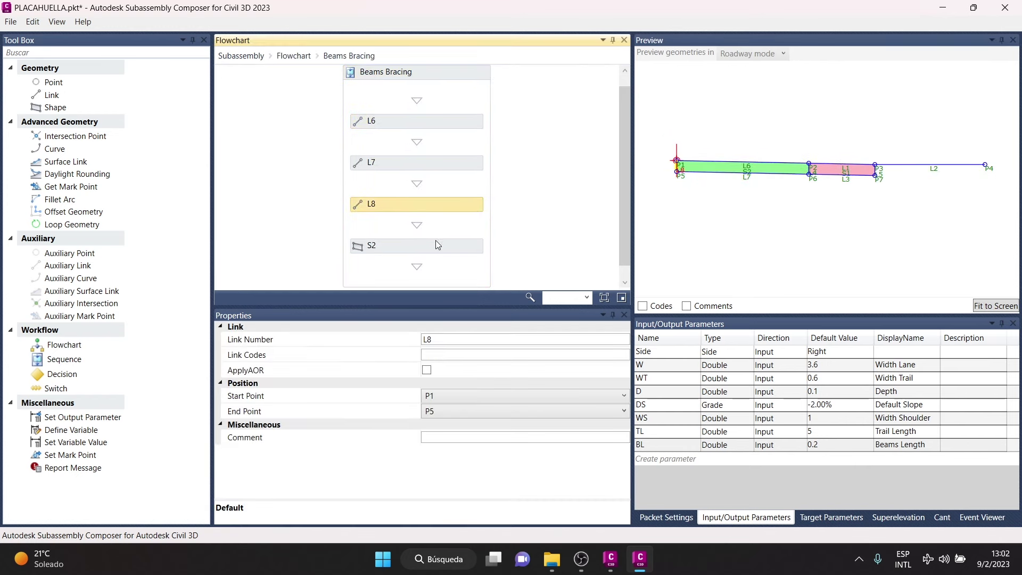
left_click(439, 244)
scroll(738, 175, "up", 1)
scroll(737, 176, "up", 1)
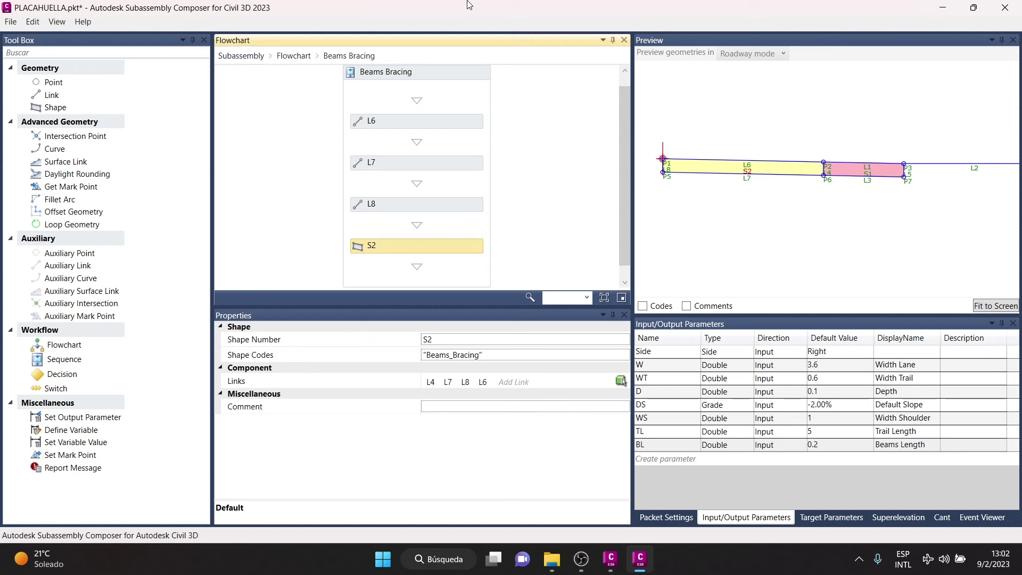
left_click(294, 55)
scroll(418, 172, "down", 3)
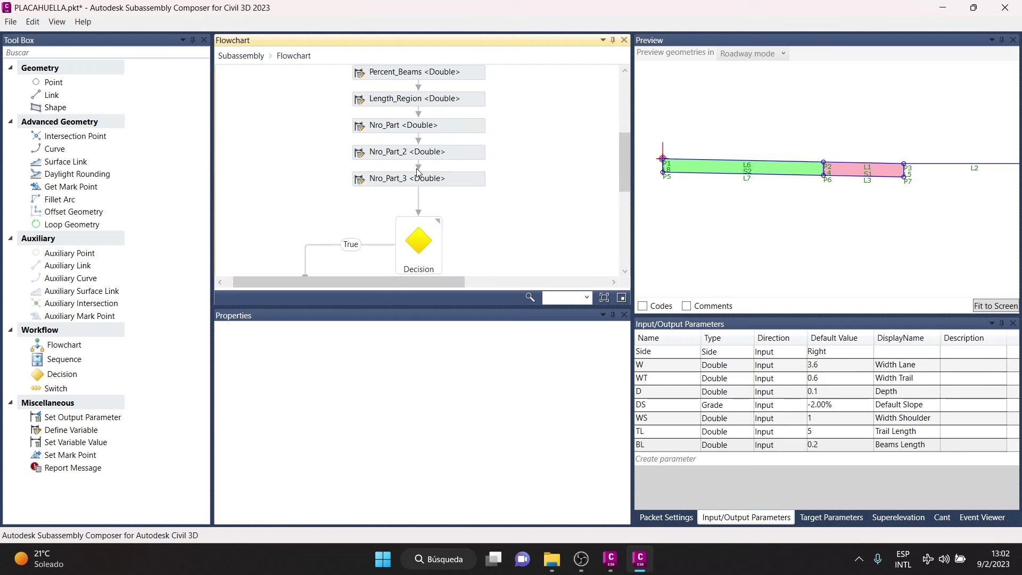
Review the Decision condition Nro_Part_3<=(Percent_Beams*1.05) in the expression editor, closing it unchanged
scroll(418, 172, "down", 1)
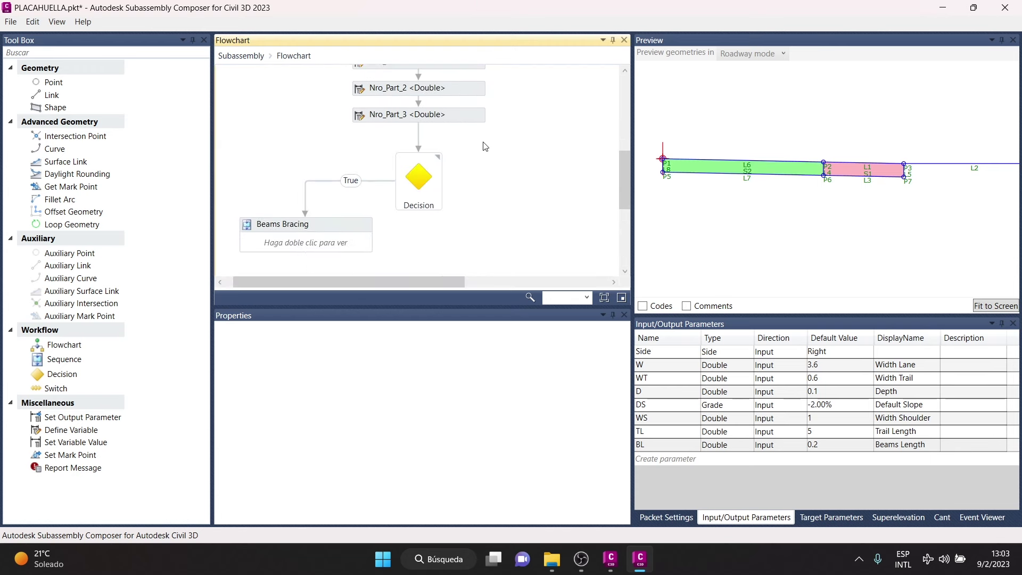
mouse_move(419, 241)
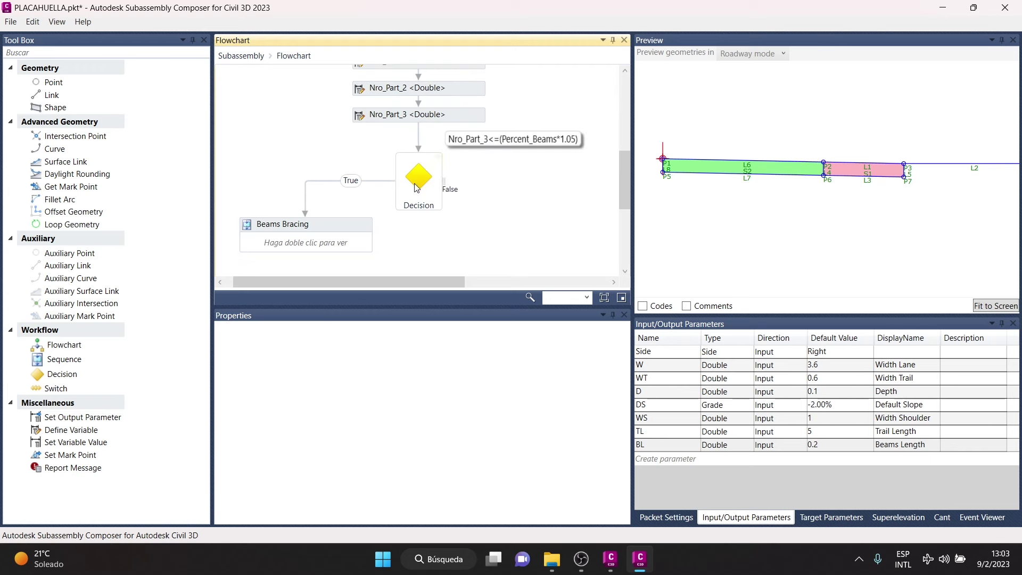
left_click(417, 189)
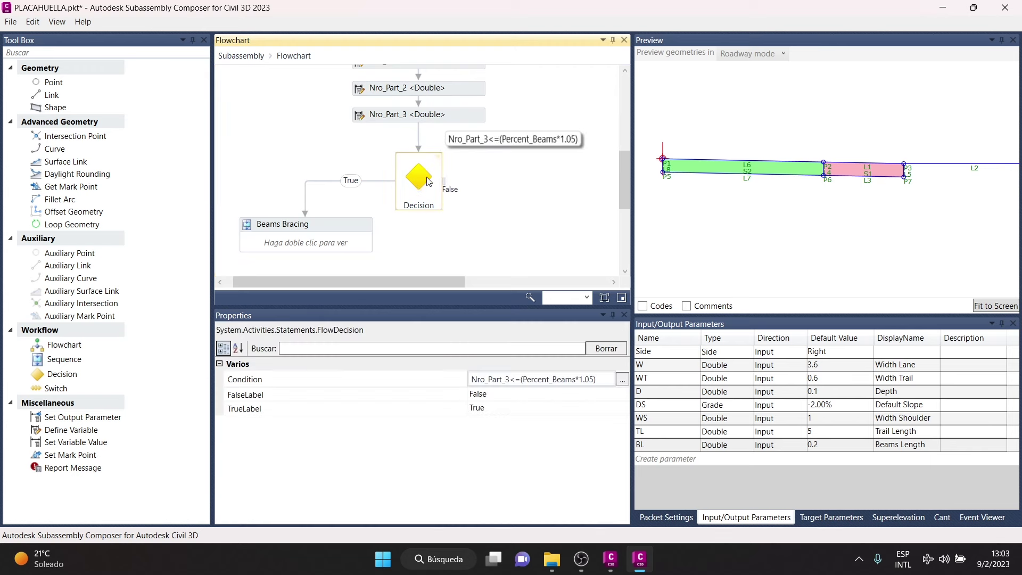
left_click(622, 379)
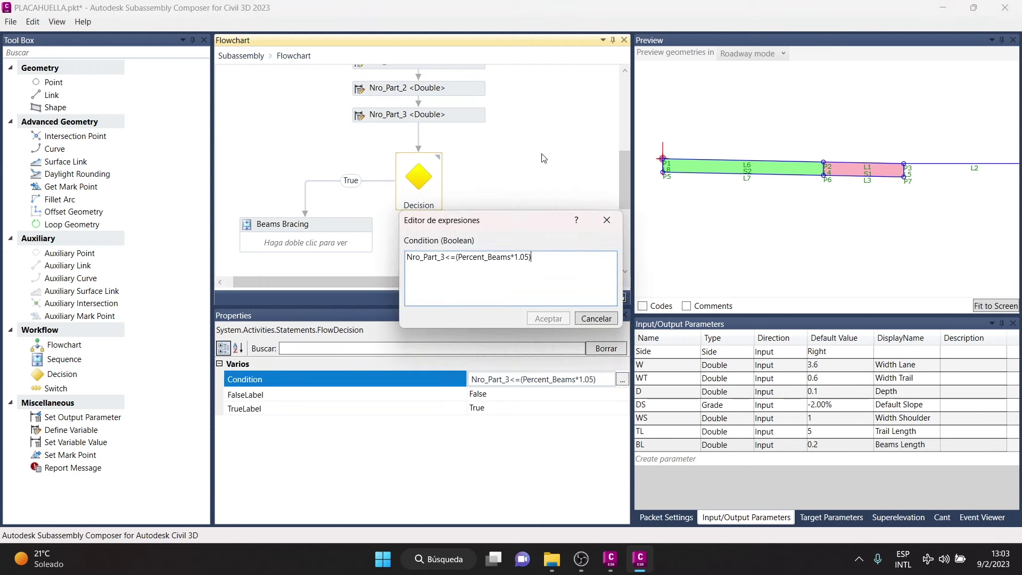
left_click_drag(496, 224, 398, 112)
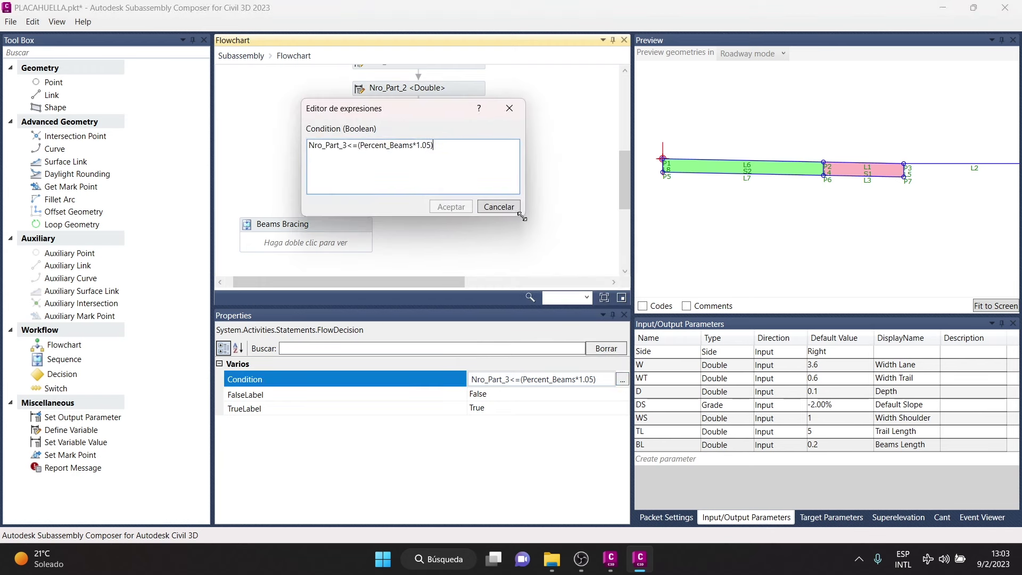
left_click_drag(521, 216, 694, 236)
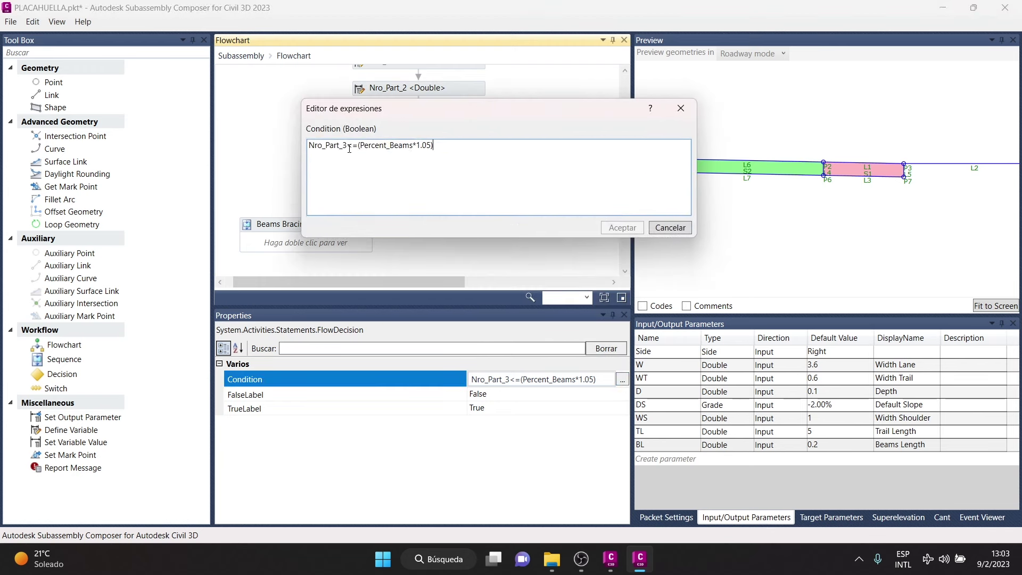
left_click_drag(401, 111, 342, 187)
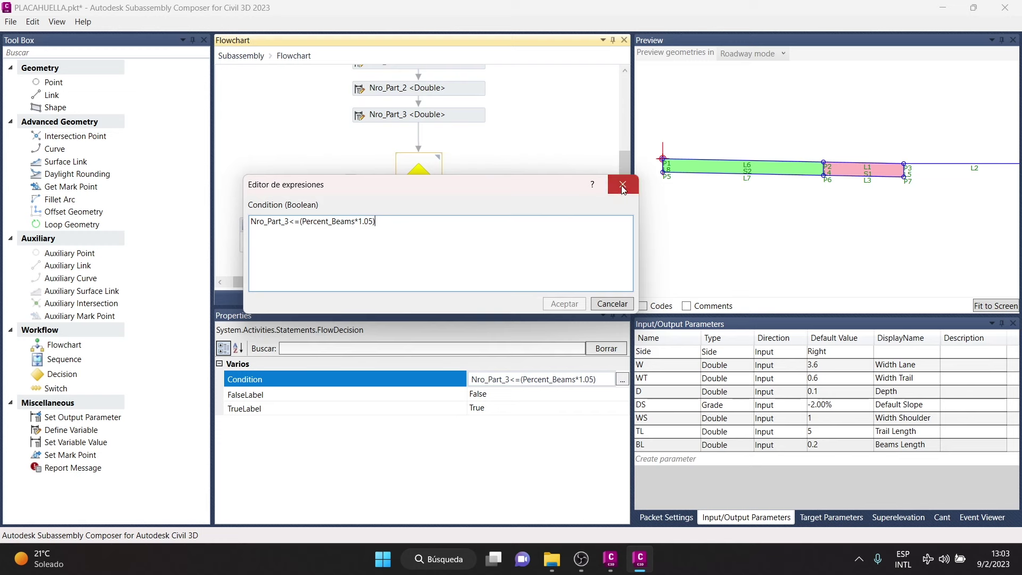
left_click(622, 188)
left_click(610, 559)
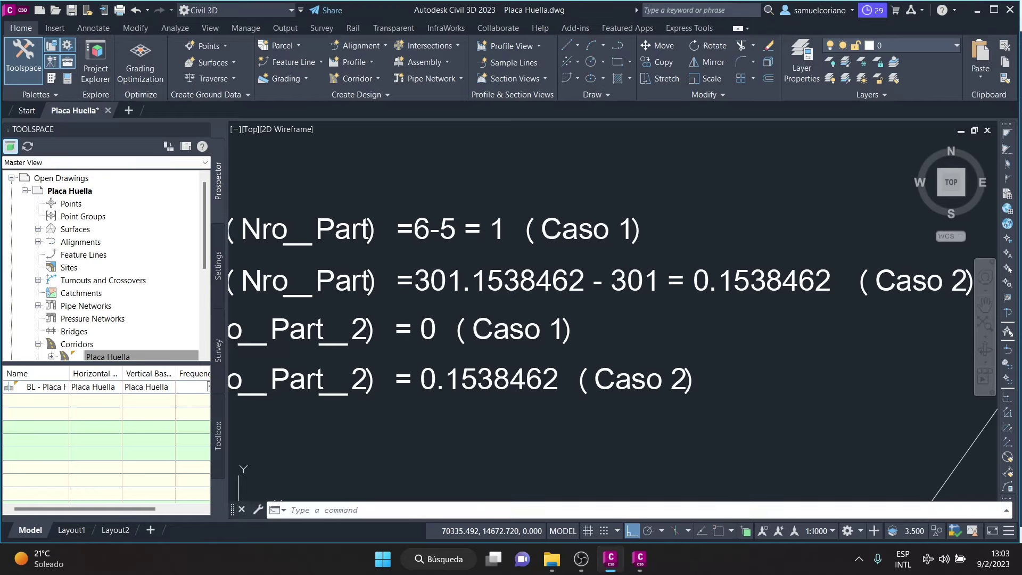
Zoom around the calculation notes, briefly checking Subassembly Composer before returning to Civil 3D
scroll(530, 195, "down", 2)
scroll(531, 194, "down", 8)
scroll(468, 138, "up", 5)
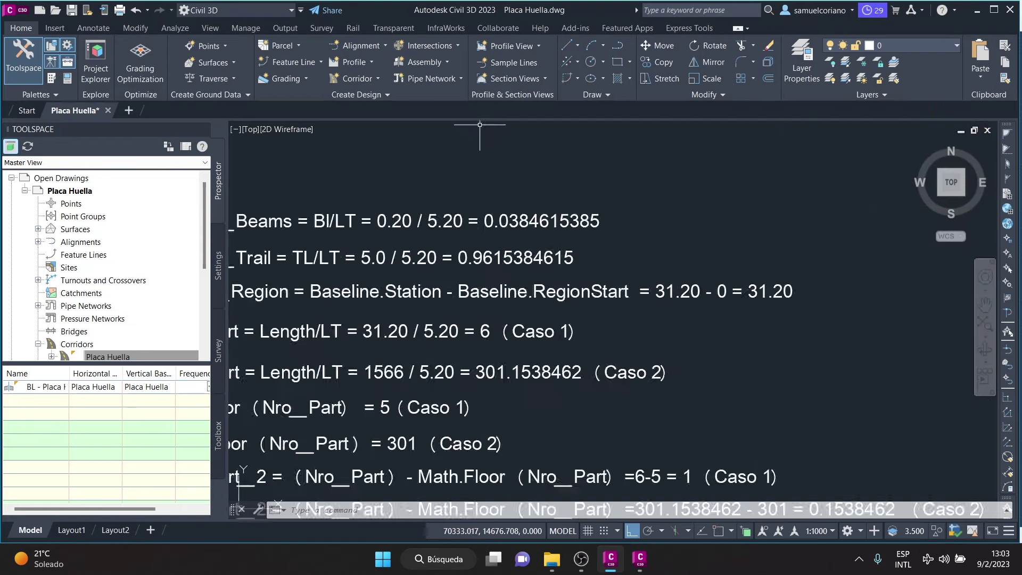
scroll(455, 147, "up", 2)
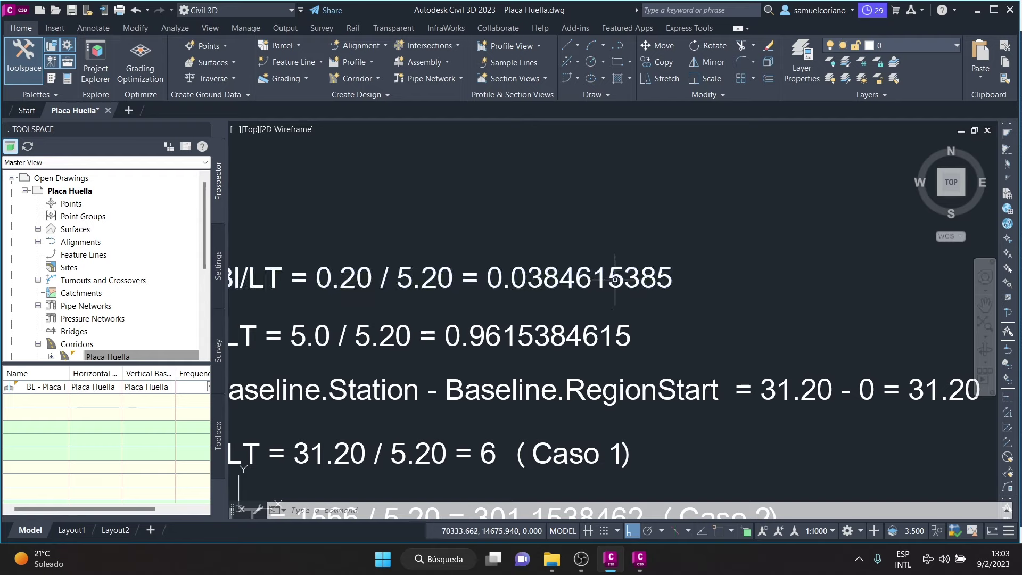
left_click(640, 558)
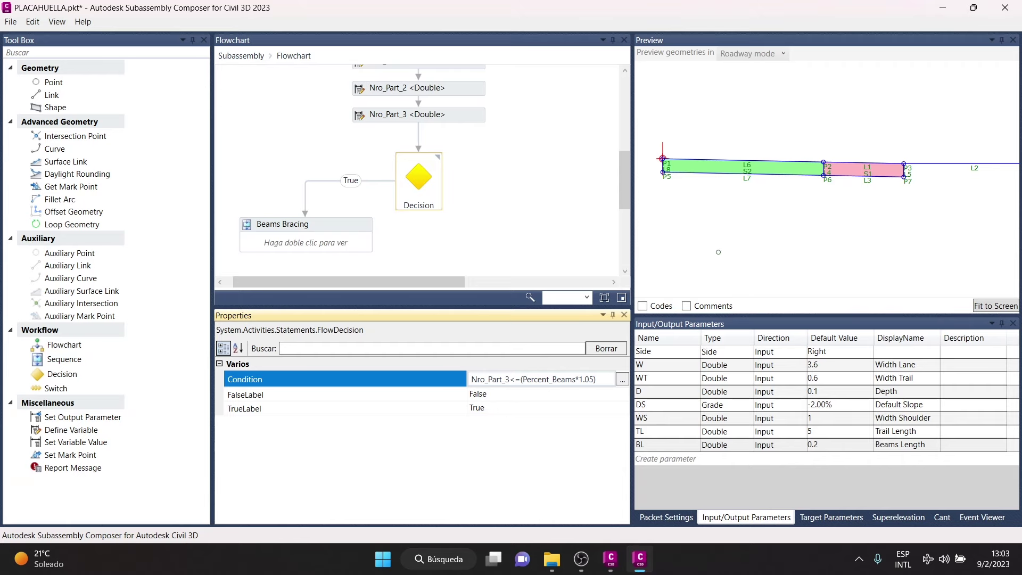
left_click(611, 558)
Zoom around the 0.2000 beam-length dimension, then bring Subassembly Composer back
scroll(687, 362, "down", 3)
scroll(751, 315, "down", 2)
scroll(643, 307, "up", 2)
scroll(566, 277, "up", 6)
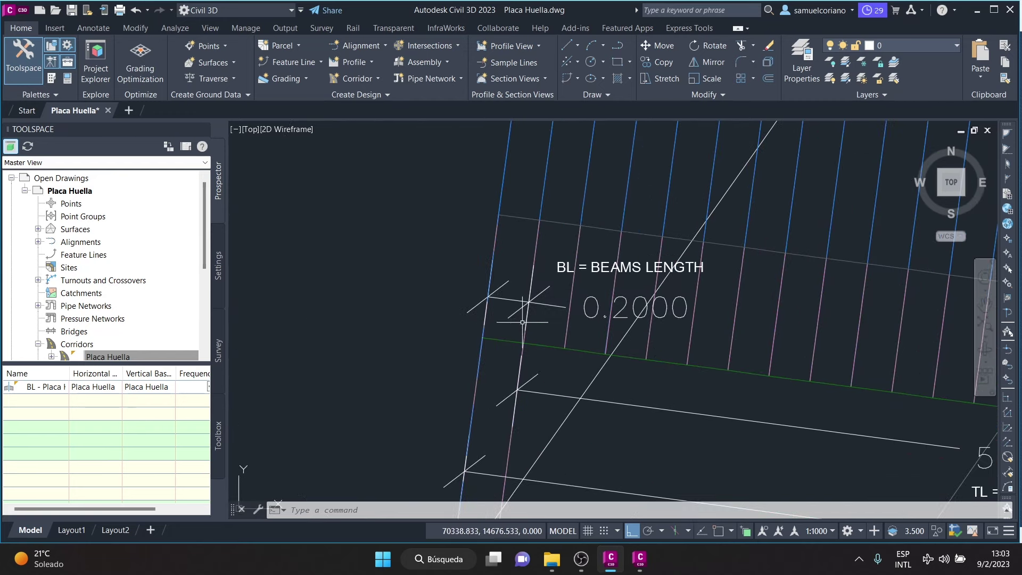
scroll(506, 275, "down", 3)
scroll(831, 228, "up", 3)
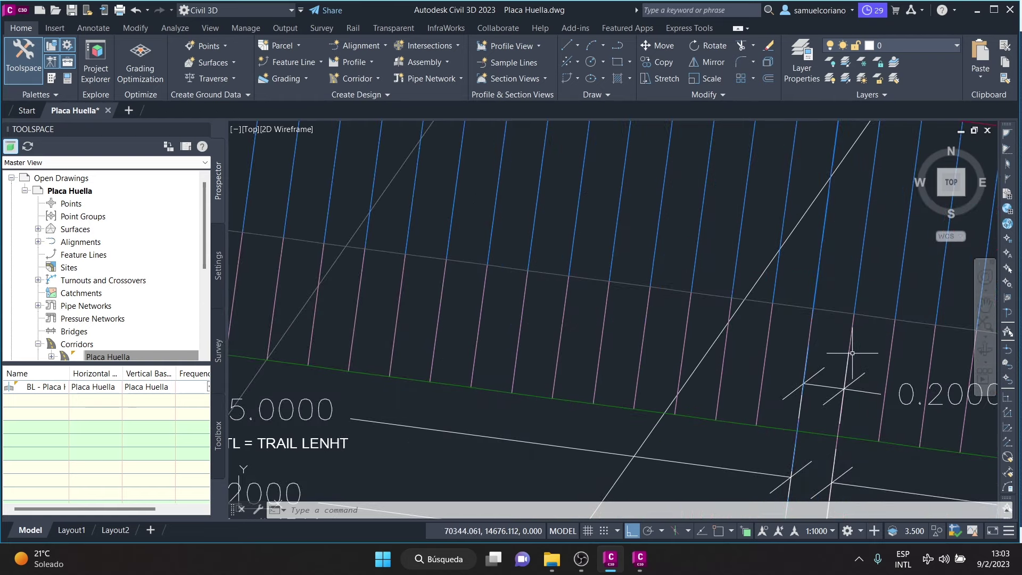
left_click(640, 559)
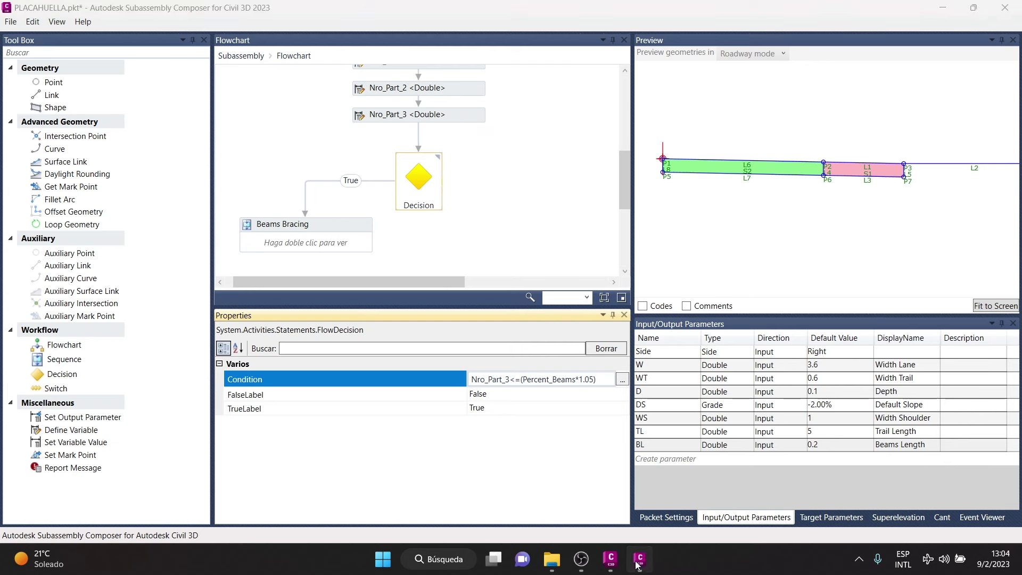
In Civil 3D, zoom near the 0.2000 beam dimension and select the whole corridor
left_click(610, 559)
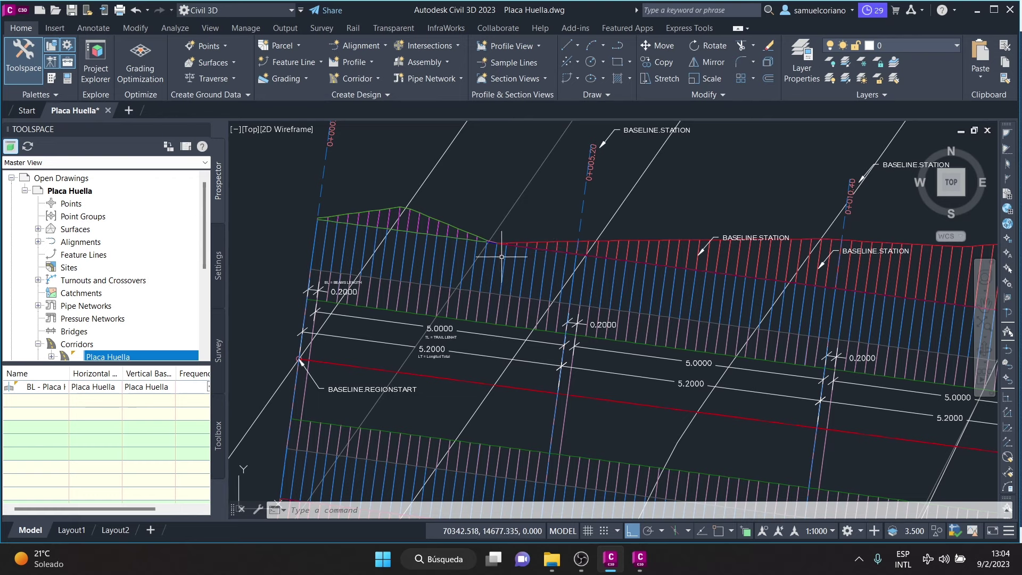
middle_click_drag(494, 263, 494, 264)
scroll(347, 272, "down", 5)
scroll(299, 235, "up", 3)
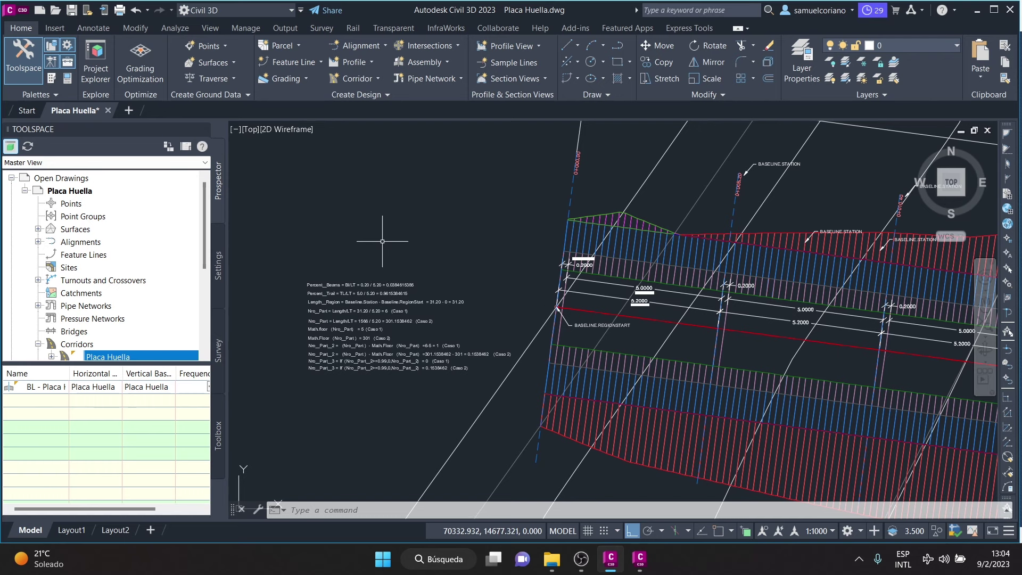
scroll(772, 268, "up", 2)
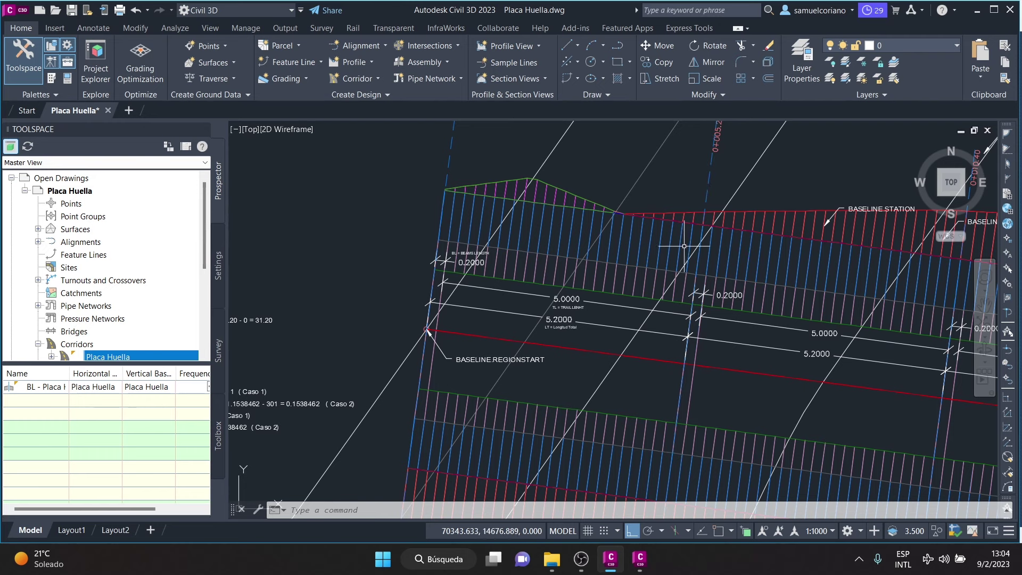
left_click(683, 213)
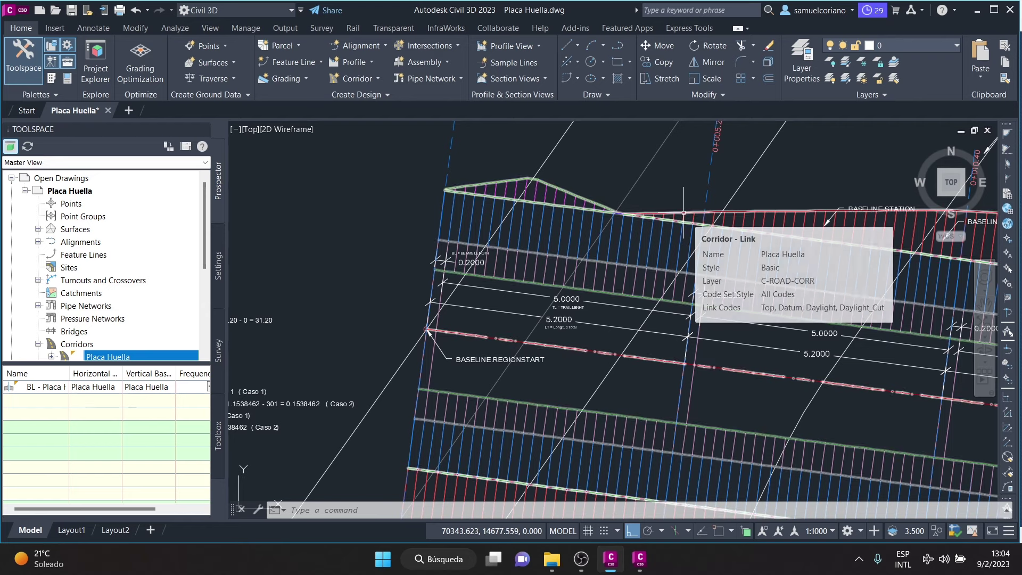
Recheck the corridor's Trail_In feature line area, then return to the Decision's condition
left_click(637, 567)
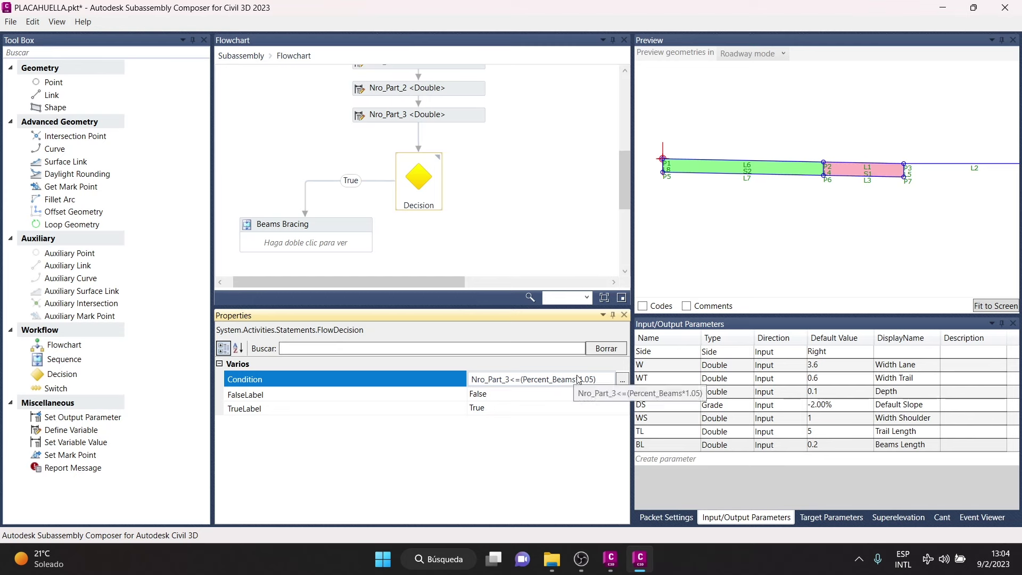
left_click(611, 558)
scroll(675, 304, "up", 2)
scroll(675, 304, "up", 2)
scroll(646, 311, "up", 3)
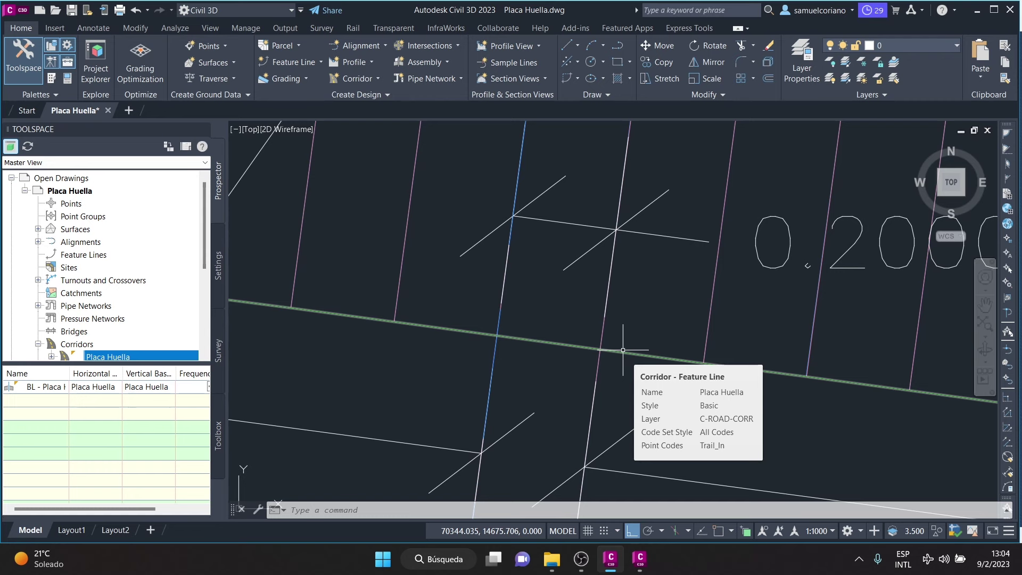
scroll(665, 324, "down", 4)
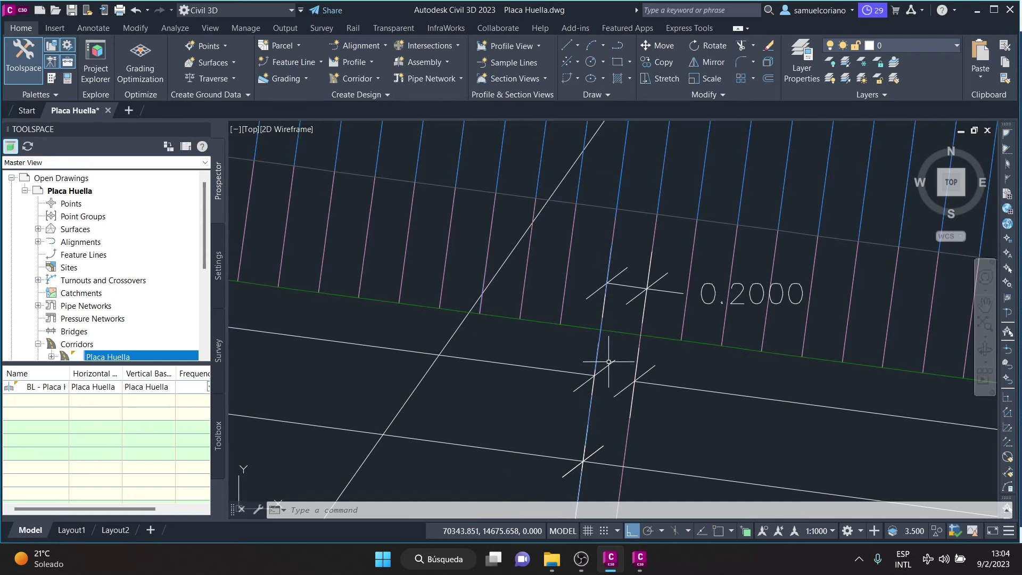
scroll(730, 228, "up", 4)
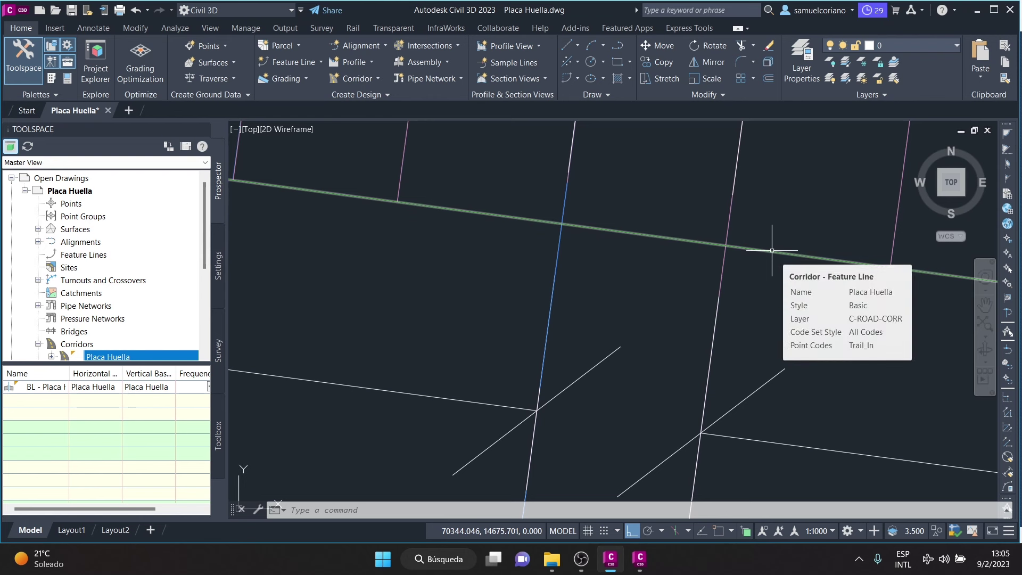
left_click(639, 559)
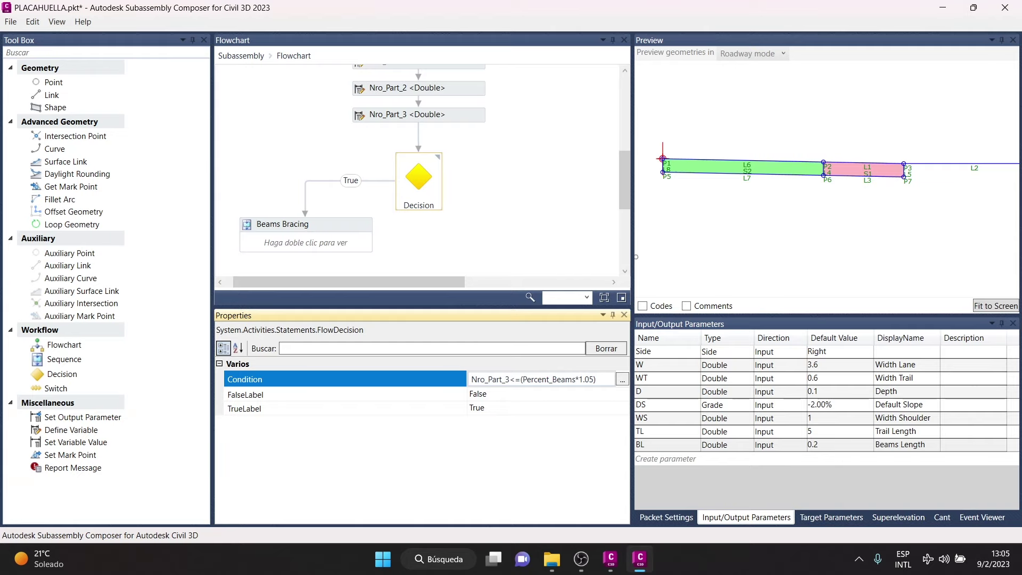
left_click(611, 564)
scroll(655, 387, "down", 5)
scroll(692, 368, "down", 5)
scroll(745, 343, "up", 8)
scroll(798, 340, "up", 5)
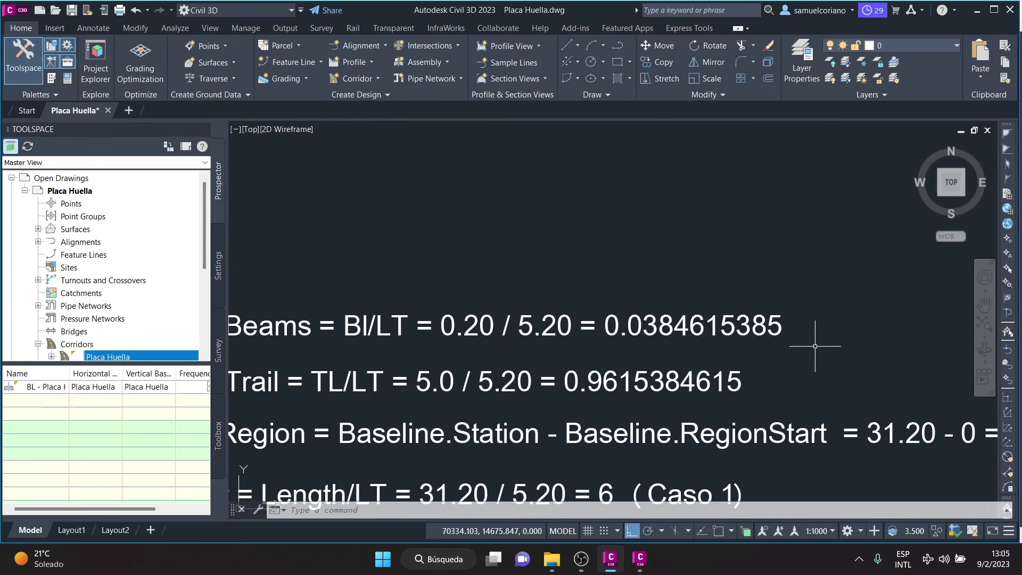
scroll(781, 332, "up", 4)
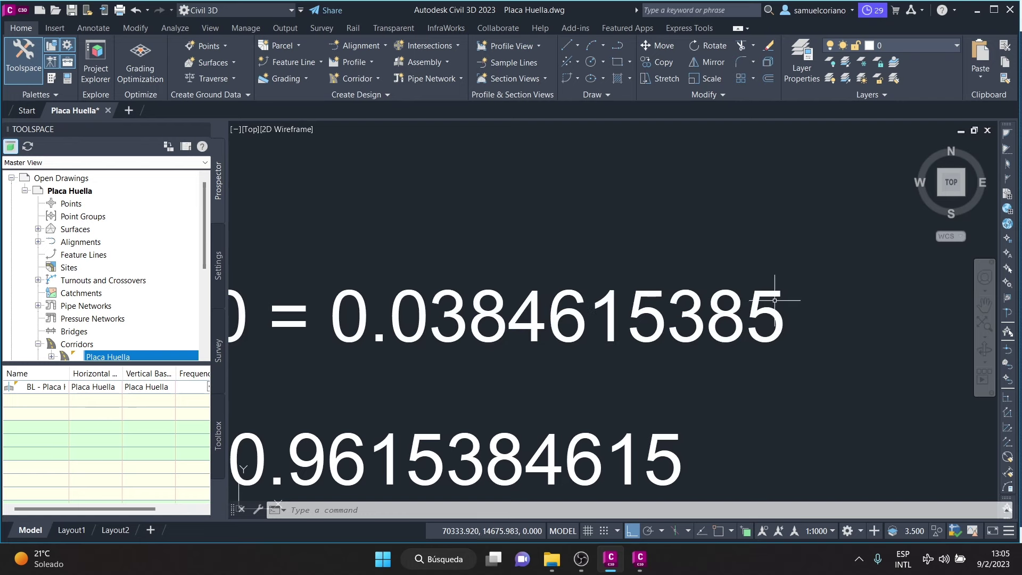
scroll(767, 298, "down", 3)
scroll(619, 266, "down", 8)
scroll(660, 330, "up", 4)
left_click(639, 559)
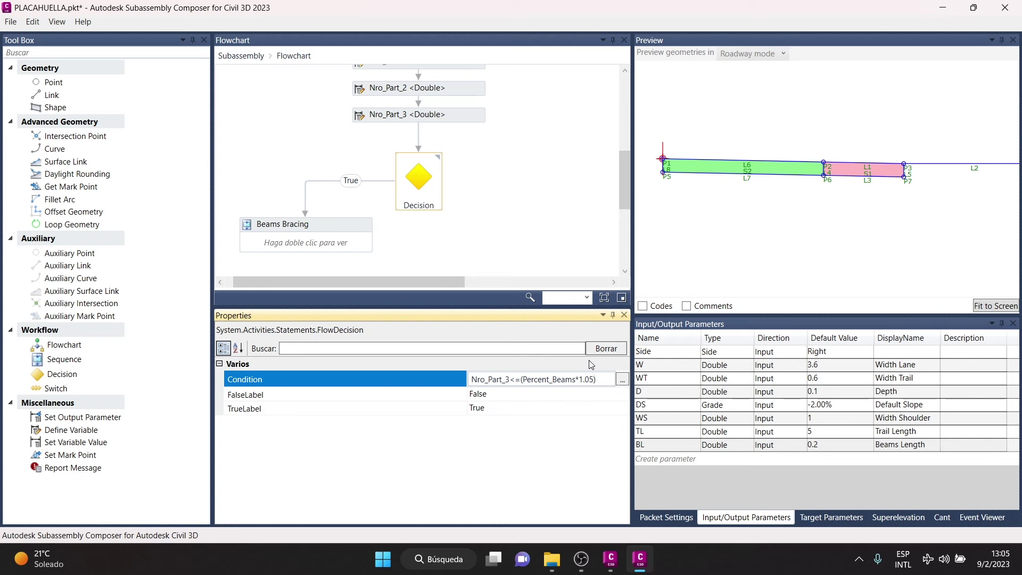
Scroll the flowchart and inspect Beams Bracing's properties, then bring File Explorer forward
scroll(551, 242, "up", 1)
scroll(552, 244, "up", 2)
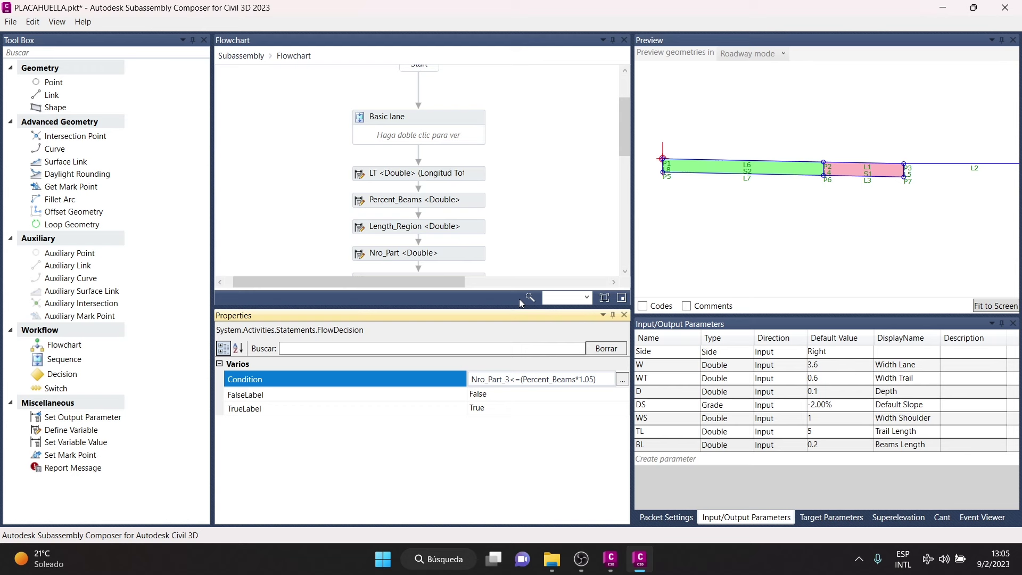
scroll(520, 251, "down", 1)
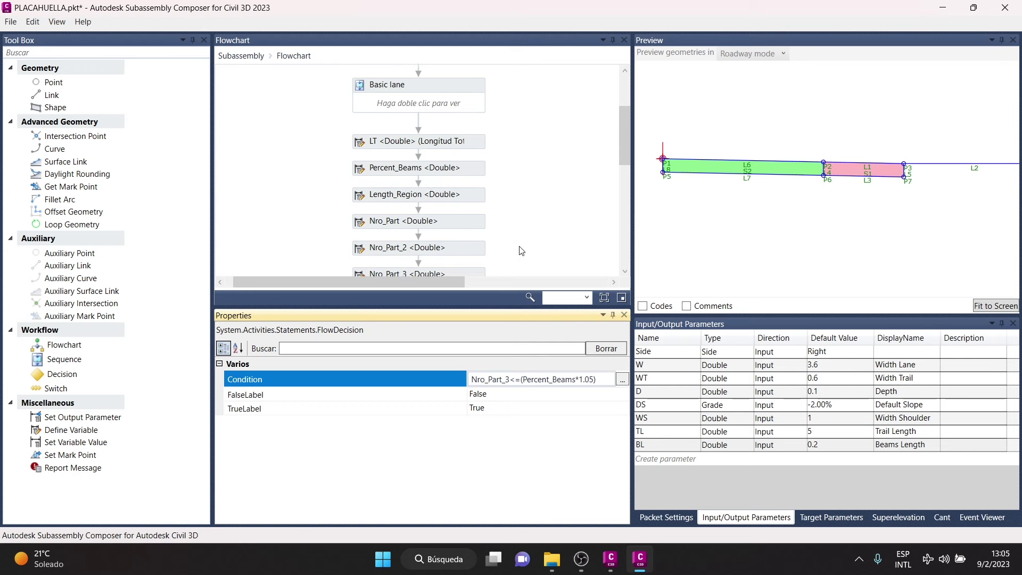
scroll(520, 251, "down", 5)
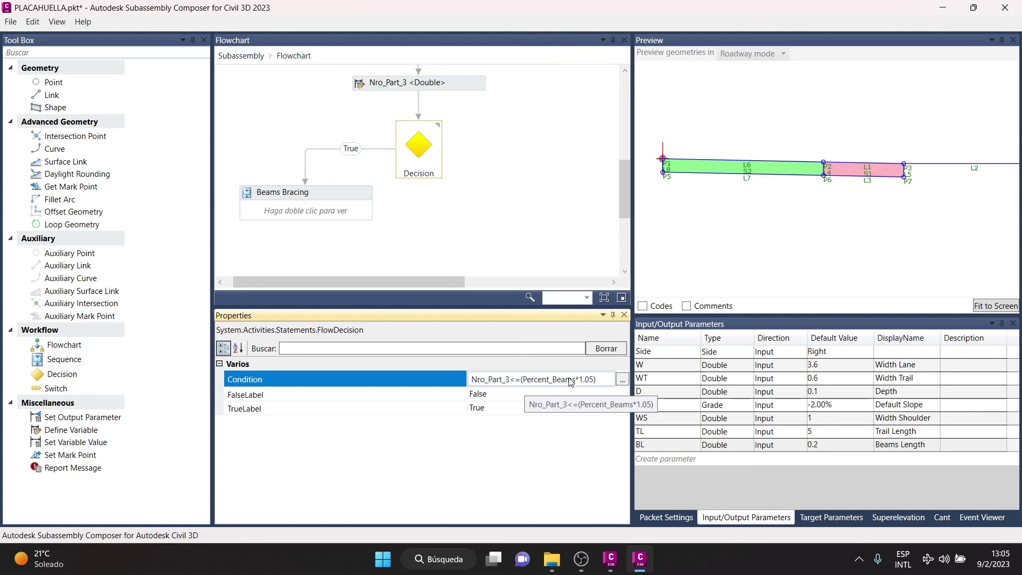
left_click(329, 190)
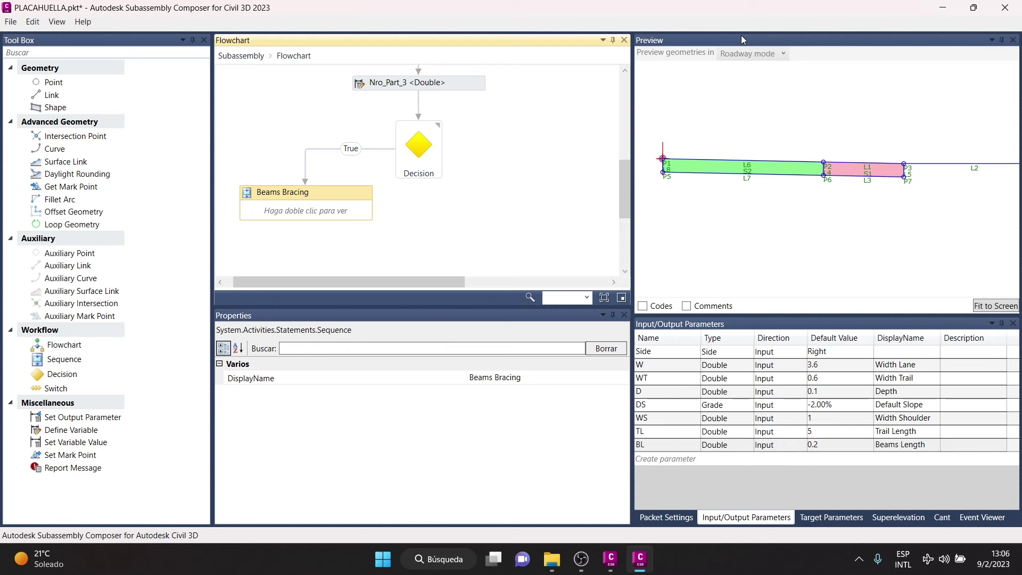
left_click(552, 559)
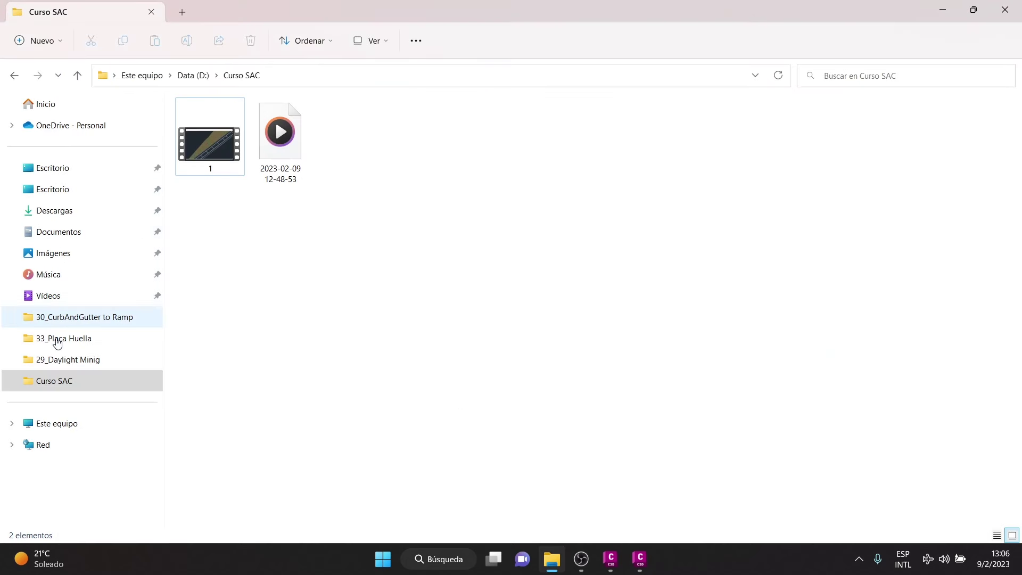
Open the 33_Placa Huella folder listing PLACAHUELLA.pkt (9.44 KB), then return to the drawing
left_click(76, 343)
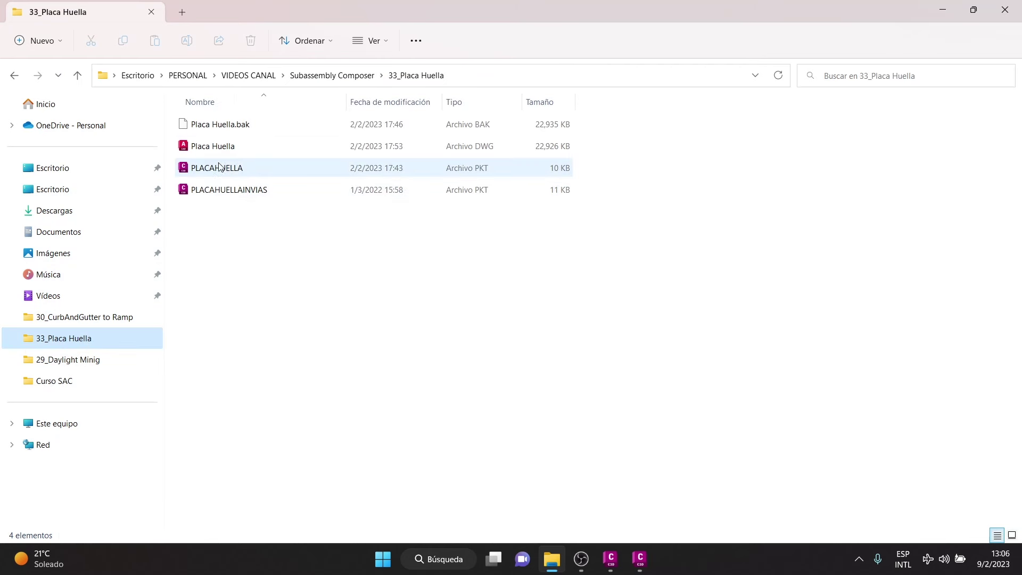
mouse_move(215, 167)
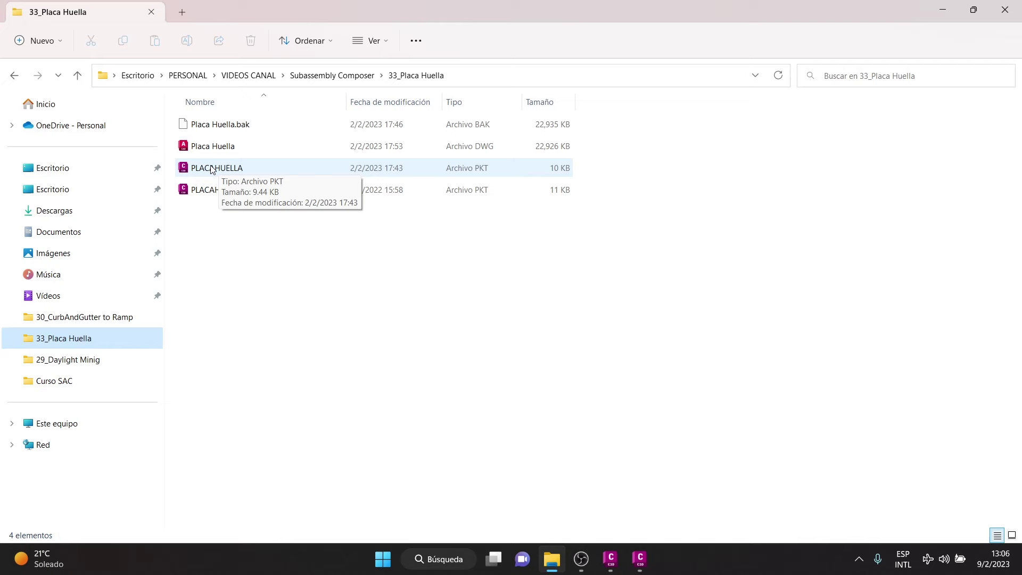
left_click(639, 560)
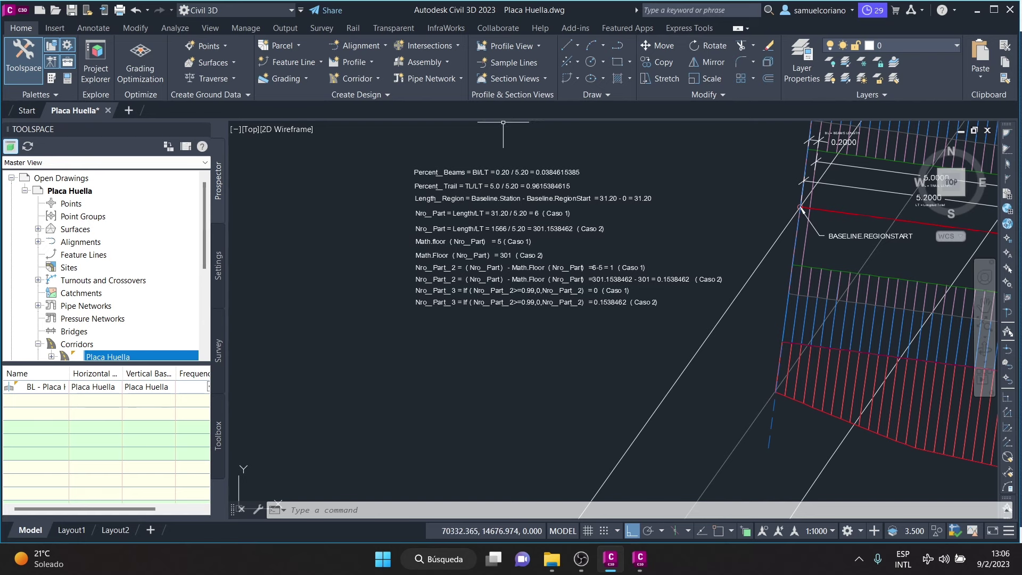
Pan and zoom across the corridor and formula notes, then return to the Subassembly Composer flowchart
scroll(533, 198, "down", 3)
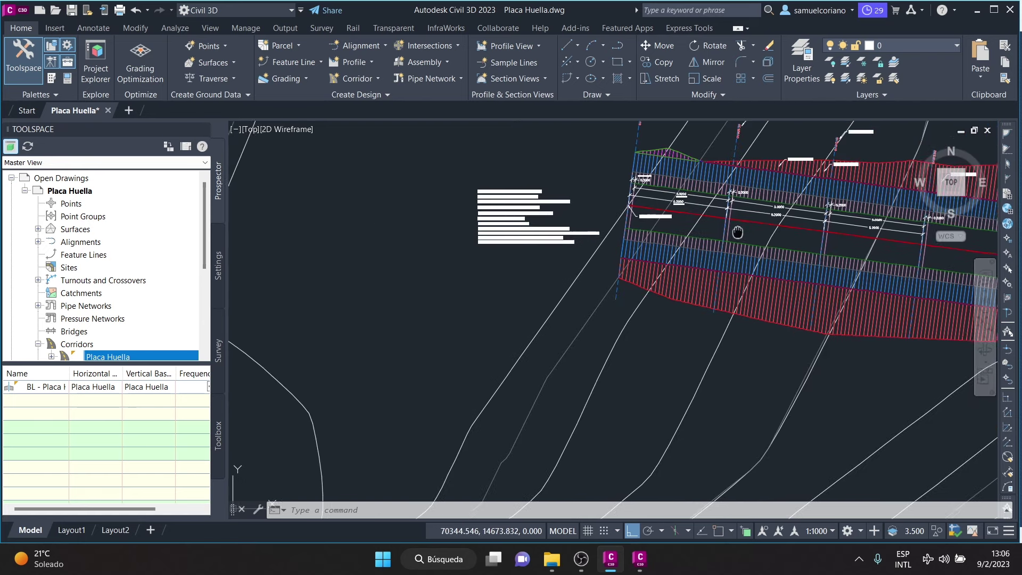
middle_click_drag(737, 231, 612, 229)
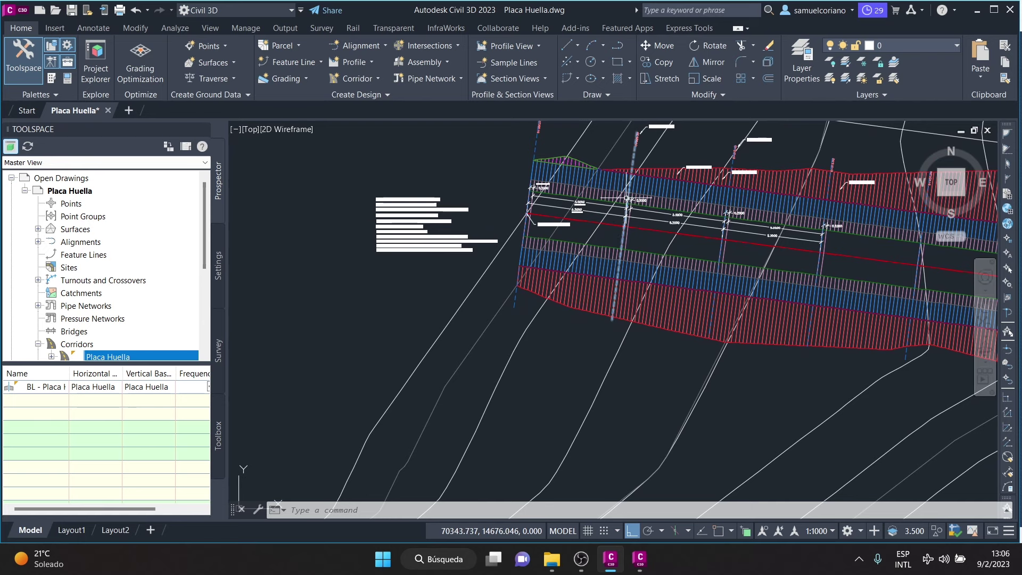
scroll(391, 231, "up", 2)
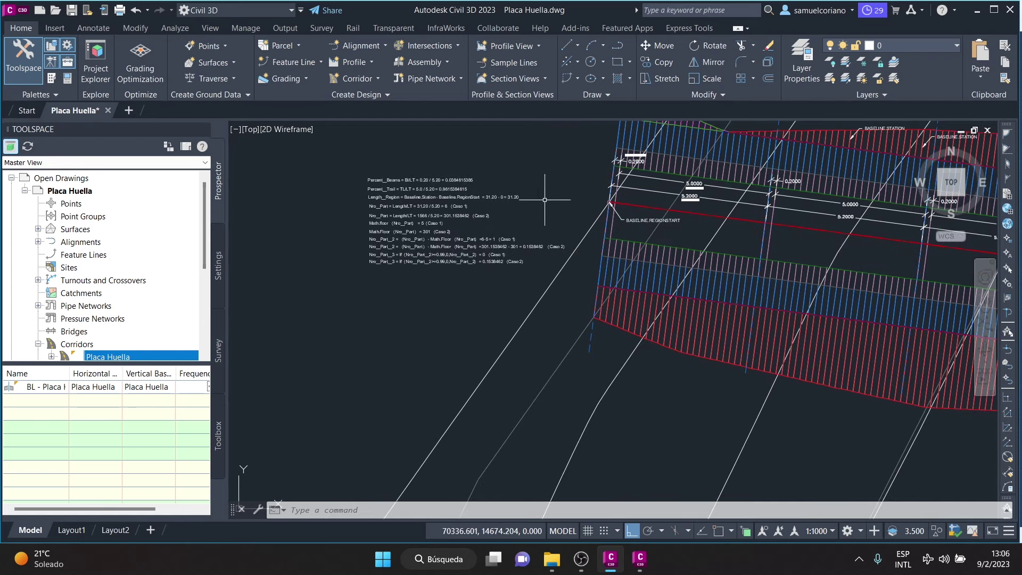
scroll(589, 284, "down", 2)
scroll(638, 266, "up", 2)
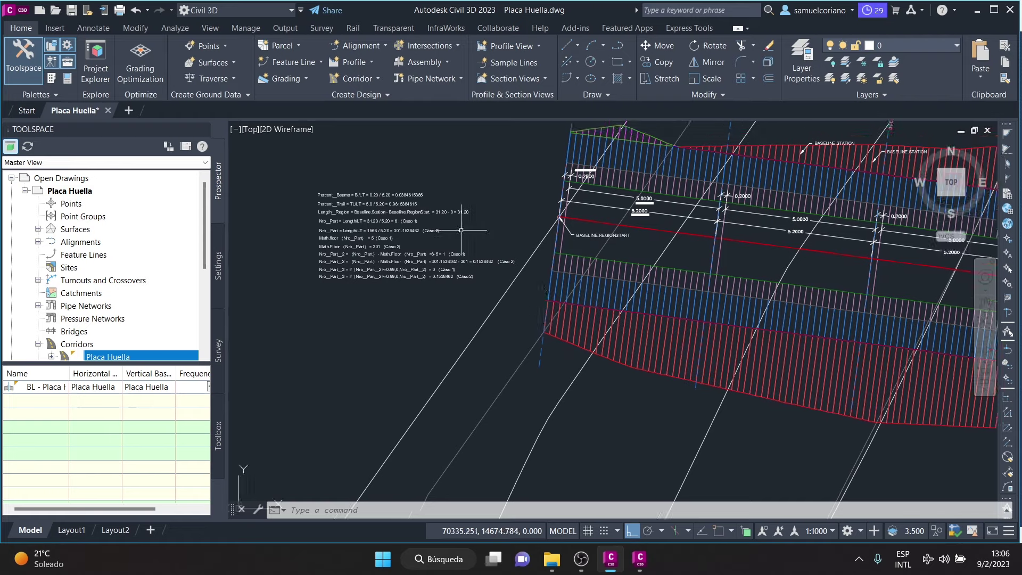
left_click(648, 570)
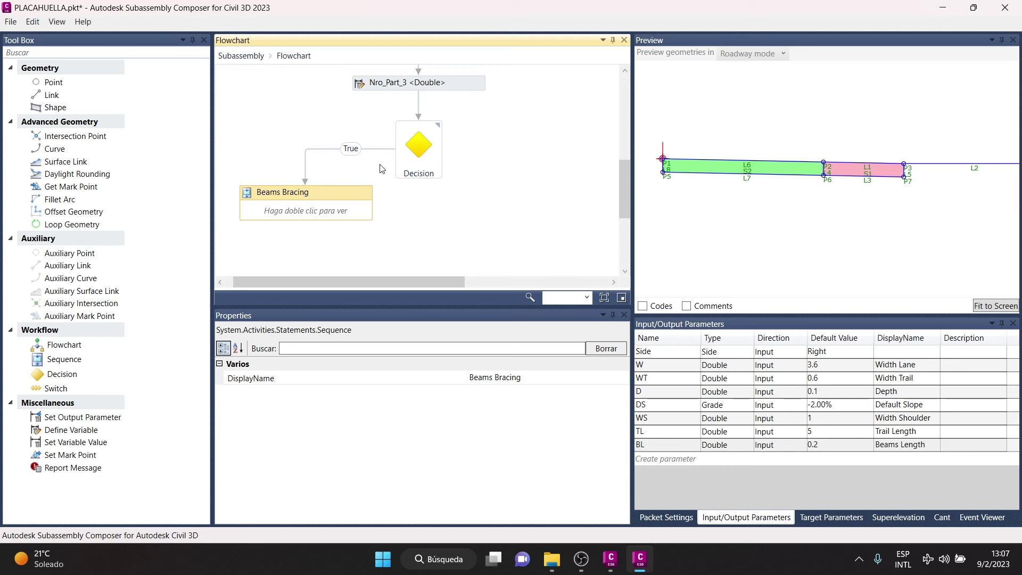
Review the Control sequence properties and the Decision's condition, then return to the Civil 3D corridor drawing
scroll(400, 154, "down", 5)
left_click(415, 163)
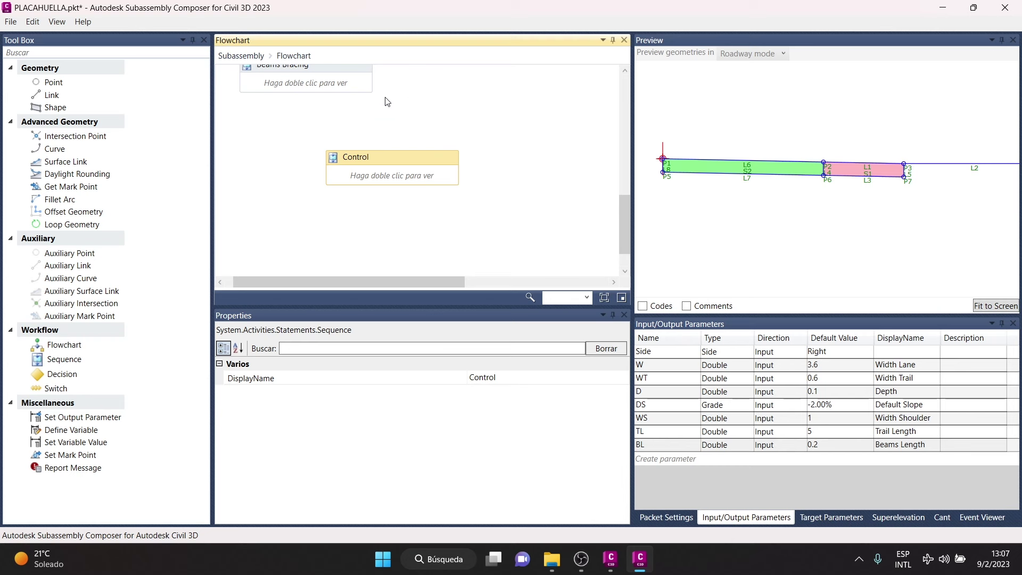
scroll(383, 110, "up", 2)
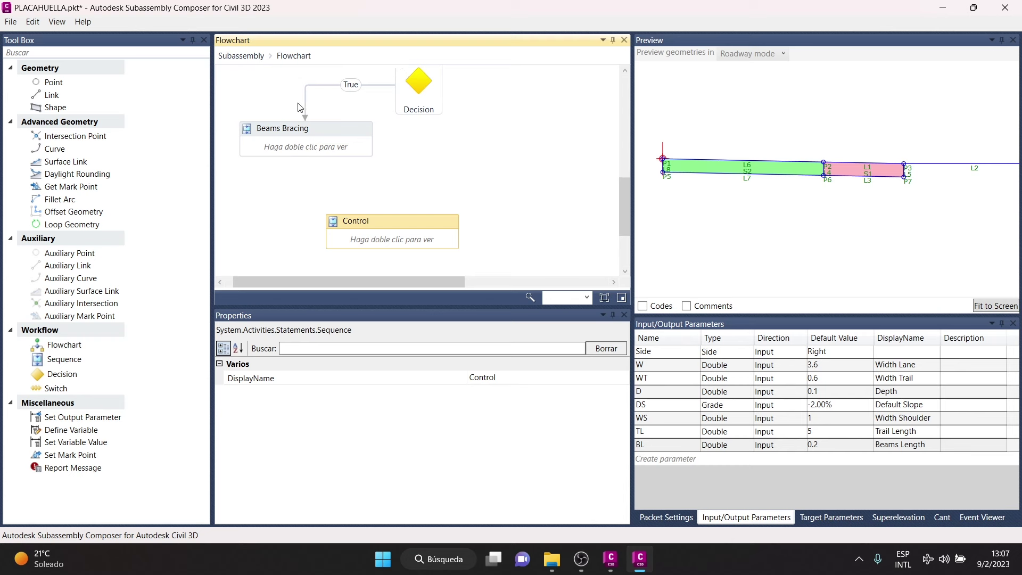
scroll(460, 143, "up", 3)
left_click(432, 150)
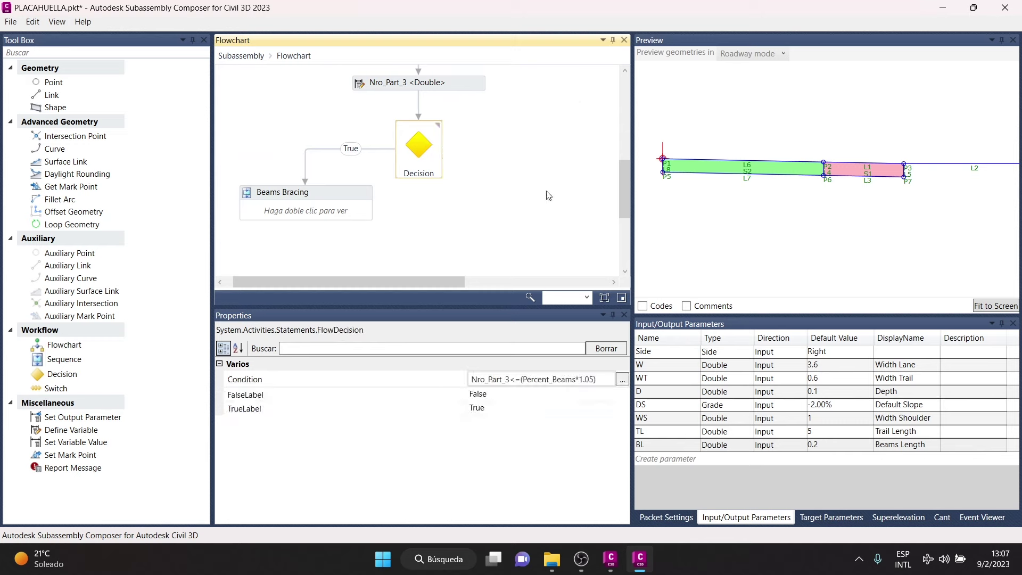
left_click(606, 564)
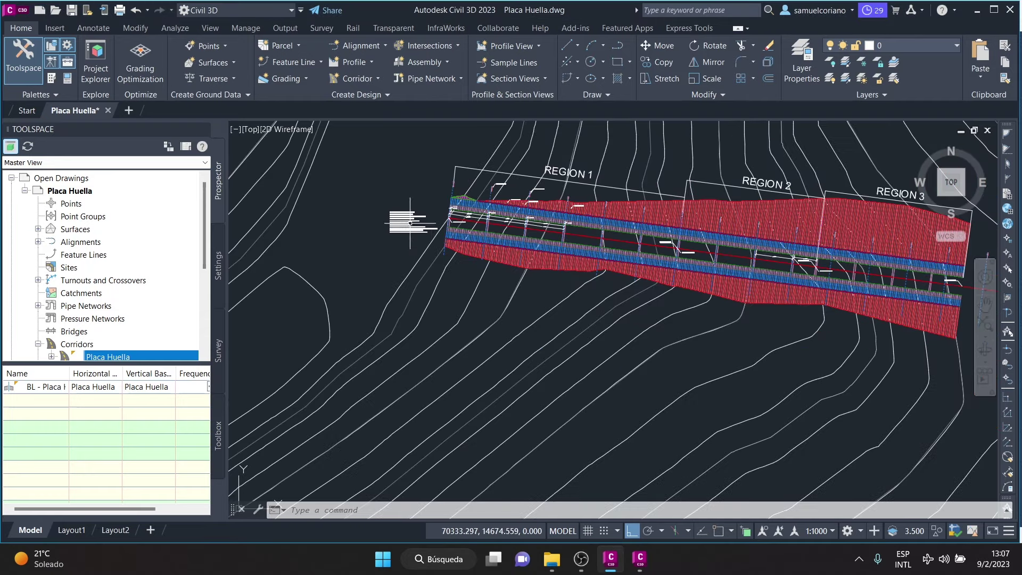
scroll(546, 189, "up", 2)
scroll(545, 189, "up", 2)
scroll(546, 189, "down", 2)
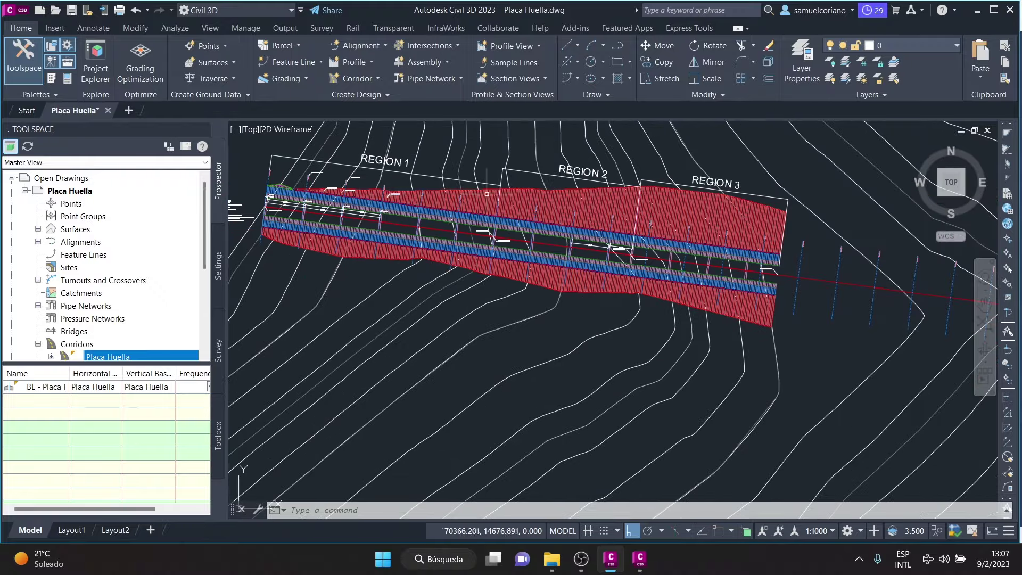
scroll(715, 208, "up", 2)
scroll(716, 208, "up", 2)
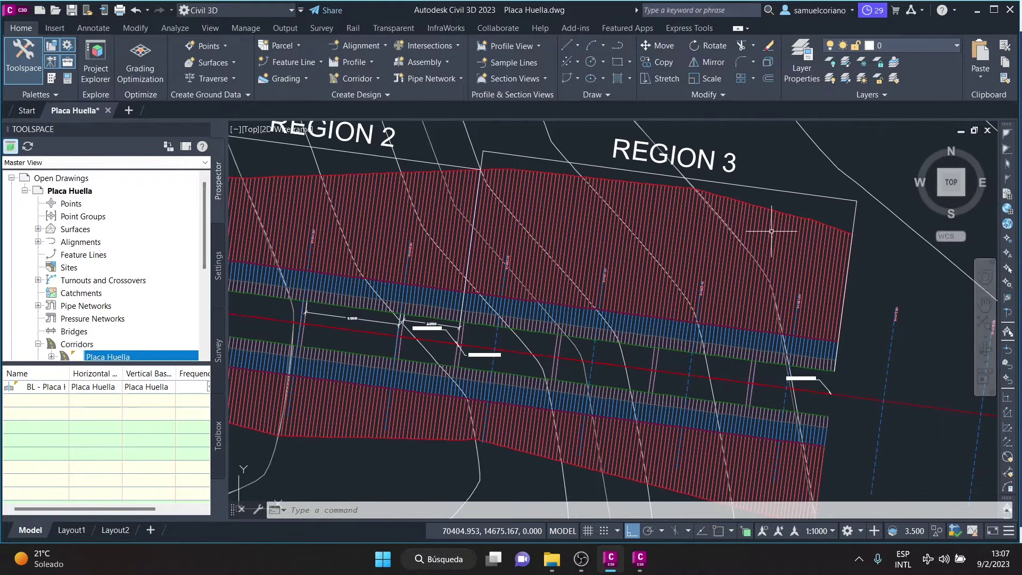
left_click(771, 231)
right_click(764, 240)
left_click(819, 374)
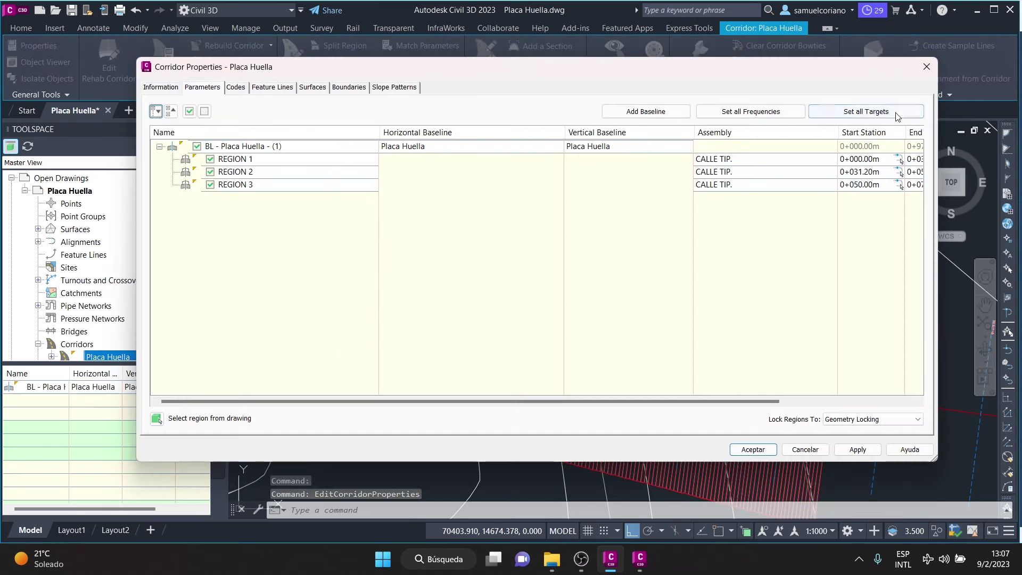
left_click(764, 112)
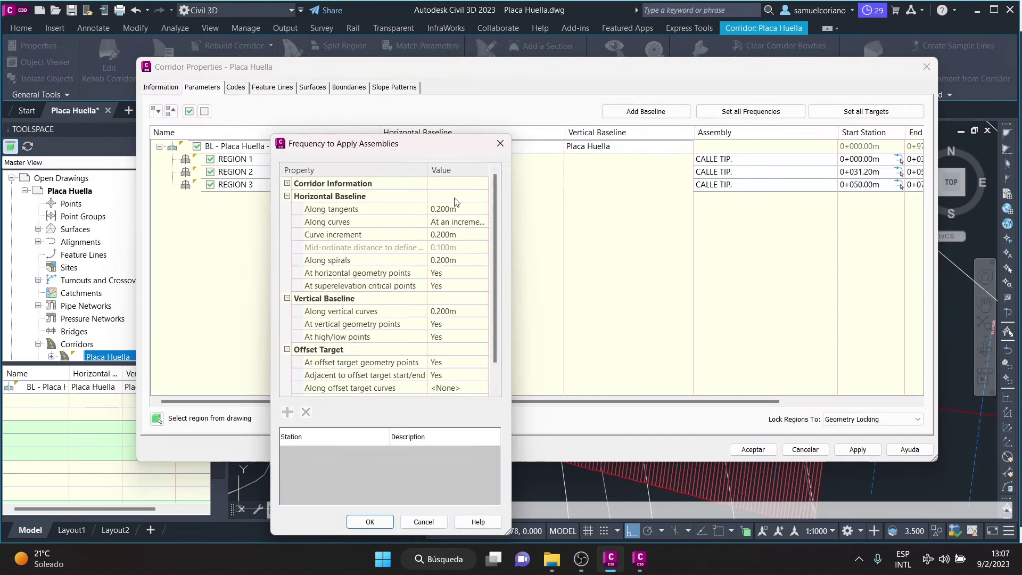
left_click(500, 144)
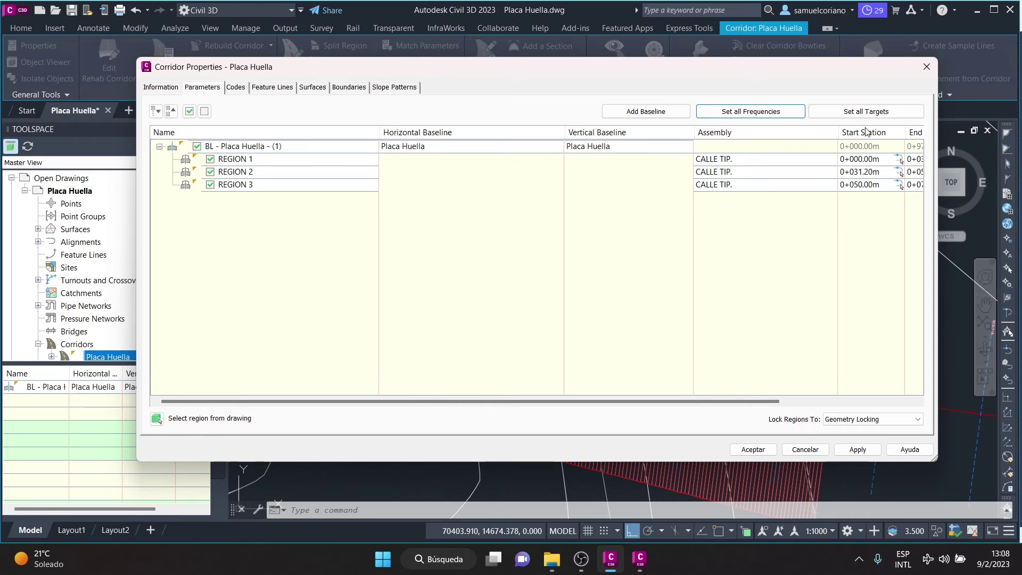
left_click(752, 449)
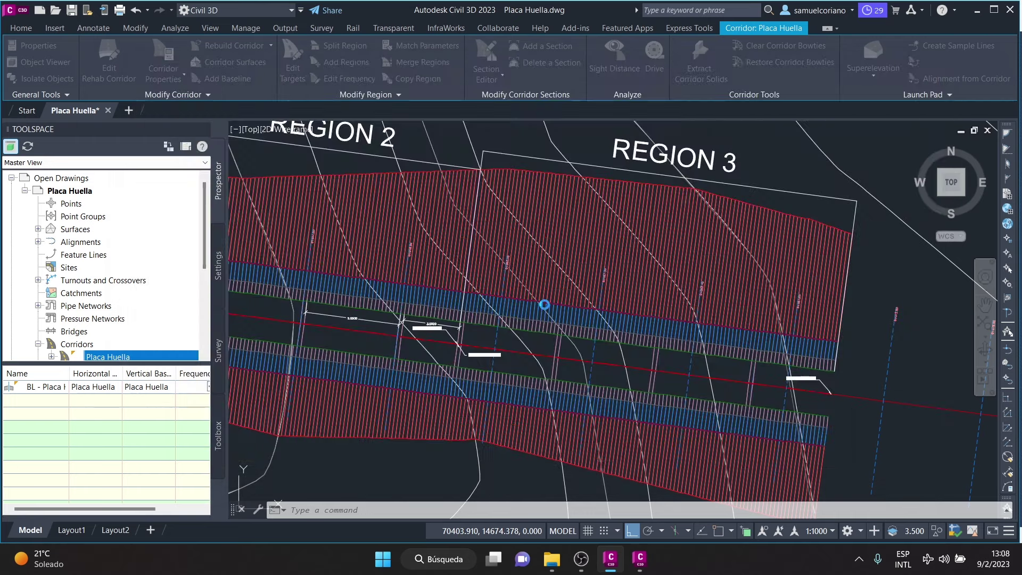
key("Escape")
scroll(451, 251, "down", 2)
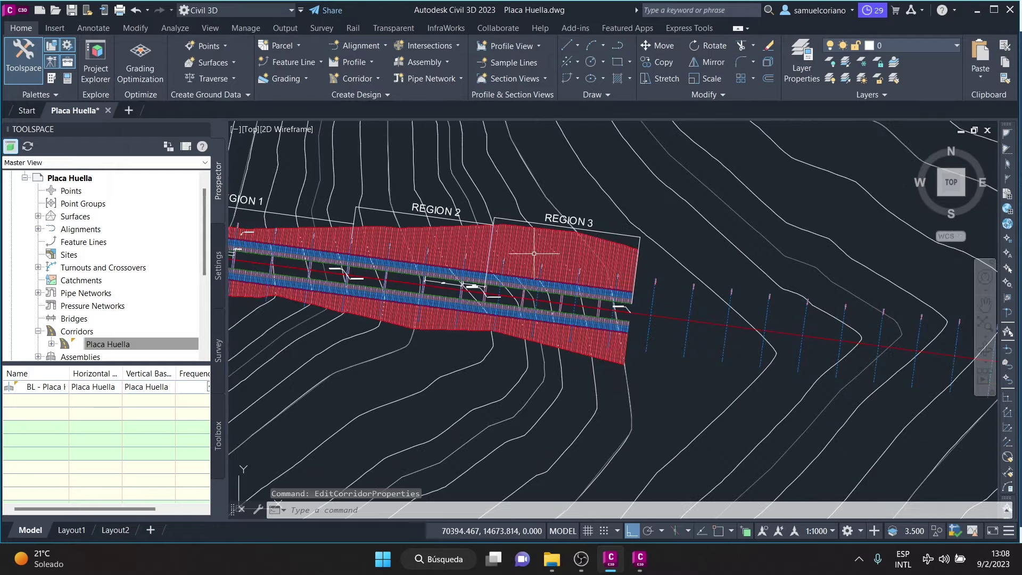
scroll(468, 287, "down", 5)
scroll(468, 287, "down", 3)
middle_click_drag(468, 287, 389, 405)
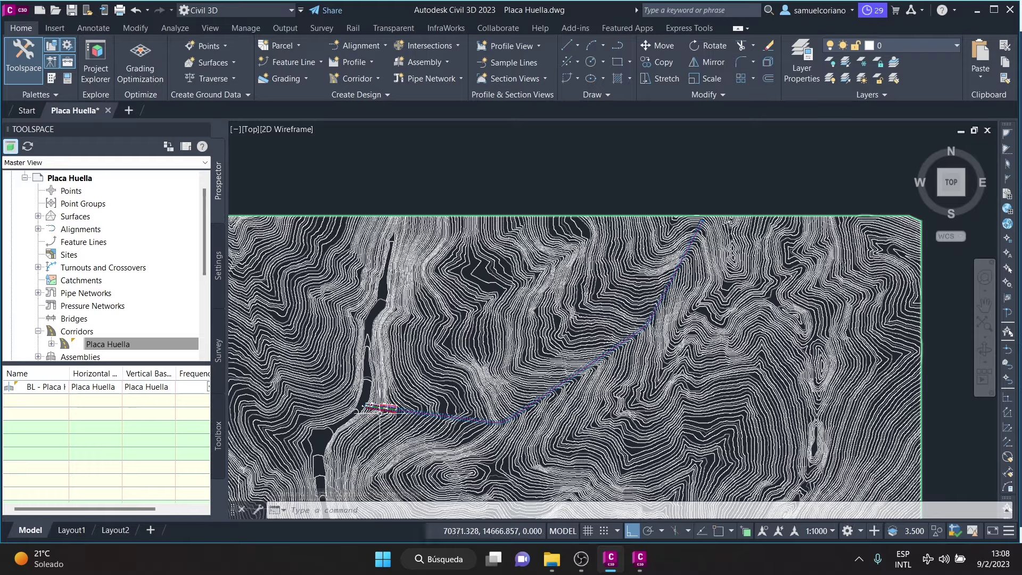
scroll(370, 425, "up", 6)
scroll(479, 324, "up", 6)
scroll(484, 298, "up", 4)
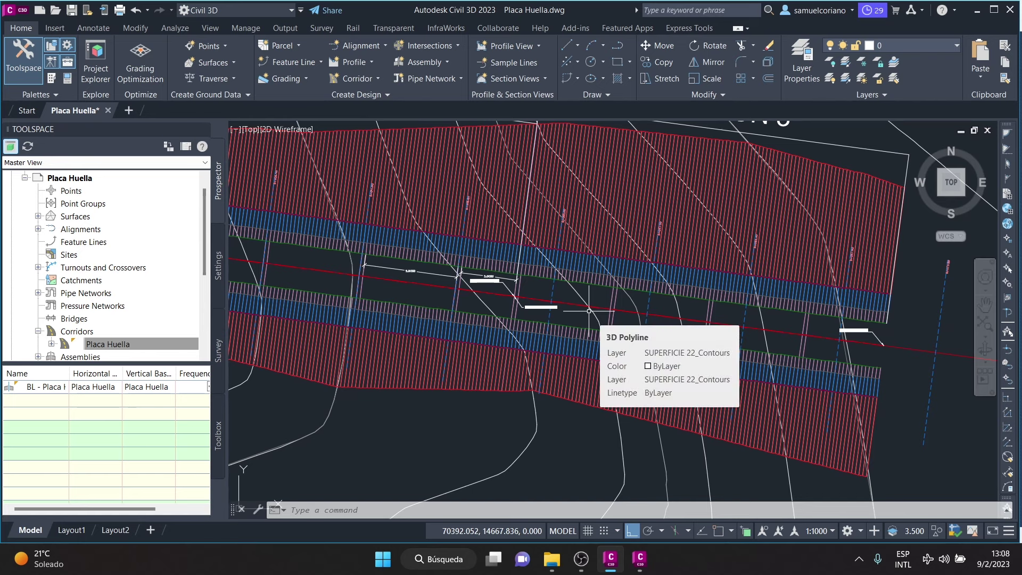
scroll(589, 311, "down", 3)
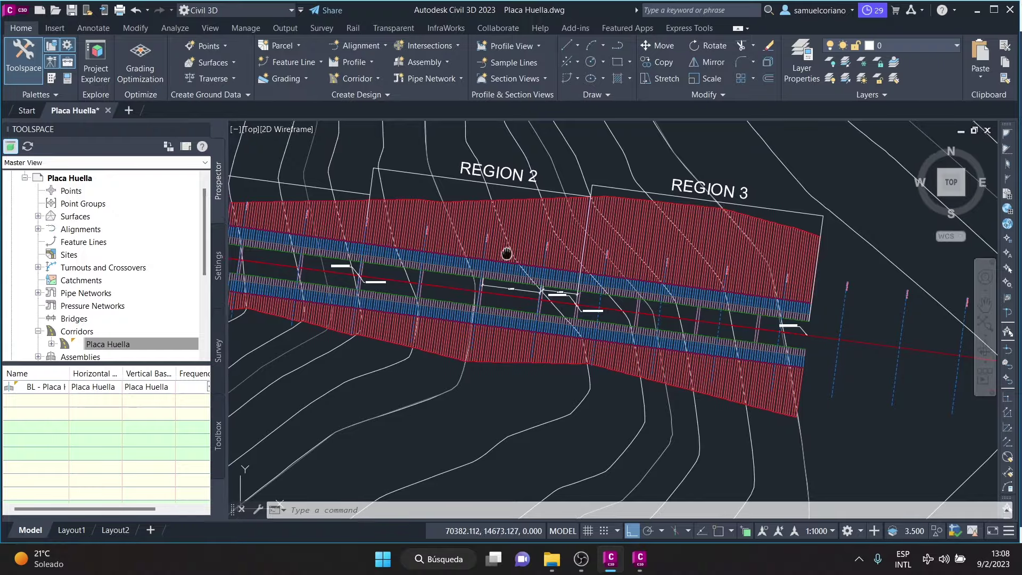
middle_click_drag(507, 253, 617, 297)
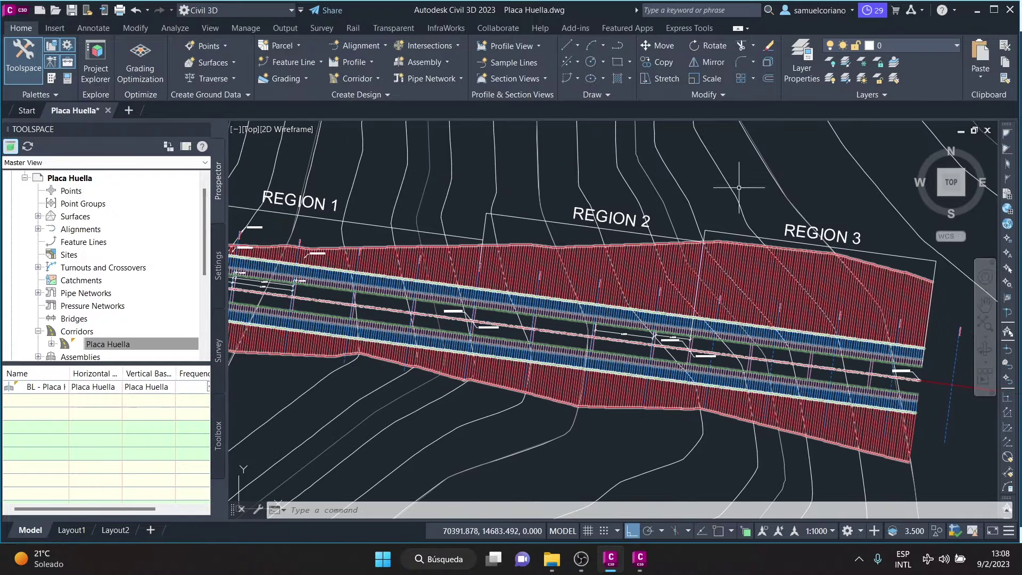
scroll(739, 187, "up", 1)
scroll(837, 304, "up", 1)
scroll(732, 294, "up", 1)
scroll(628, 296, "down", 1)
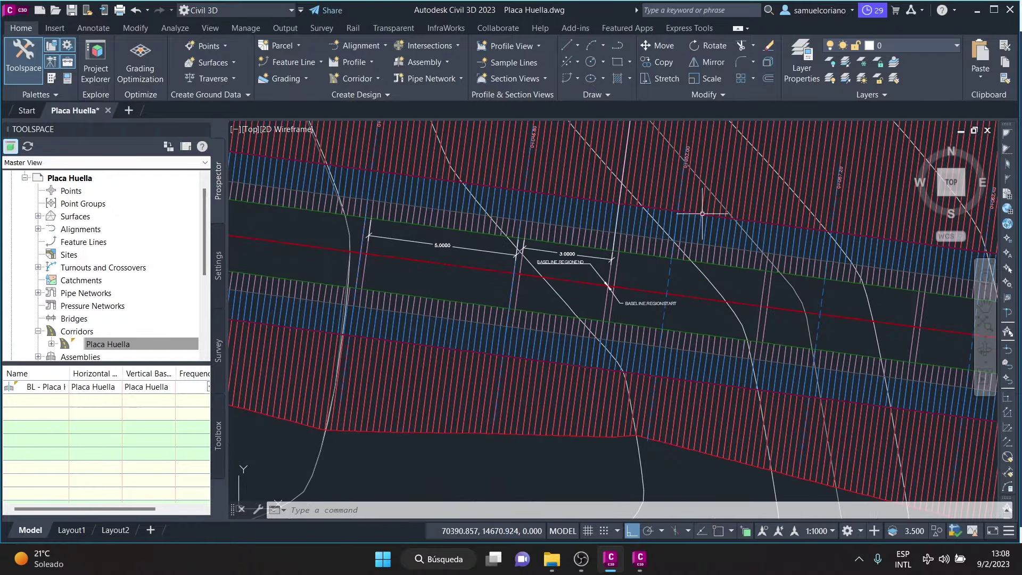
scroll(662, 235, "down", 1)
scroll(674, 368, "down", 2)
scroll(586, 346, "up", 1)
scroll(425, 319, "up", 1)
scroll(298, 298, "up", 1)
scroll(259, 289, "up", 1)
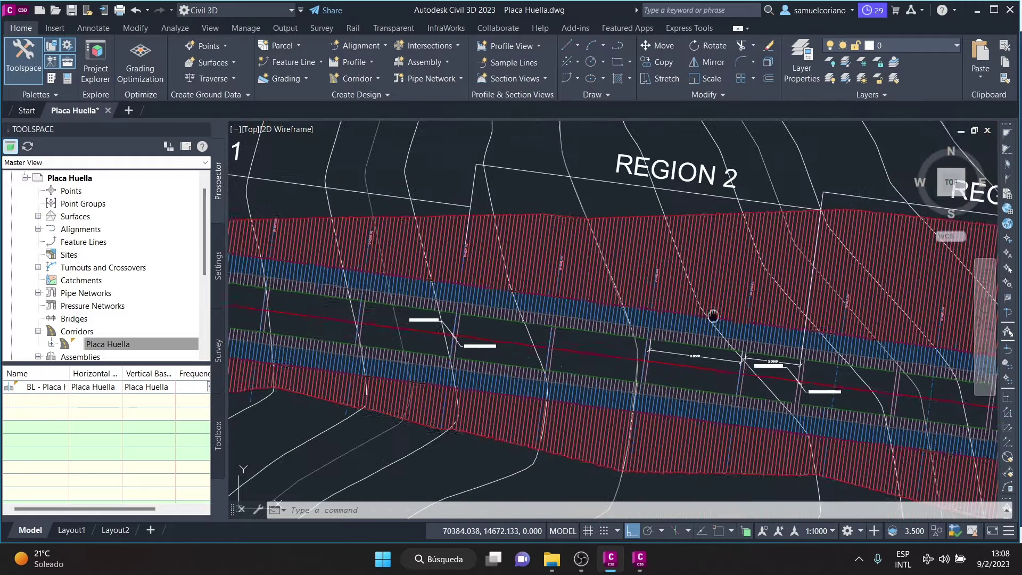
scroll(713, 317, "up", 1)
scroll(590, 313, "up", 2)
scroll(726, 331, "up", 1)
scroll(505, 248, "down", 3)
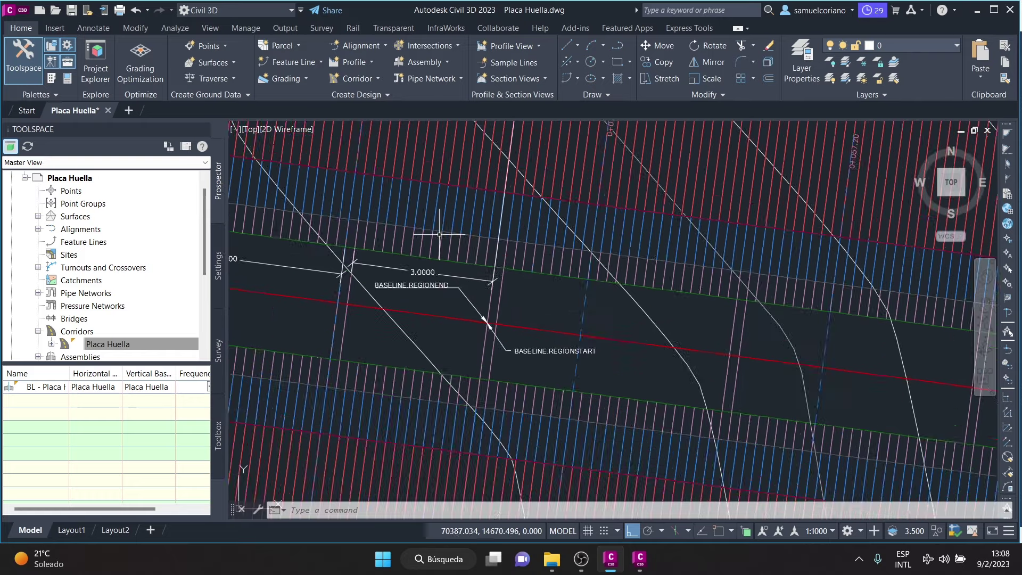
scroll(446, 226, "up", 4)
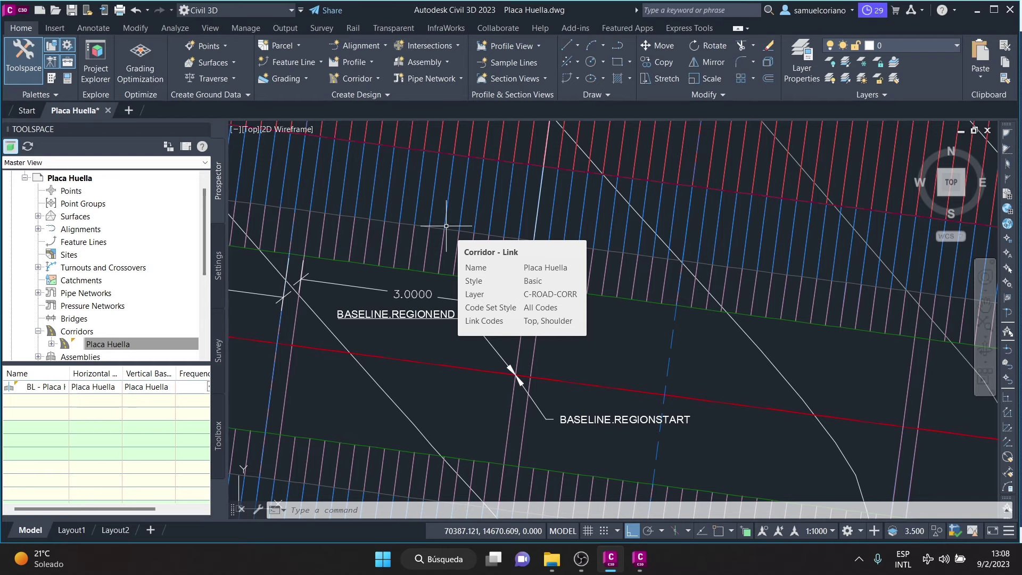
scroll(482, 237, "down", 2)
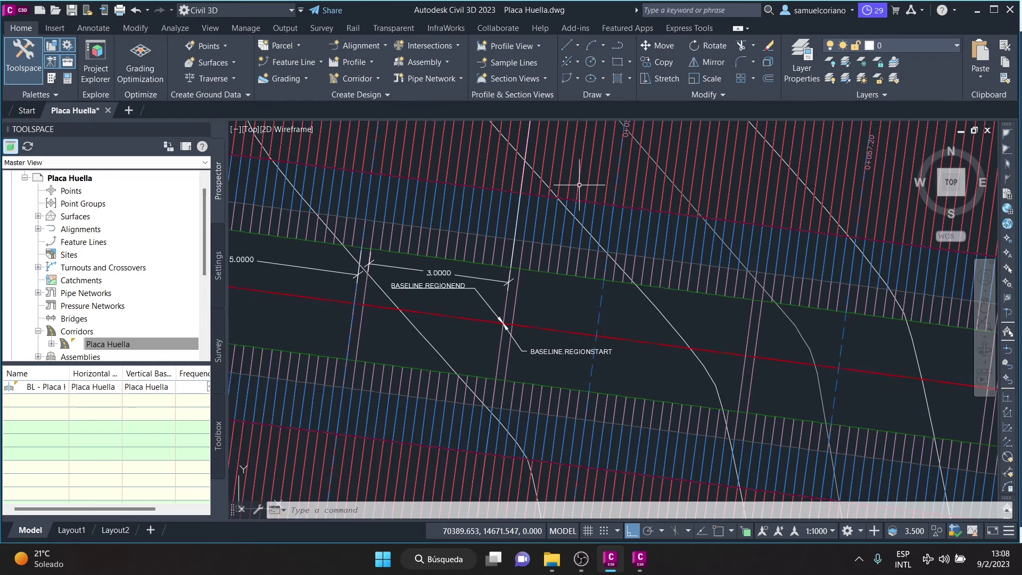
Select the Placa Huella corridor and zoom toward its region start/end labels
left_click(578, 186)
middle_click_drag(548, 223, 530, 251)
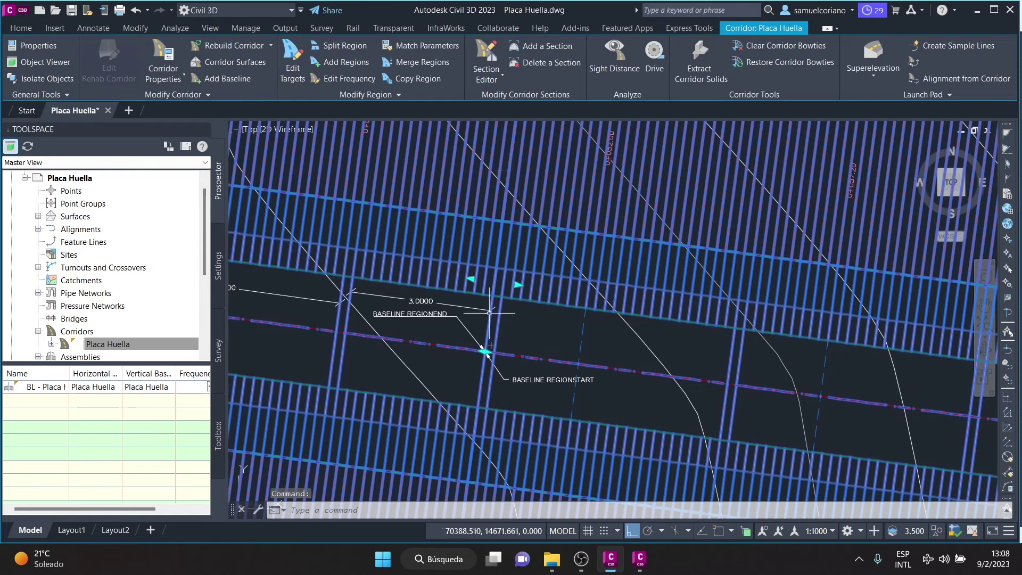
scroll(484, 338, "down", 5)
scroll(487, 343, "up", 6)
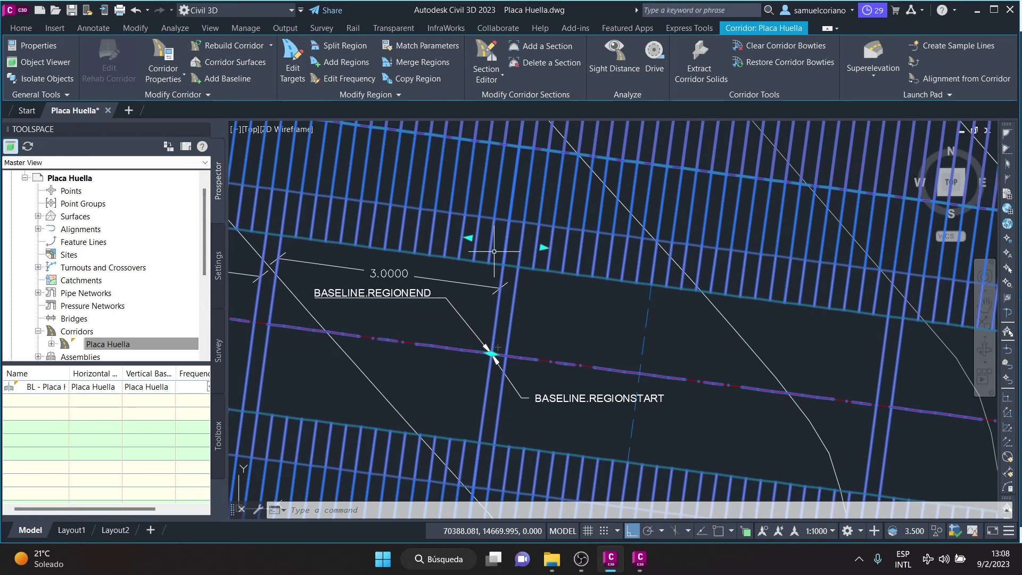
mouse_move(494, 248)
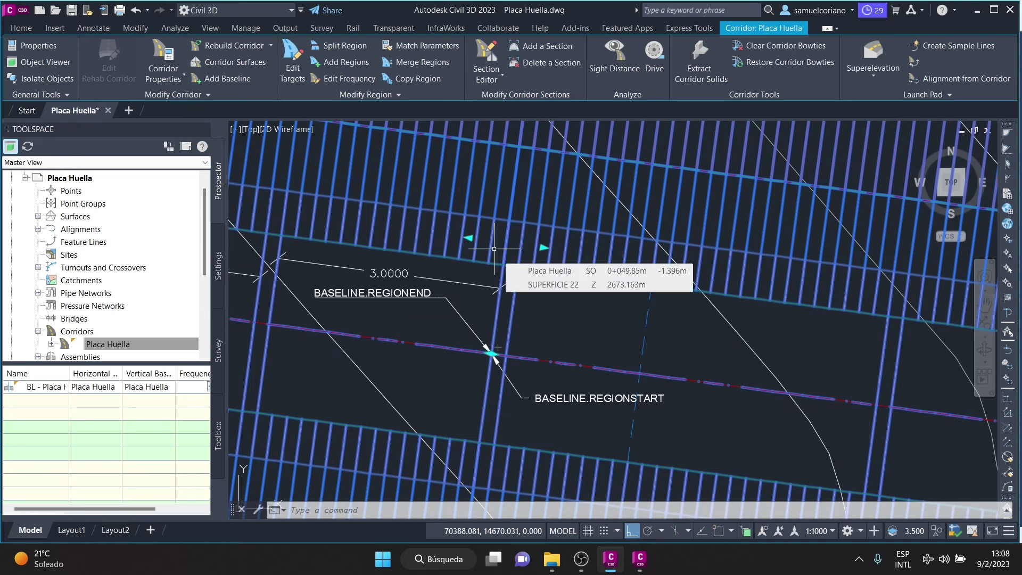
scroll(492, 280, "up", 2)
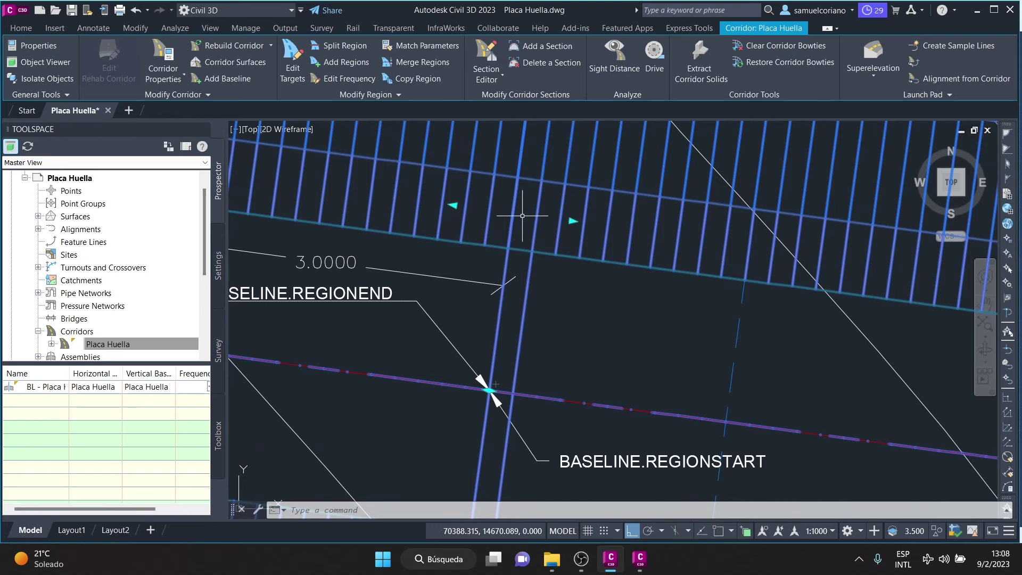
scroll(478, 251, "down", 3)
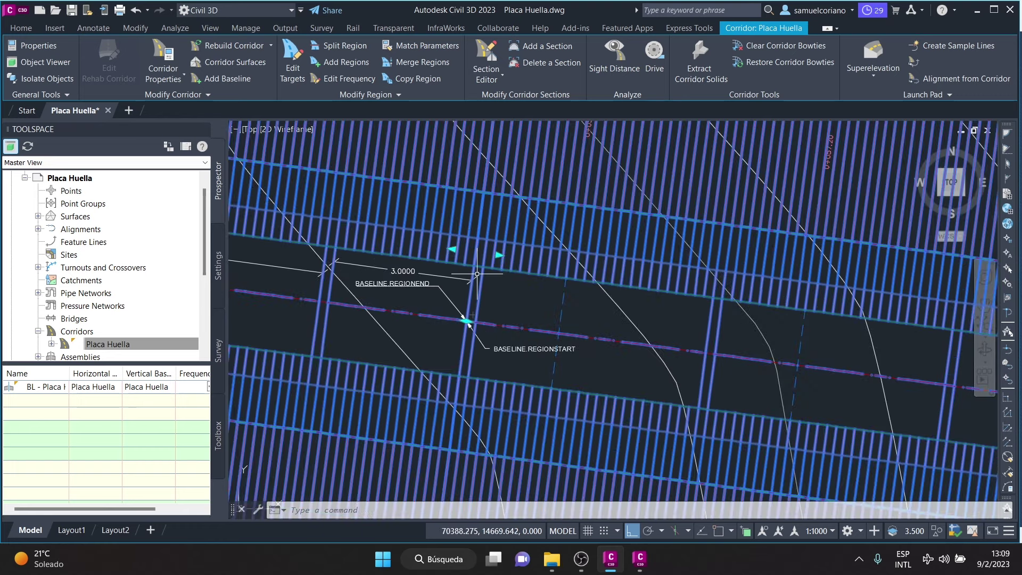
scroll(478, 255, "down", 3)
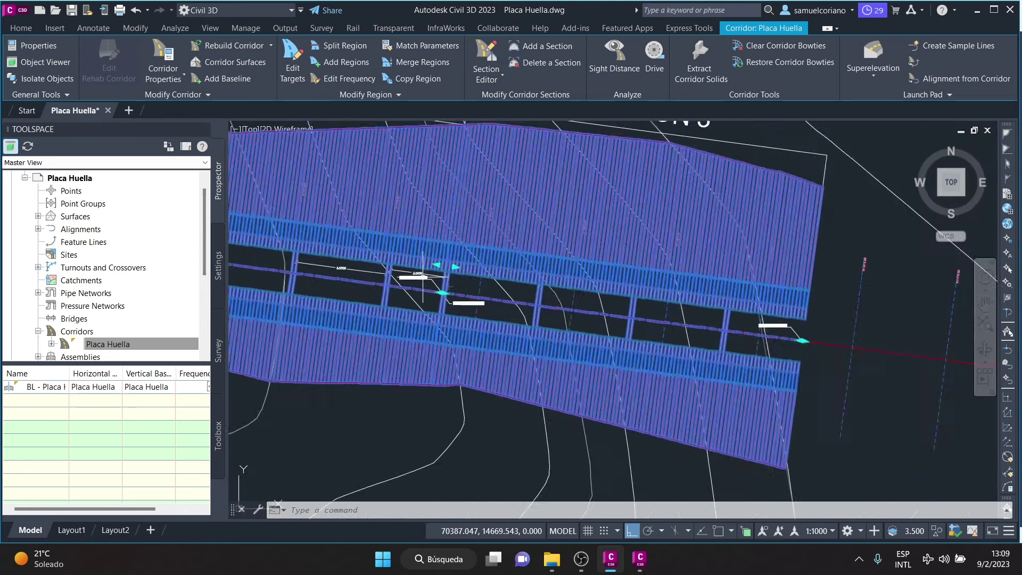
scroll(434, 267, "down", 2)
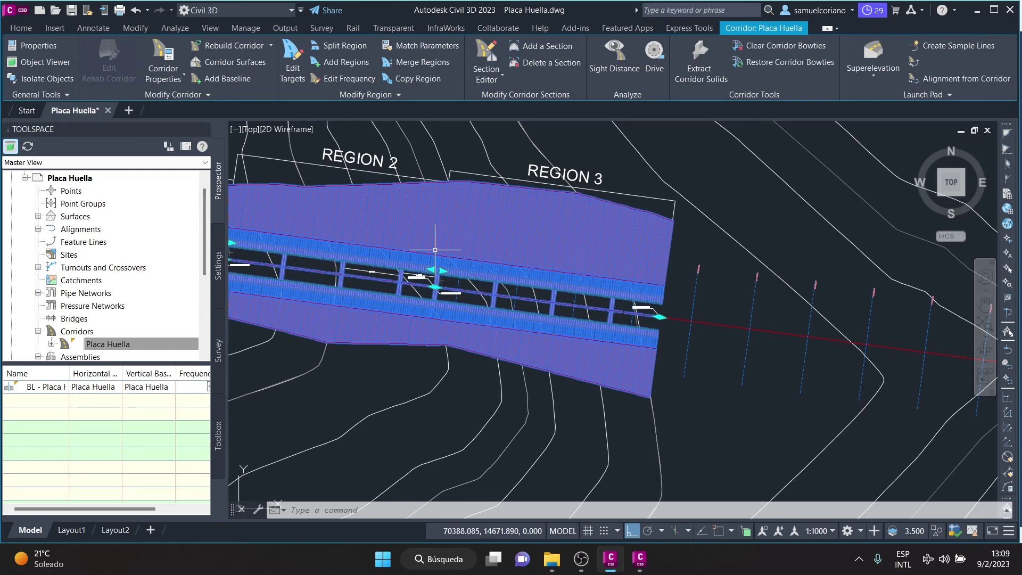
Recentre the view on the corridor's regions and bring Subassembly Composer back to the front
middle_click_drag(416, 272, 560, 284)
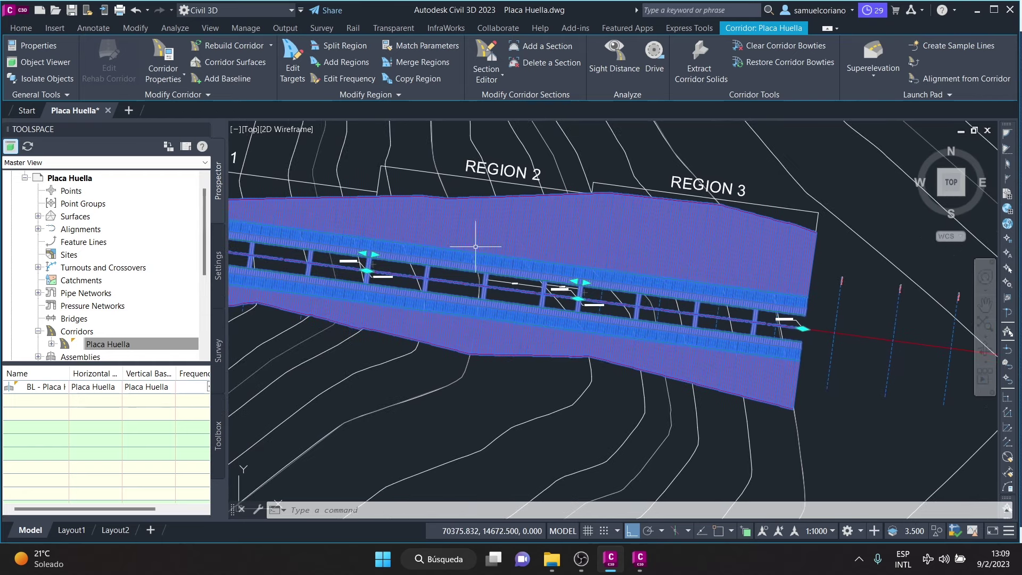
scroll(608, 273, "up", 5)
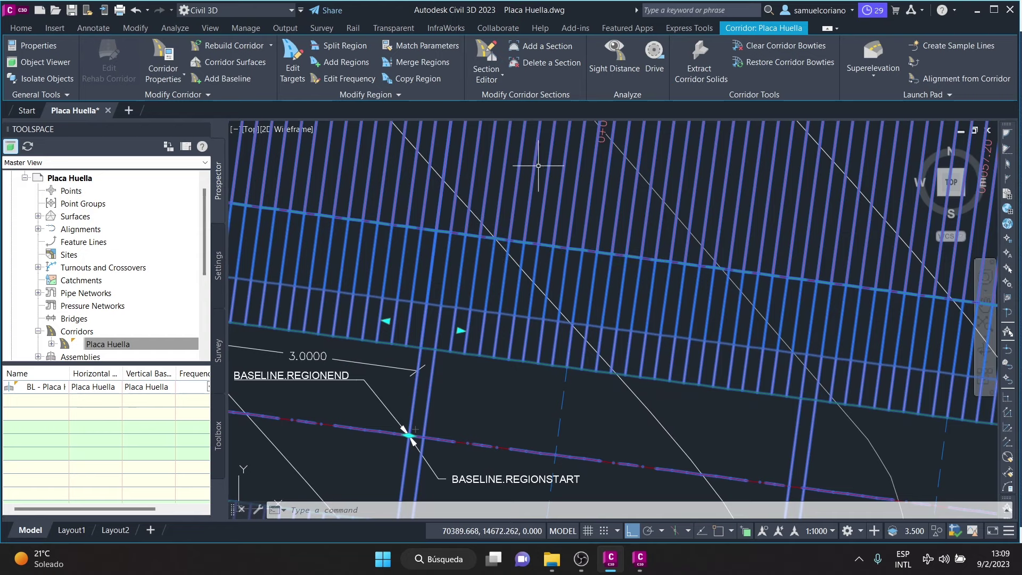
scroll(503, 295, "down", 2)
scroll(585, 298, "down", 3)
left_click(649, 555)
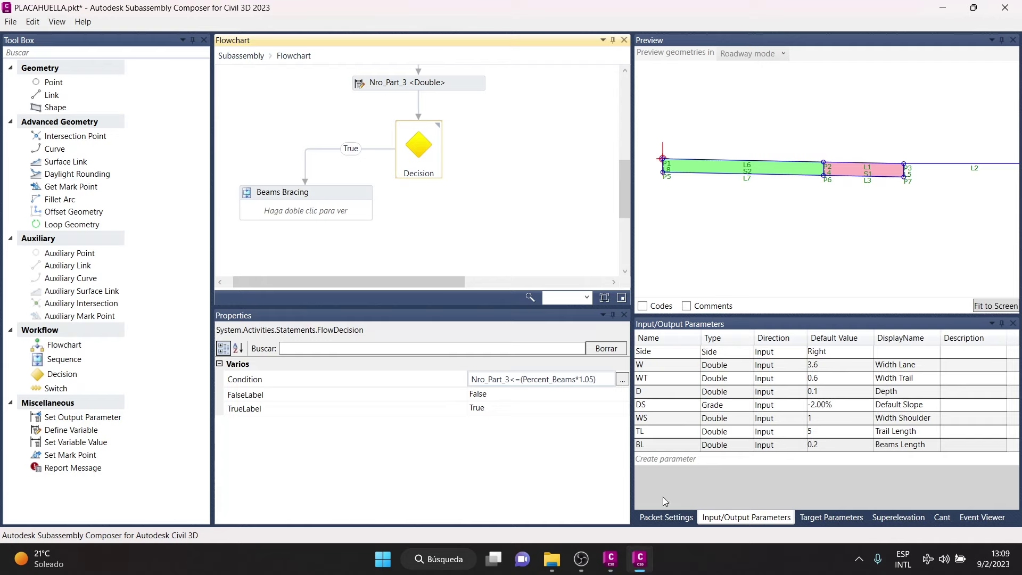
scroll(491, 207, "up", 3)
scroll(490, 189, "up", 1)
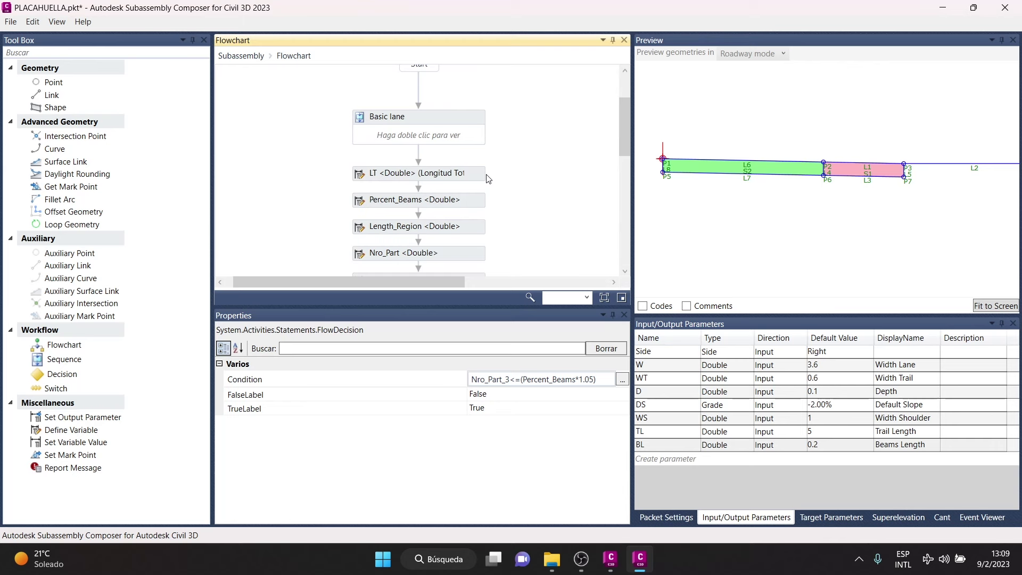
scroll(467, 173, "down", 2)
scroll(454, 195, "down", 1)
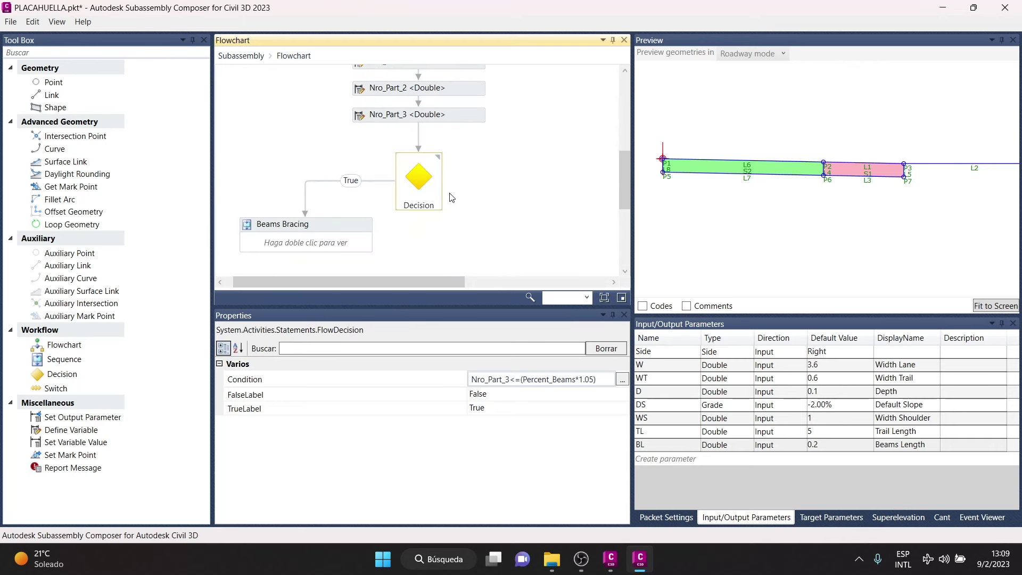
scroll(454, 190, "up", 2)
scroll(454, 181, "up", 1)
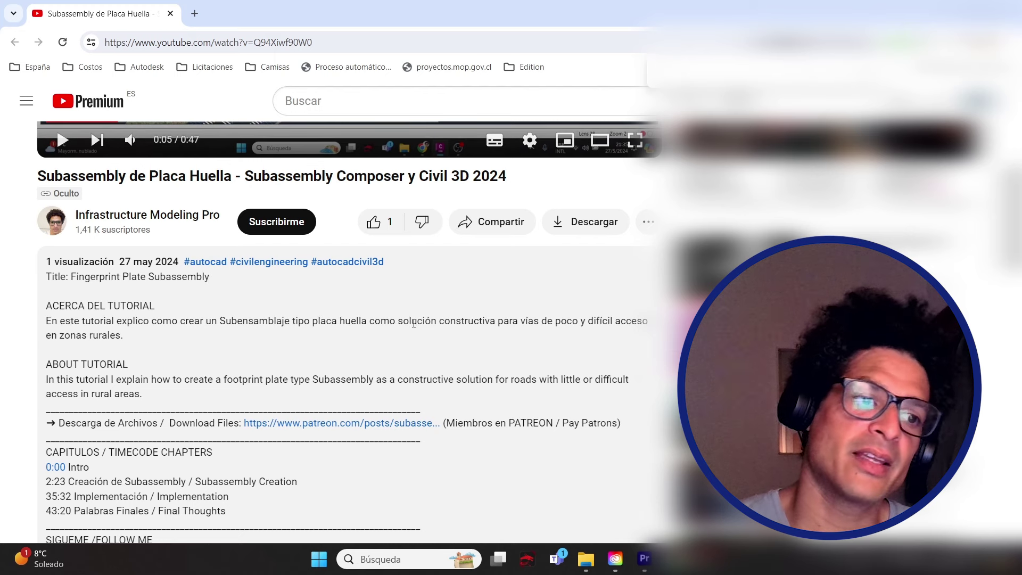
Scroll through the tutorial's description and chapters, then subscribe to the channel and like the video
scroll(152, 360, "down", 1)
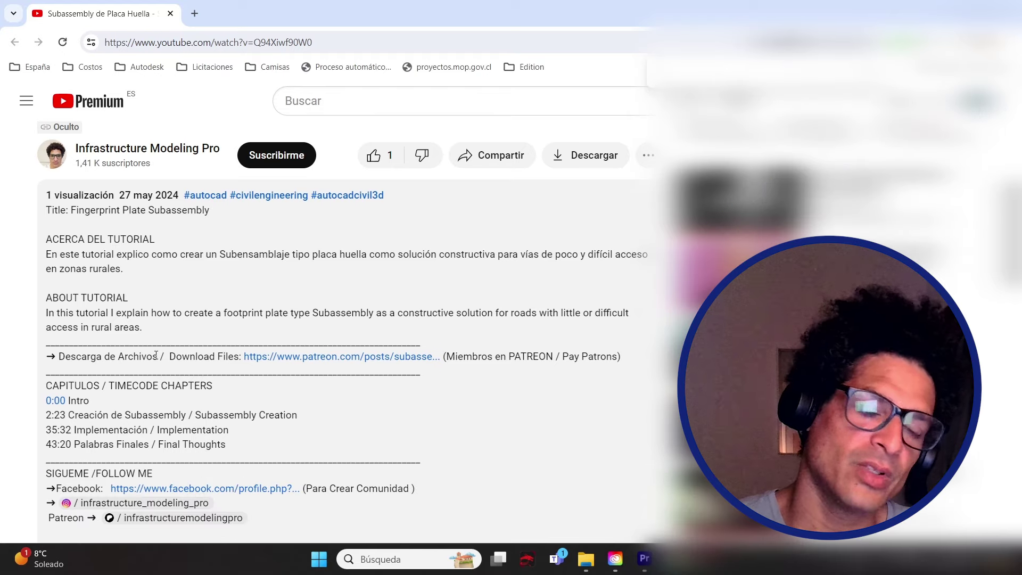
scroll(156, 355, "down", 1)
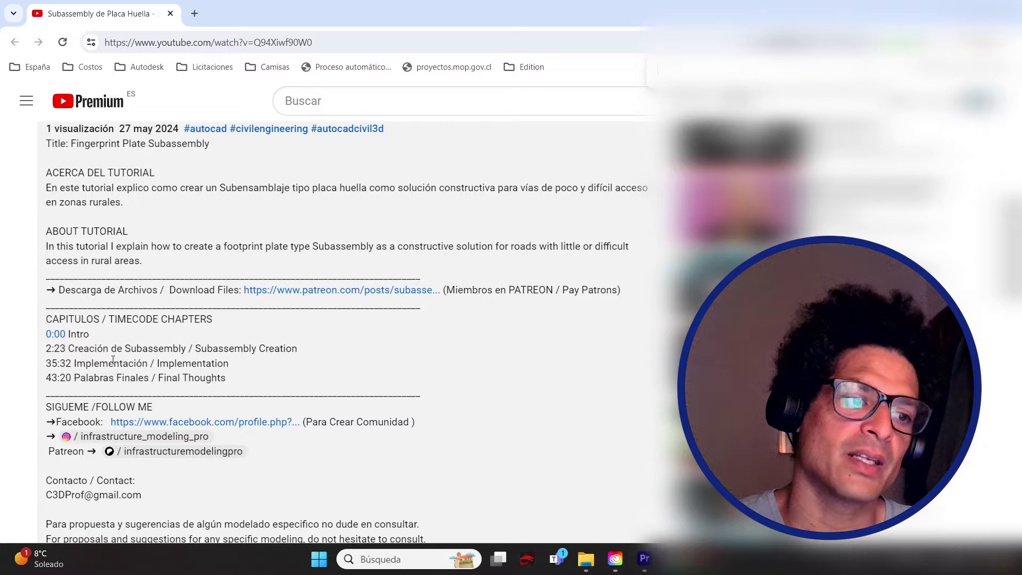
scroll(112, 359, "down", 1)
scroll(99, 361, "down", 1)
scroll(99, 360, "down", 1)
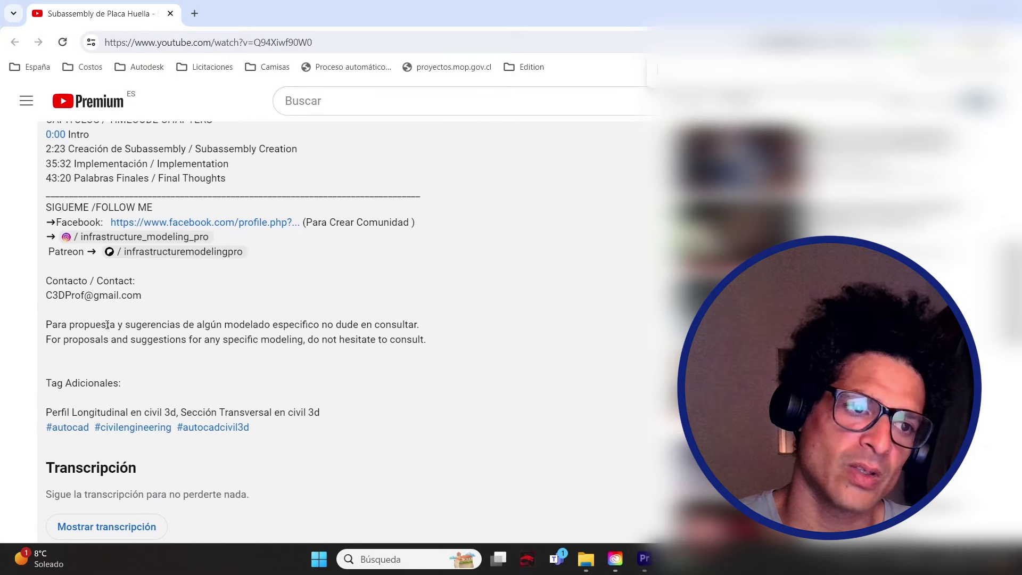
scroll(206, 360, "up", 4)
scroll(213, 320, "up", 1)
scroll(219, 280, "up", 2)
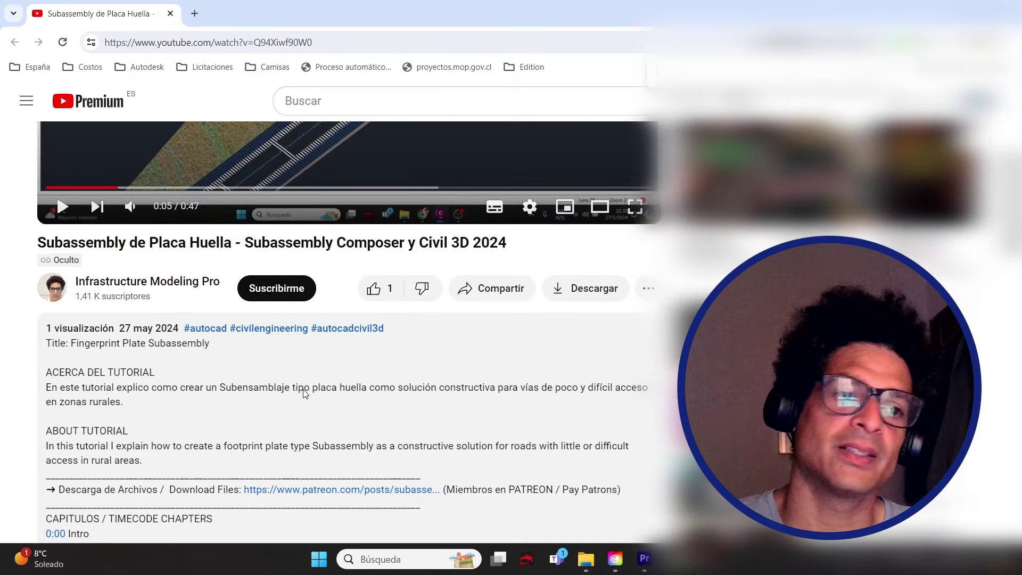
left_click(277, 288)
left_click(373, 288)
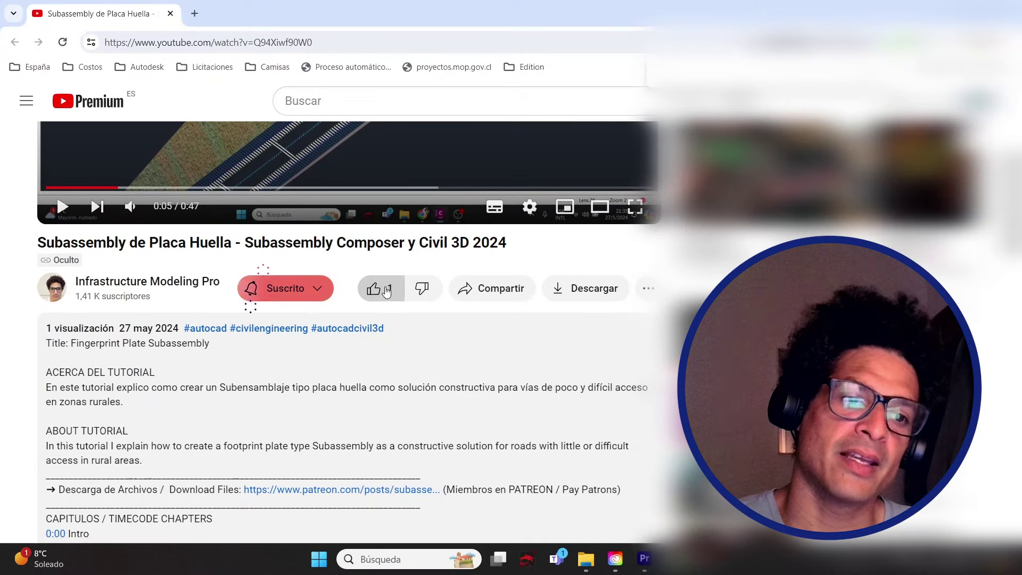